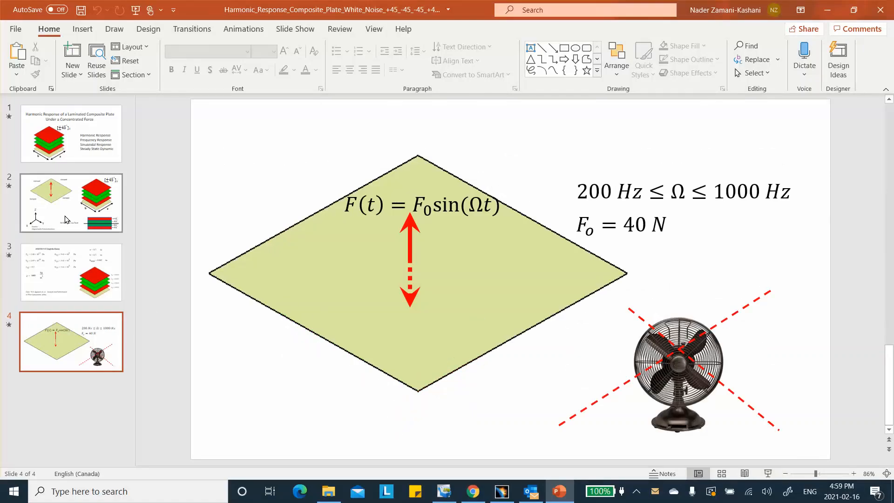
- Show slide 3 with the AS4/3501-6 Graphite-Epoxy data and close the Outlook window
click(102, 243)
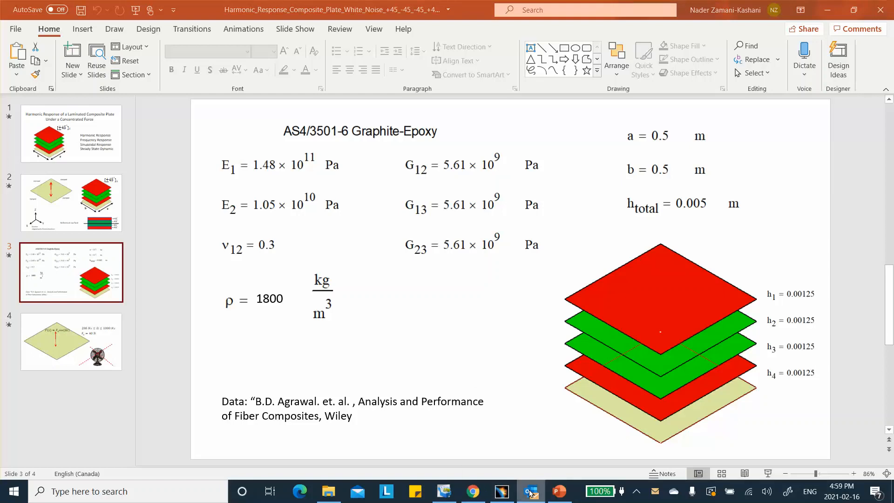
right_click(533, 495)
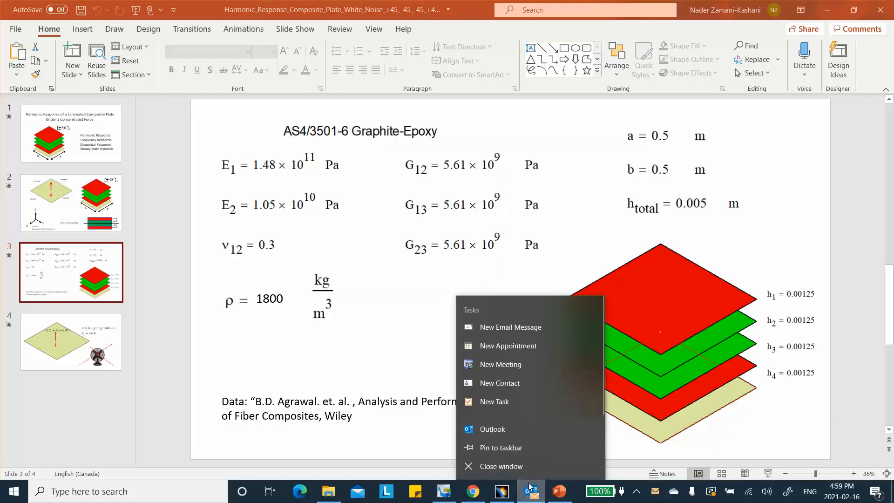
click(502, 466)
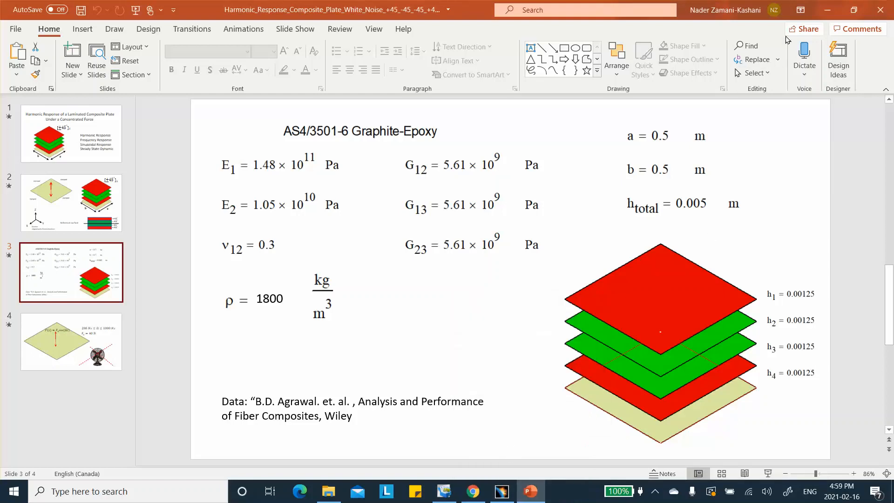
- Switch to CATIA V5 and start a new document in the Material Library workbench
click(507, 490)
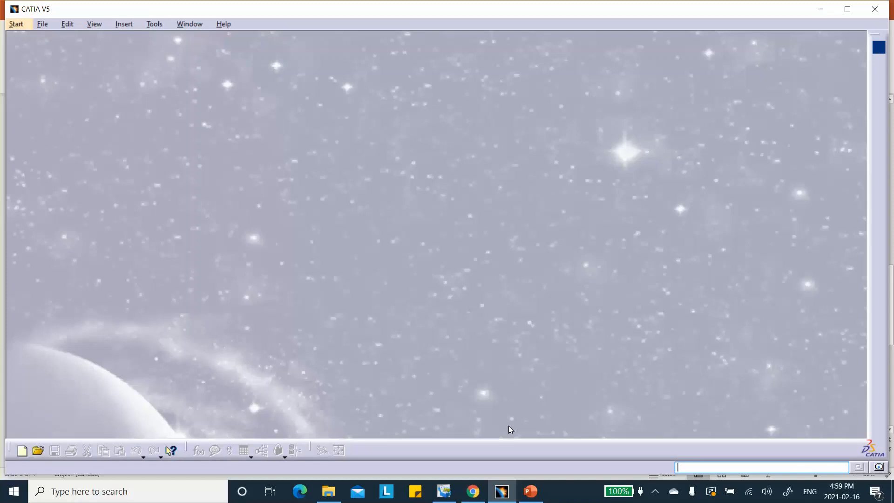
click(41, 24)
mouse_move(17, 23)
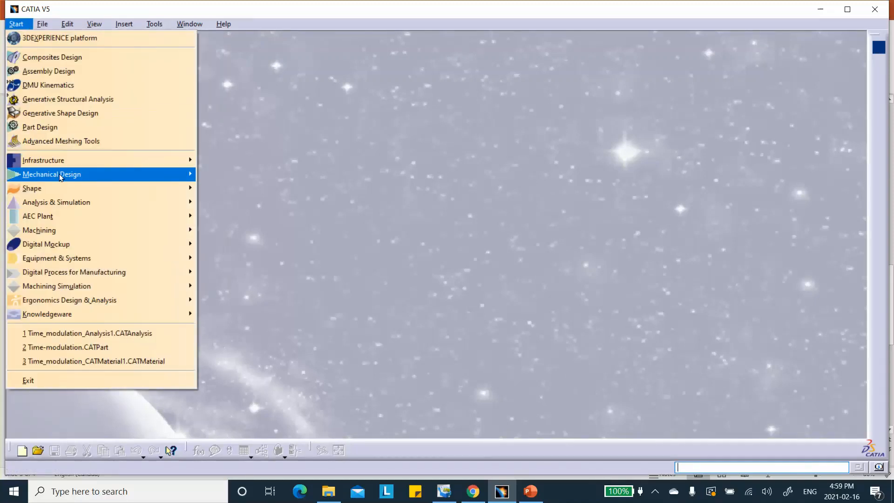
mouse_move(60, 175)
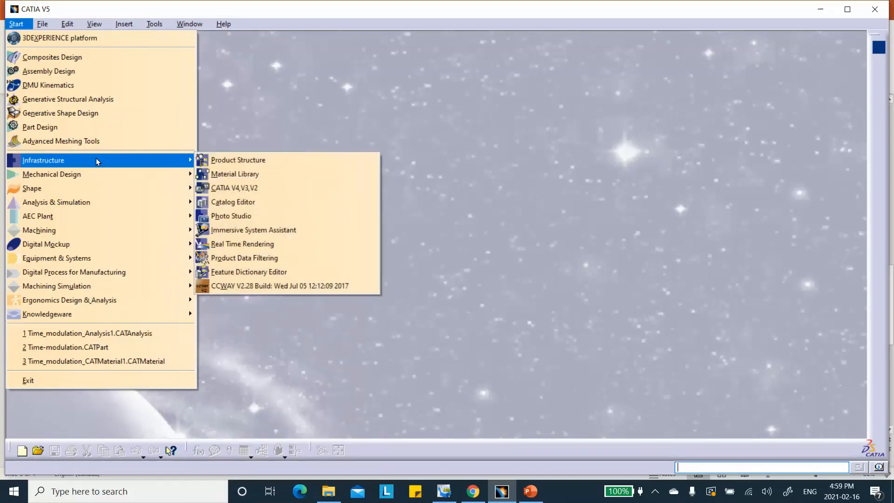
click(228, 173)
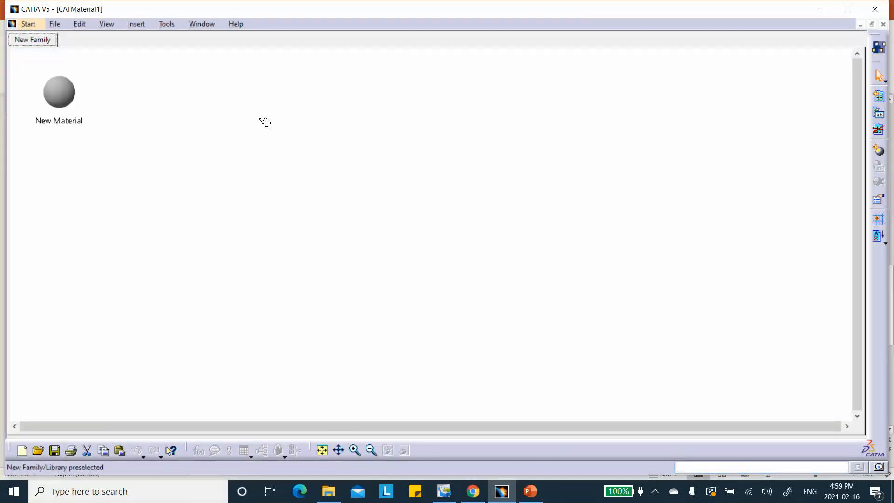
- Rename the new material as White_Noise_Frequency_Response_New Material and apply the change
double_click(61, 96)
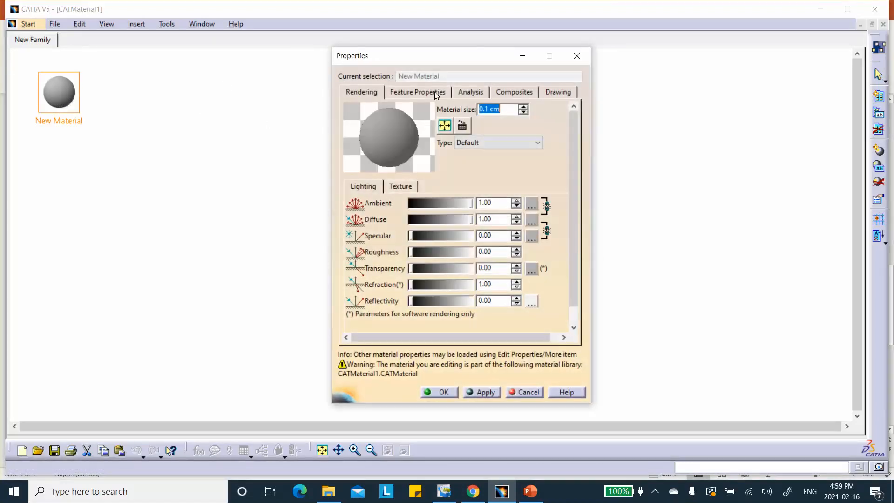
click(417, 92)
click(406, 106)
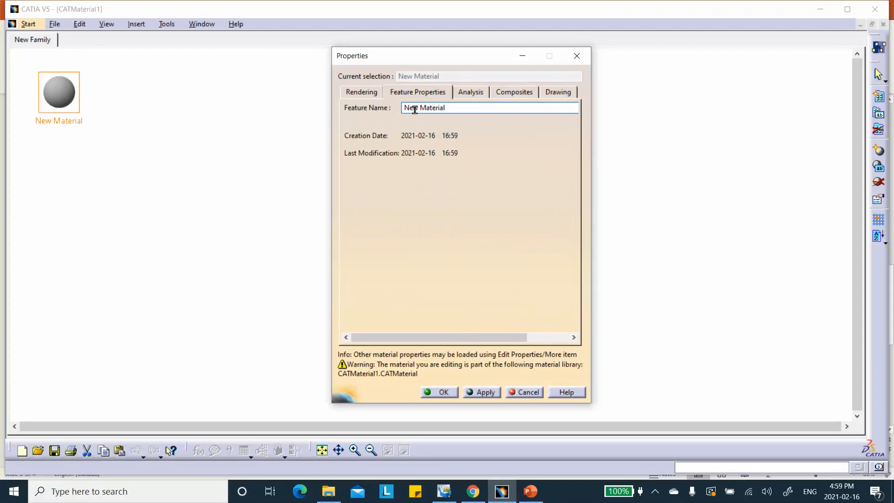
text(White_Noise_Freque)
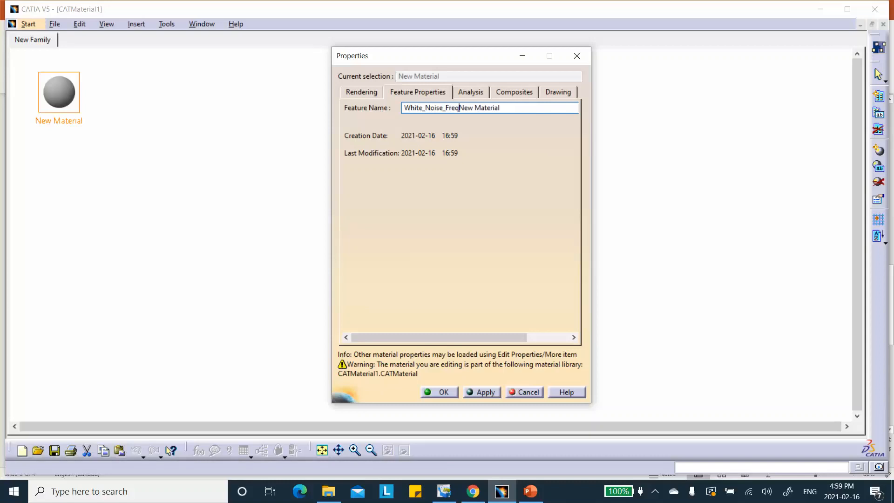
text(ncy_Response_)
click(485, 393)
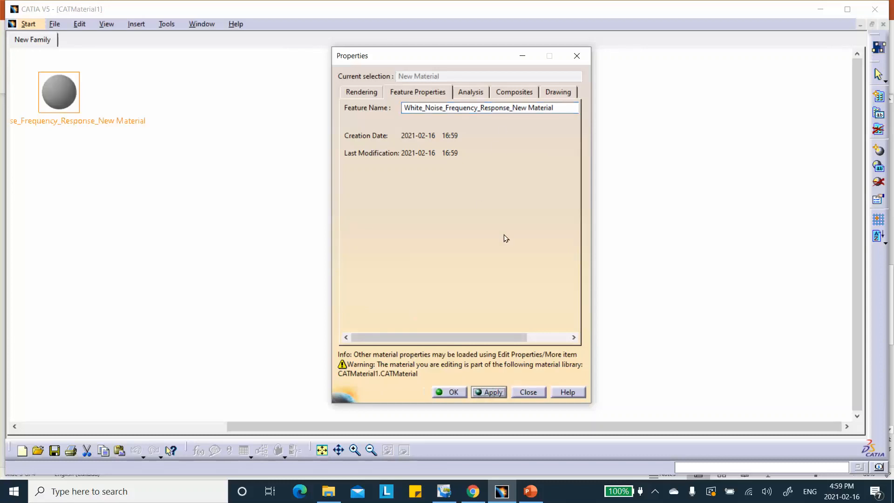
- Set the material's composite type to Uni directional and its cured thickness to 0.125 cm, checking the ply thickness on the slide
click(515, 92)
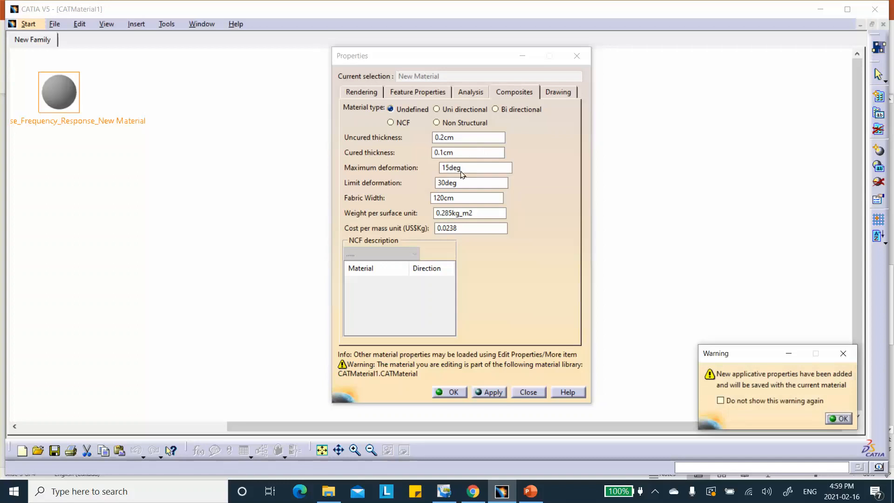
click(840, 419)
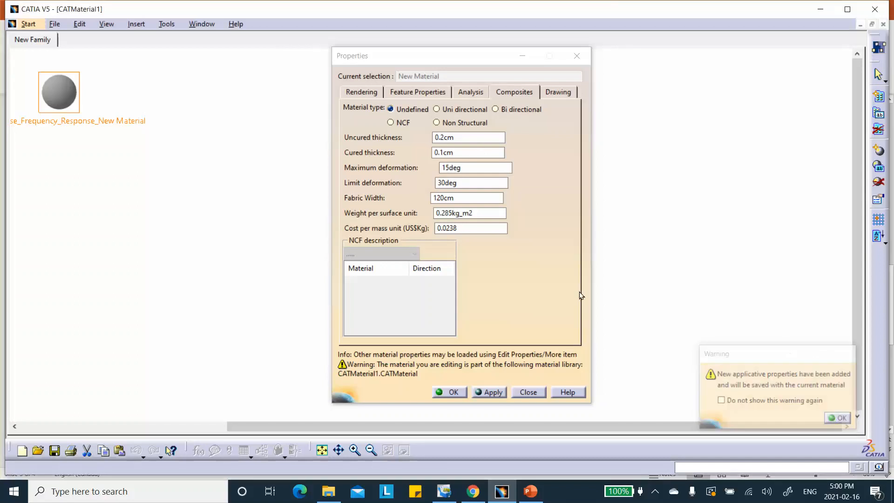
click(442, 110)
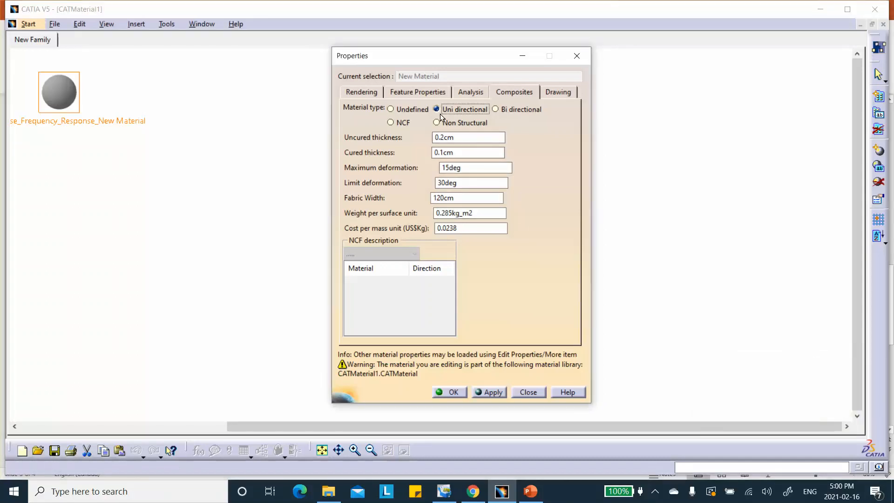
click(443, 150)
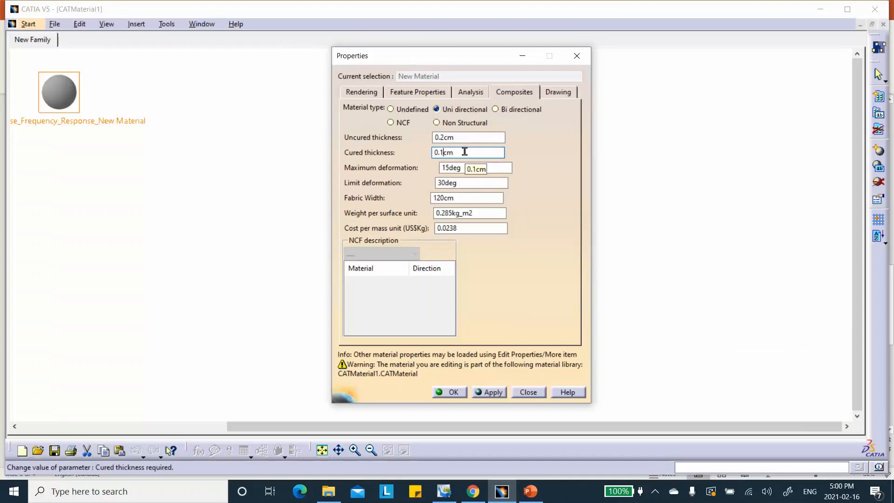
text(2)
text(4)
key(BackSpace)
text(5)
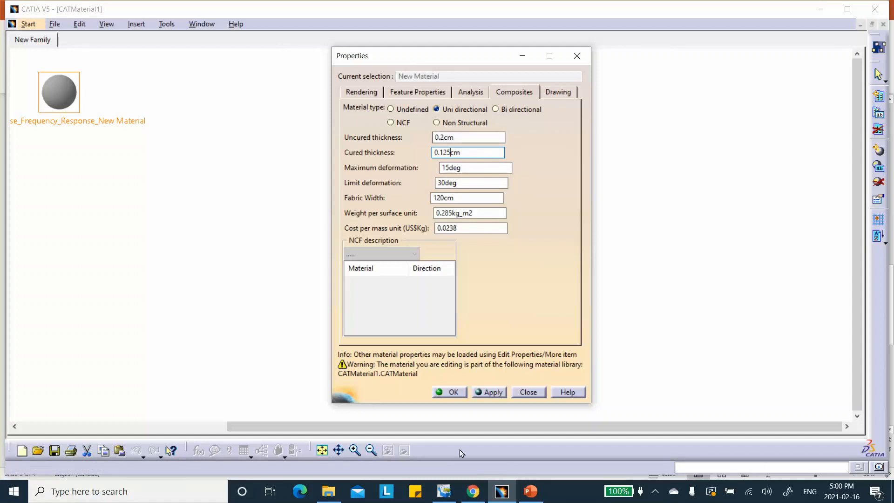
click(531, 492)
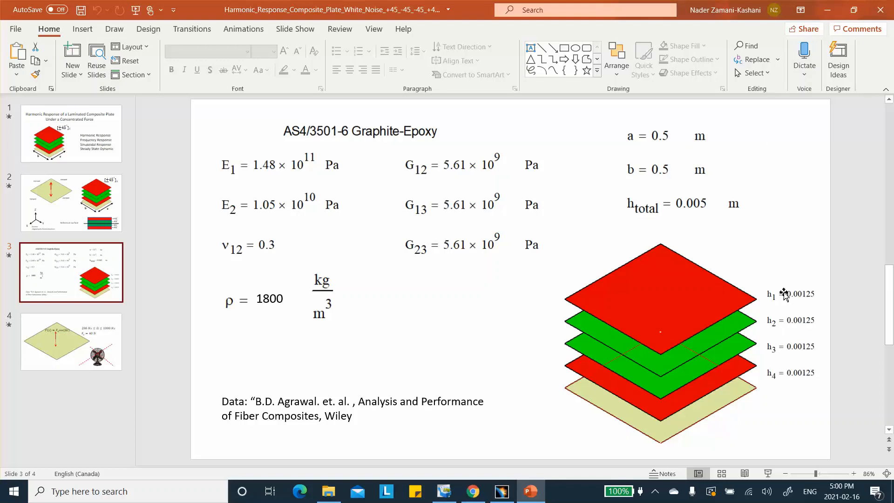
click(828, 10)
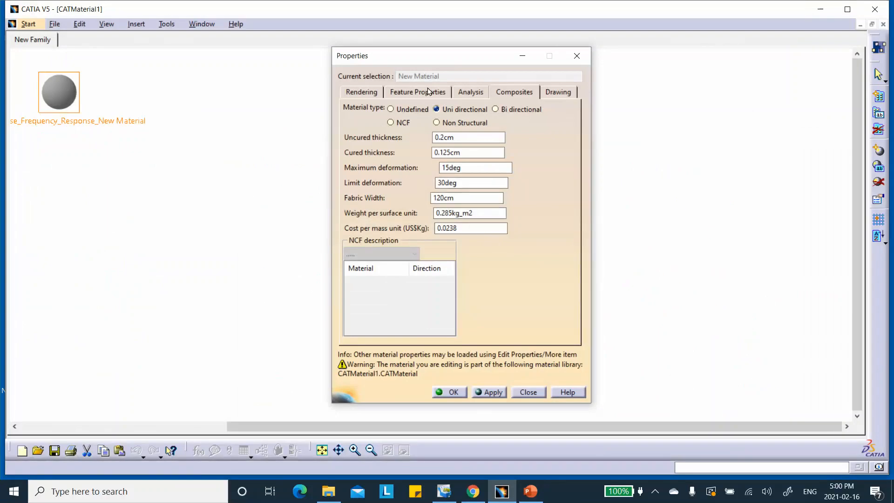
- Define the analysis material as Orthotropic Material 2D with a longitudinal Young modulus of 1.48e+011 Pa
click(477, 94)
click(458, 108)
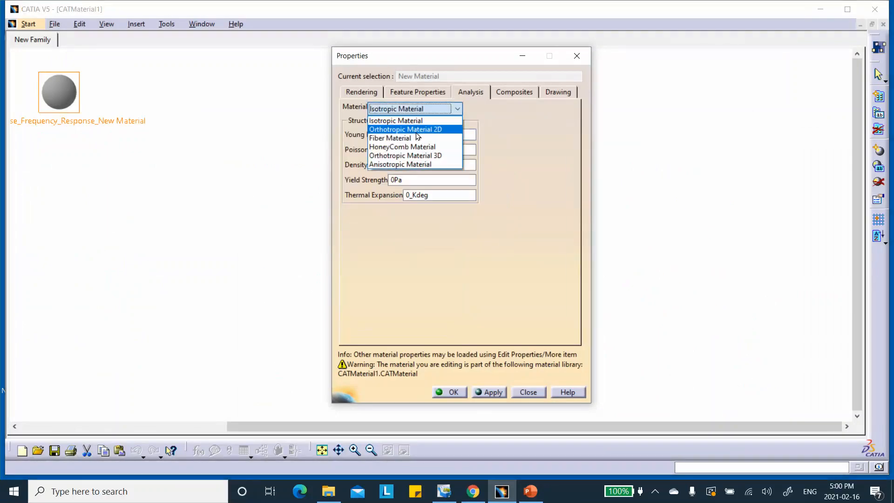
click(416, 130)
click(456, 133)
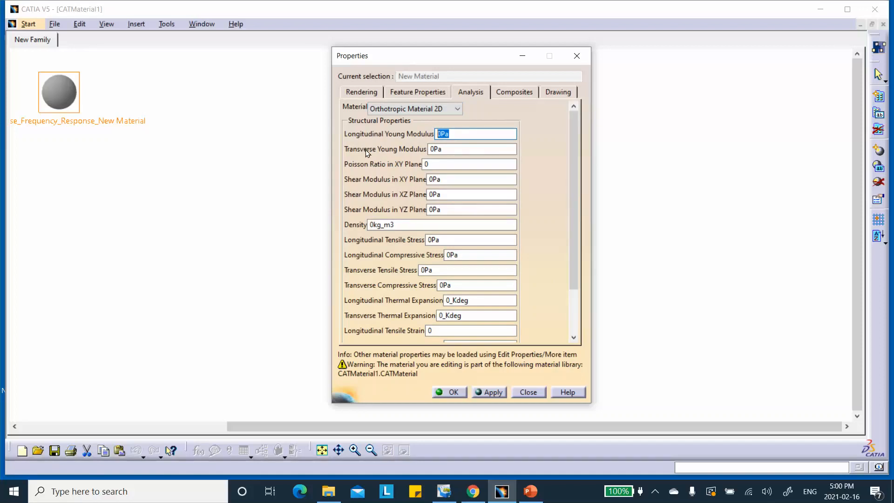
text(1.48e+011)
- Set the transverse Young modulus to 1.05e+010 Pa and the Poisson ratio in the XY plane to 0.3
click(464, 148)
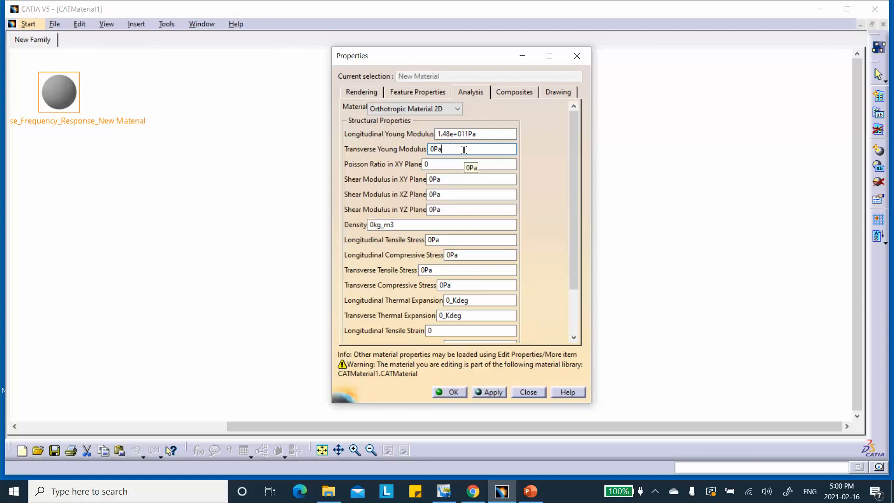
double_click(465, 149)
text(1.05e+01)
key(Tab)
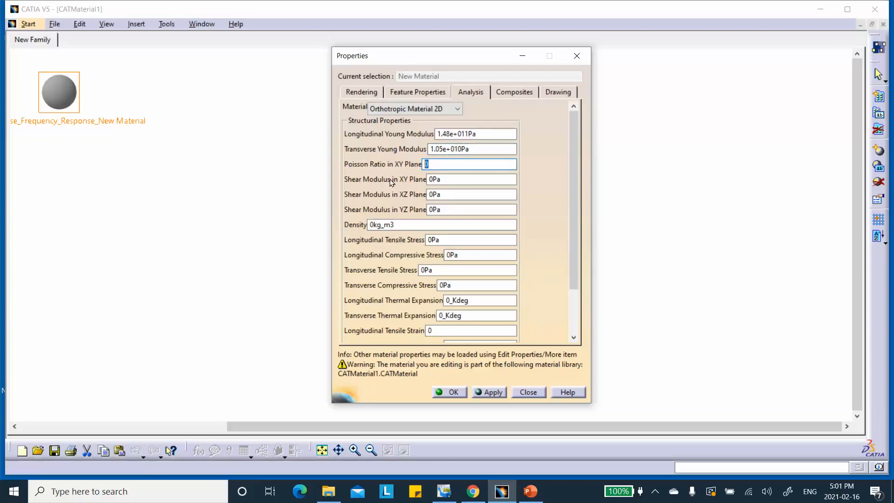
text(0.3)
- Set the shear modulus to 5.61e+009 Pa in the XY and XZ planes and 5.51e+009 Pa in the YZ plane
double_click(443, 179)
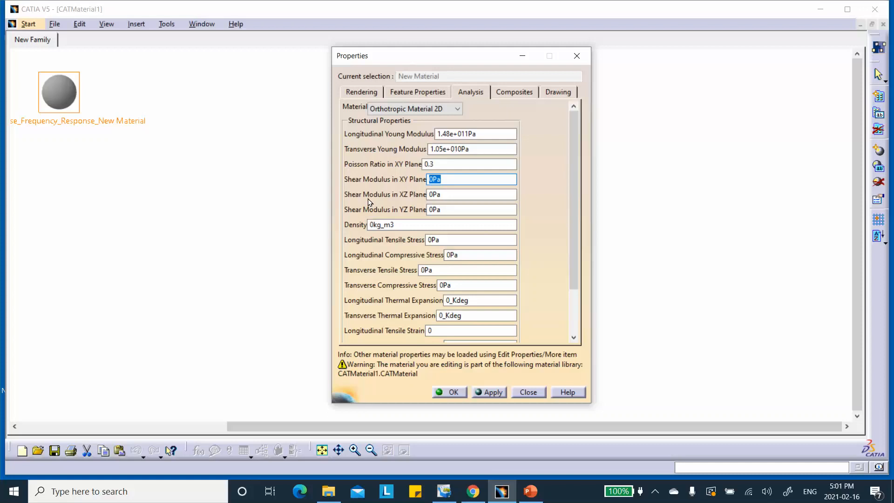
text(5.61E9)
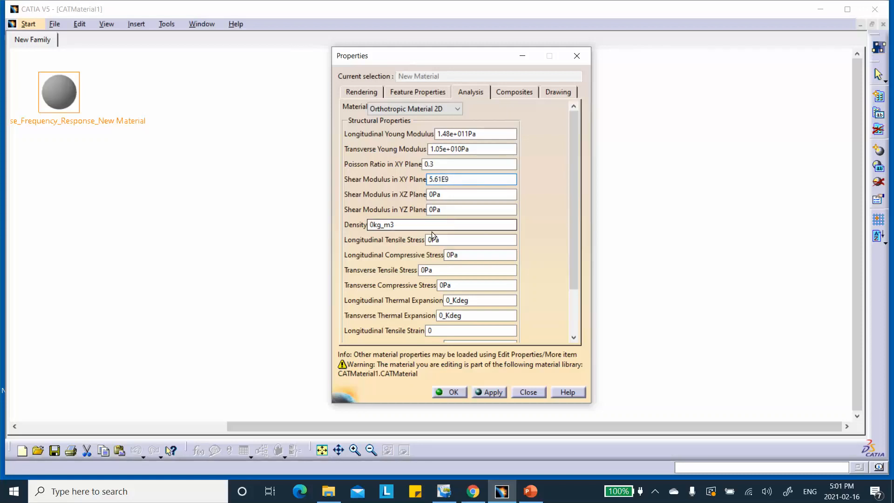
drag(458, 197, 383, 206)
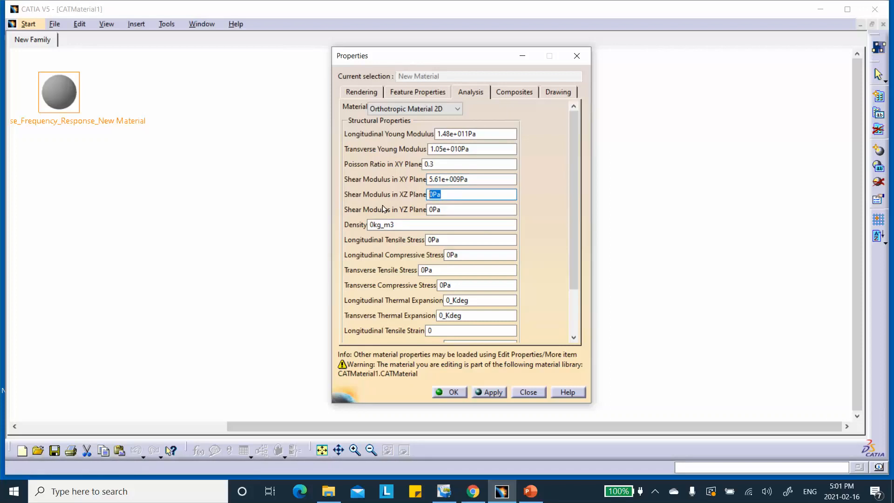
text(5.61e+009)
click(461, 208)
drag(455, 208, 388, 222)
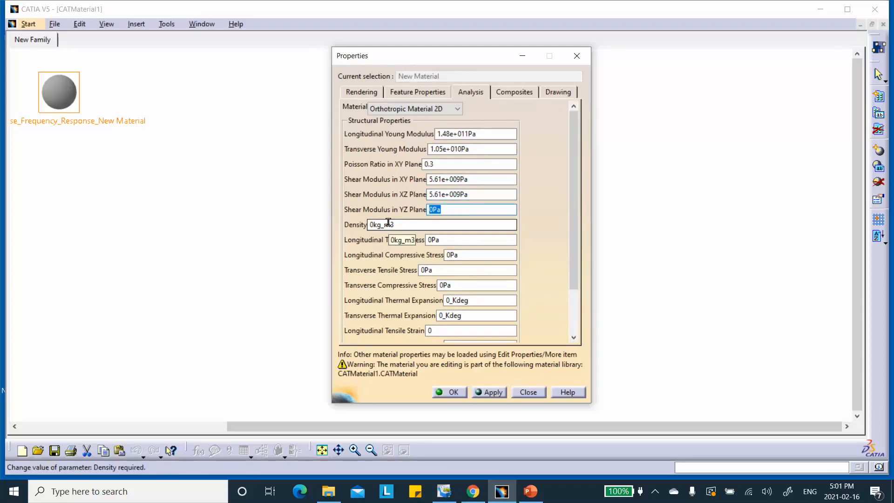
text(5.51E9)
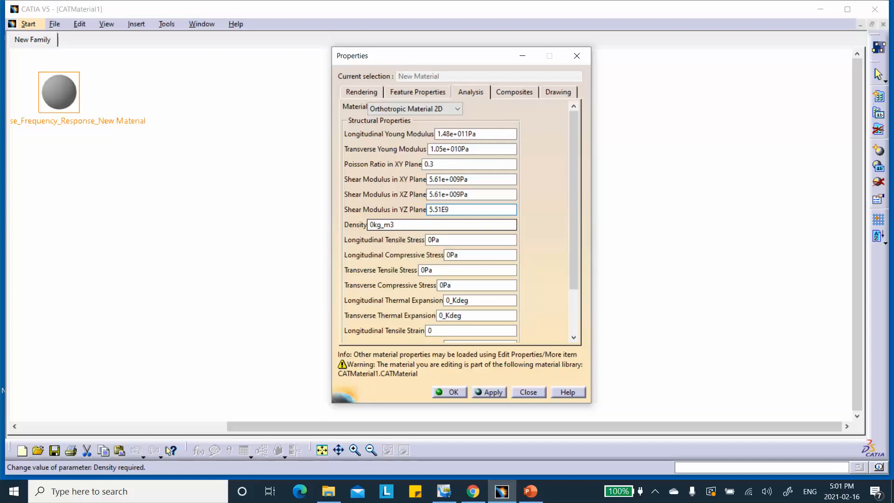
- Set the density to 1800 kg_m3 and accept the material properties
click(478, 223)
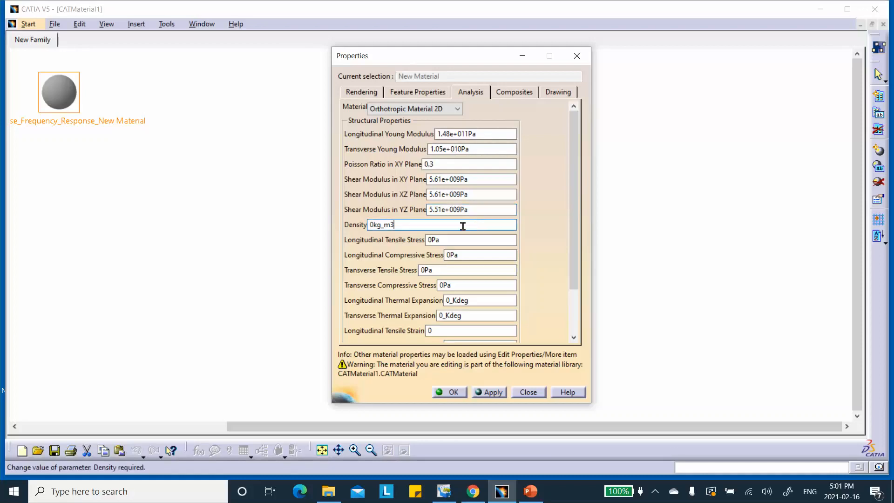
drag(368, 225, 373, 226)
click(370, 225)
text(180)
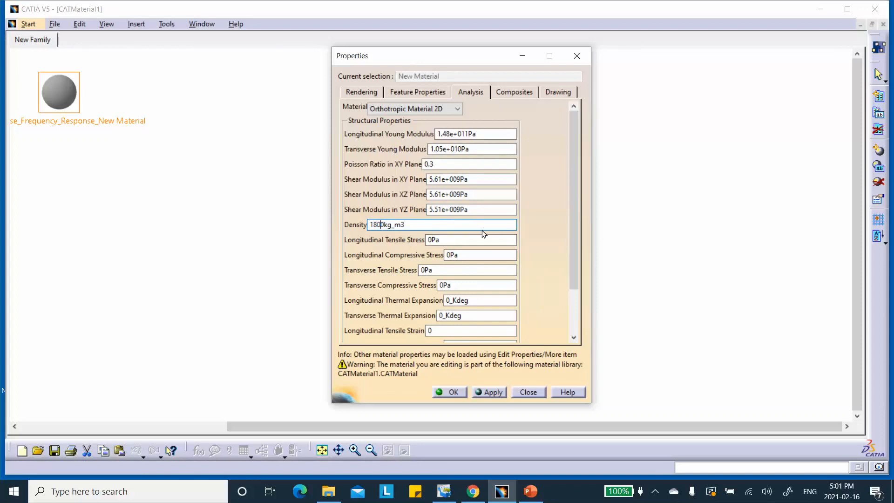
click(506, 224)
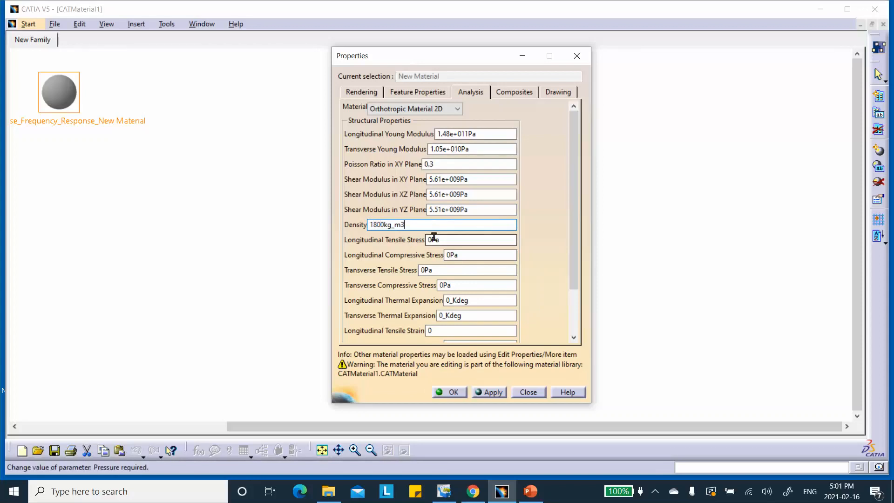
click(493, 391)
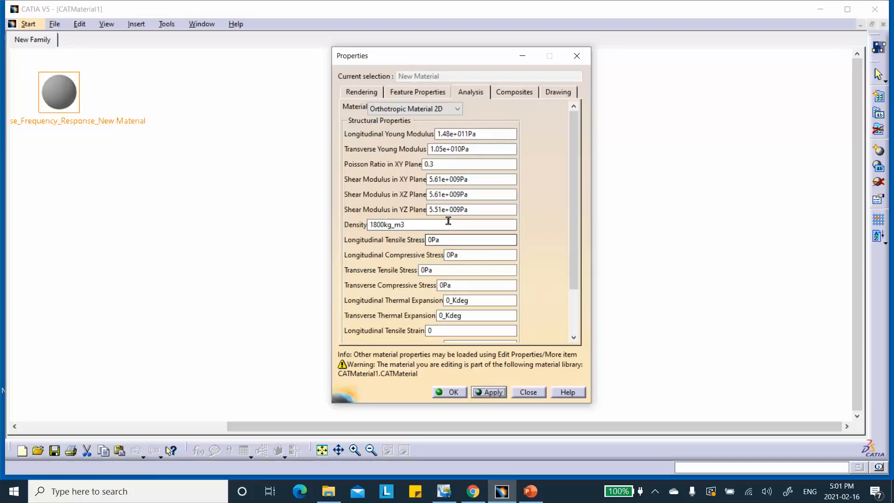
click(453, 393)
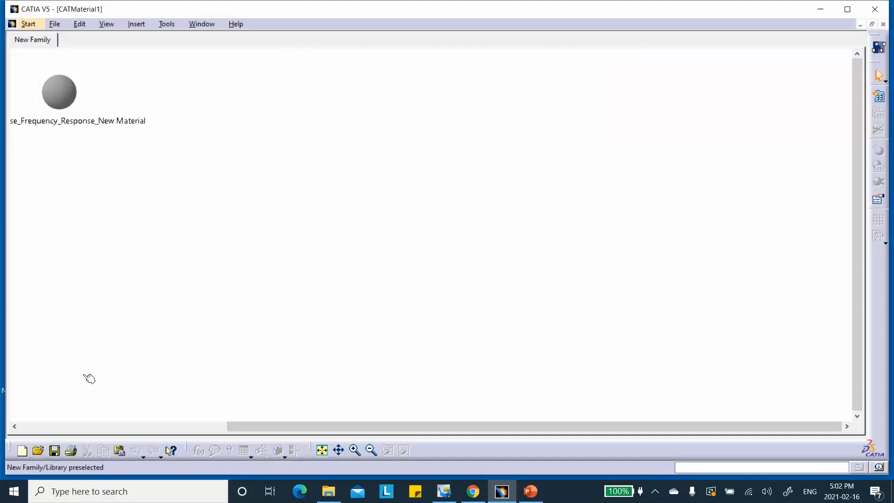
- Reopen the material's properties to check the analysis values, then close them
double_click(55, 100)
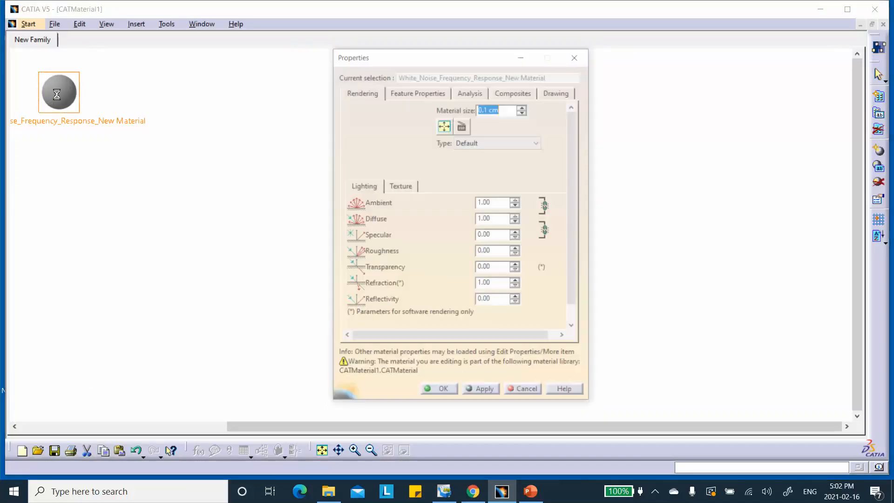
click(469, 91)
click(439, 392)
- Start saving the material library and choose the harmonic response white noise folder on the Desktop as its location
click(54, 451)
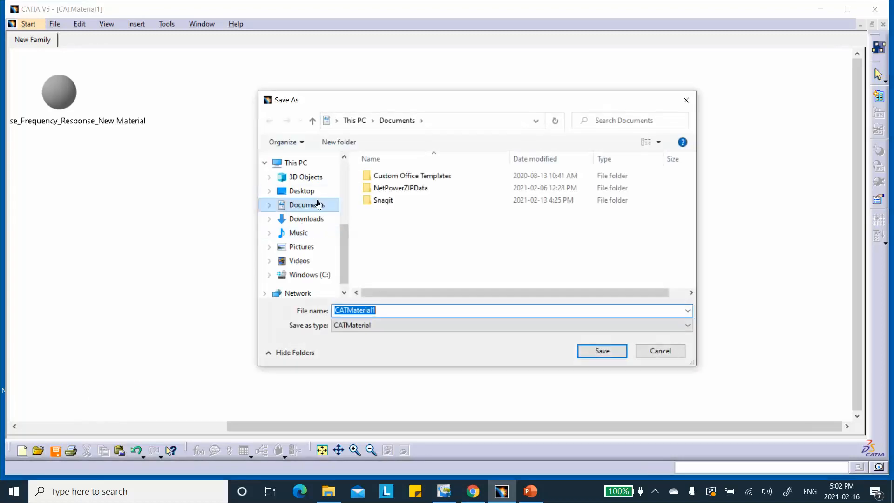
click(303, 191)
scroll(440, 229, down, 1)
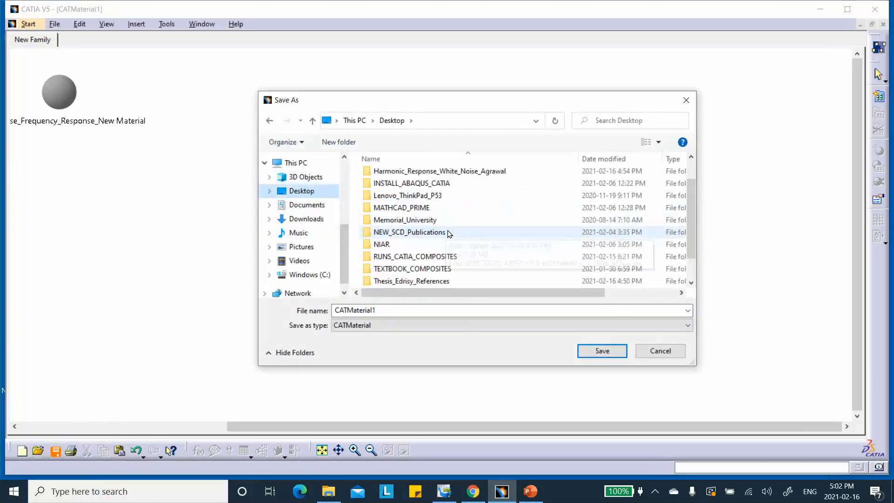
scroll(447, 233, down, 1)
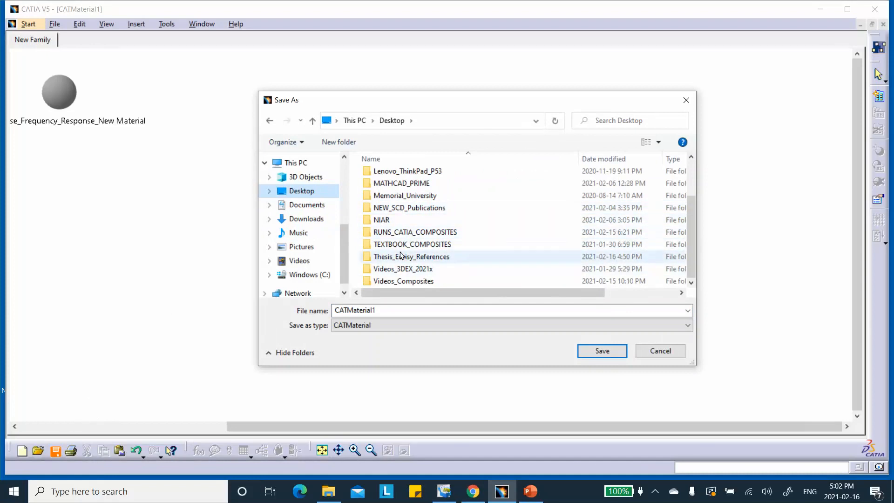
scroll(401, 252, up, 2)
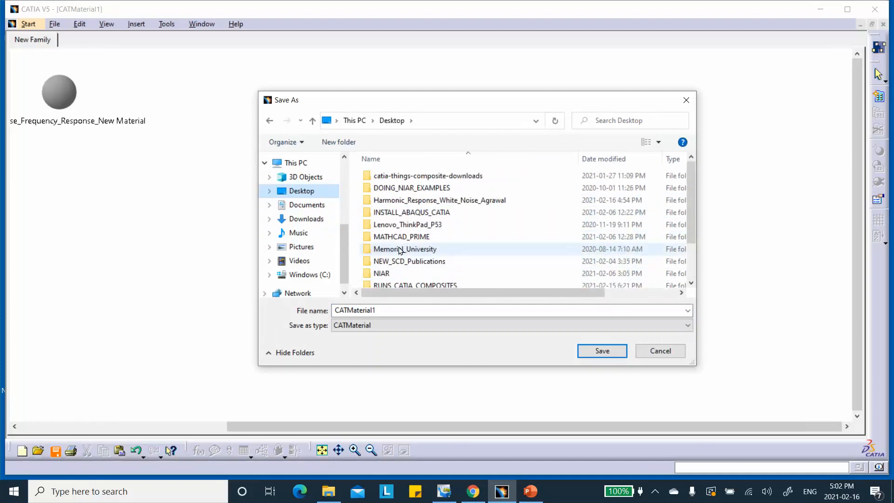
double_click(398, 200)
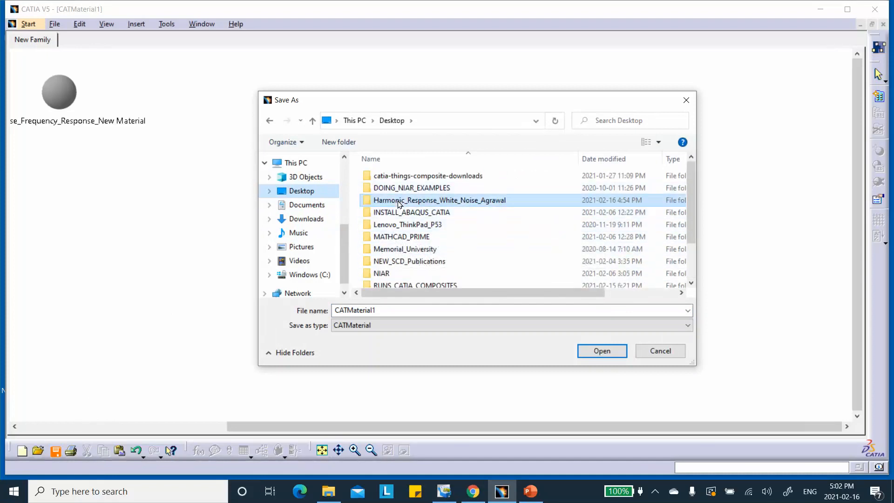
- Save the material library as Harmonic_Response_CATMaterial1 and close the document
click(337, 309)
click(336, 310)
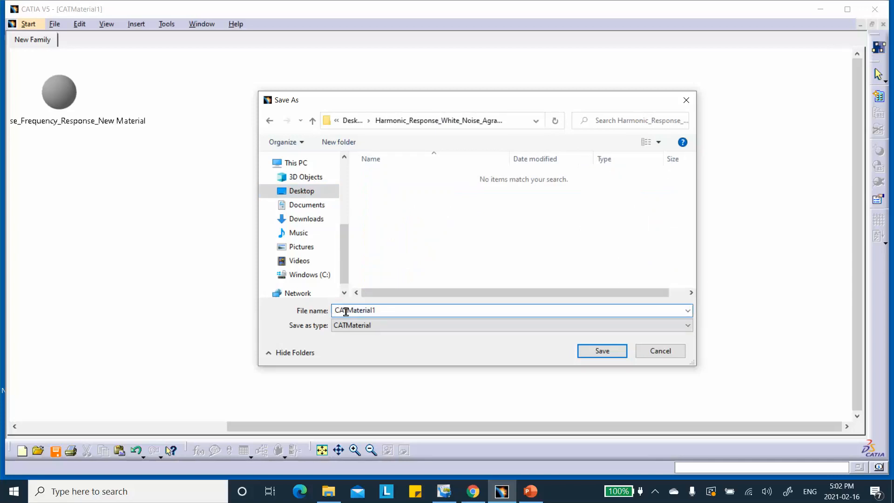
text(Har)
text(monic_)
text(Respon)
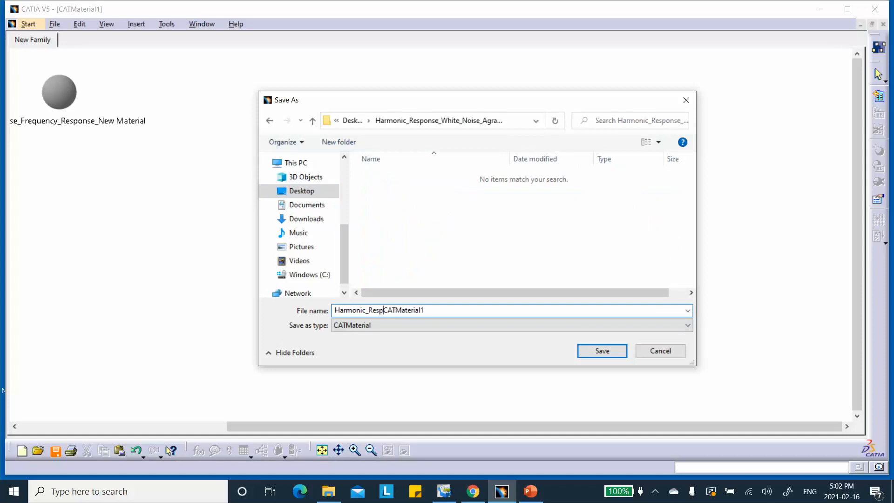
text(se_)
key(BackSpace)
text(_)
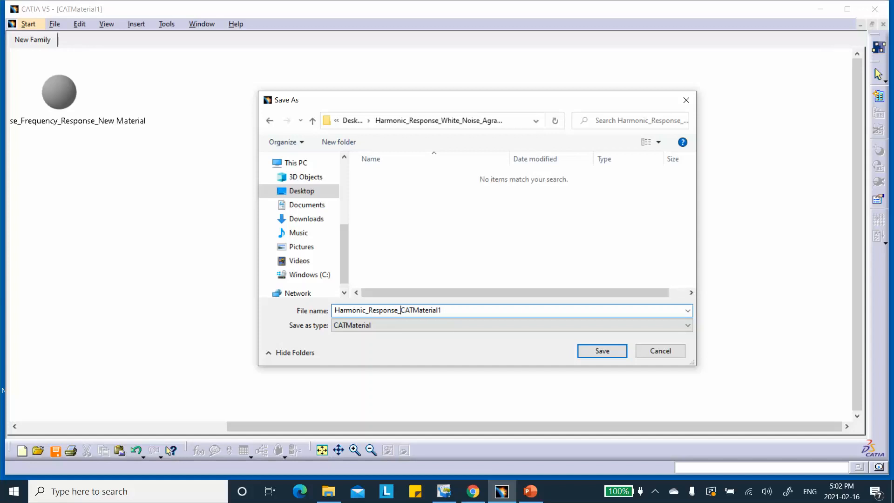
click(601, 352)
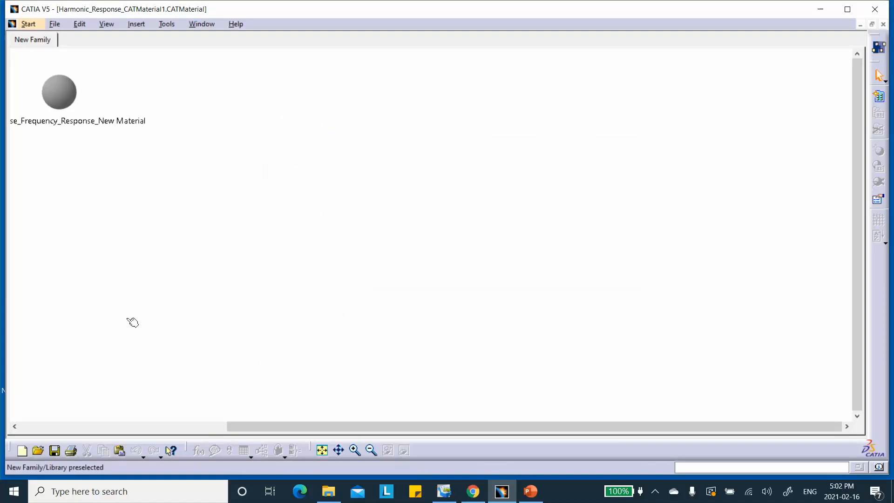
click(55, 451)
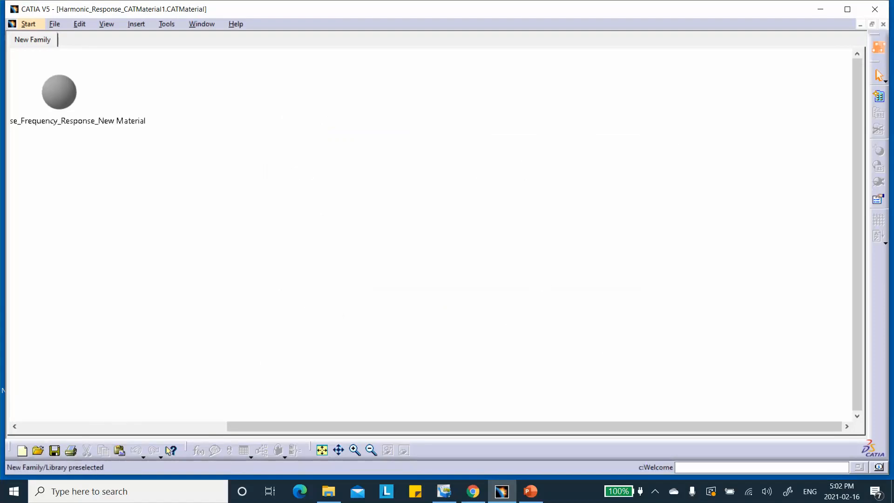
click(884, 23)
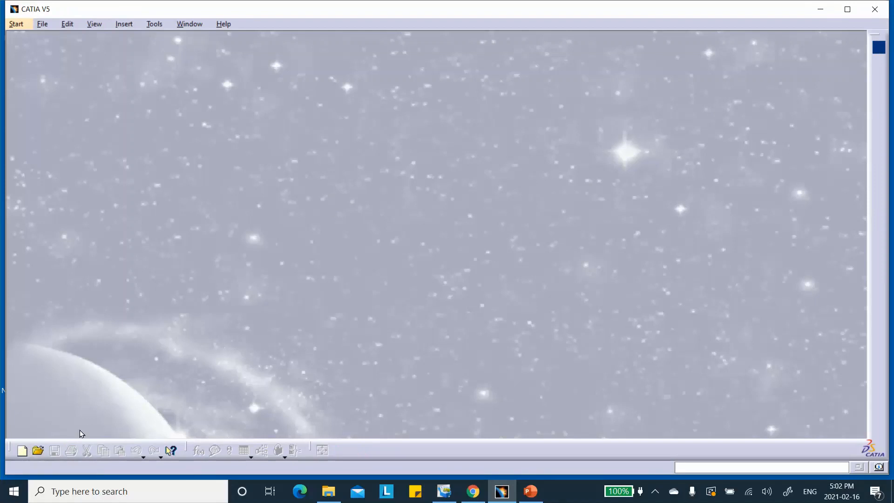
- Create a new part named Harmonic_Response_White_Noise with hybrid design enabled
click(22, 451)
drag(845, 348, 848, 380)
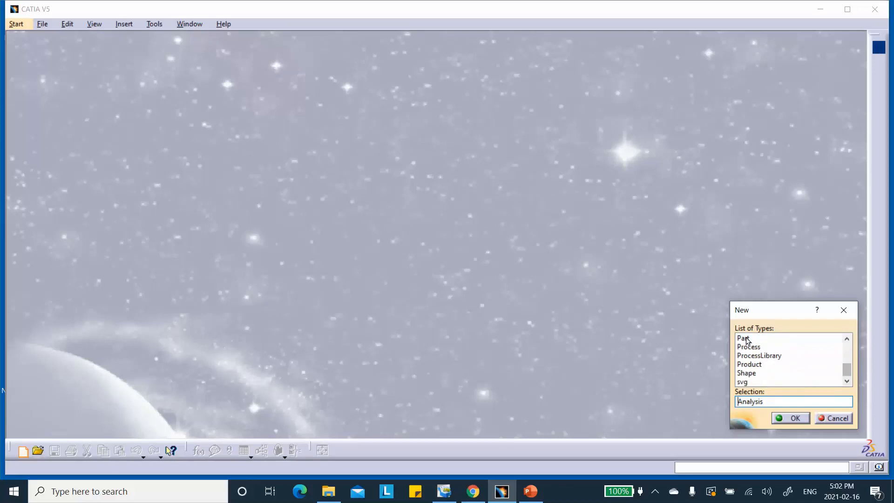
click(749, 339)
click(792, 418)
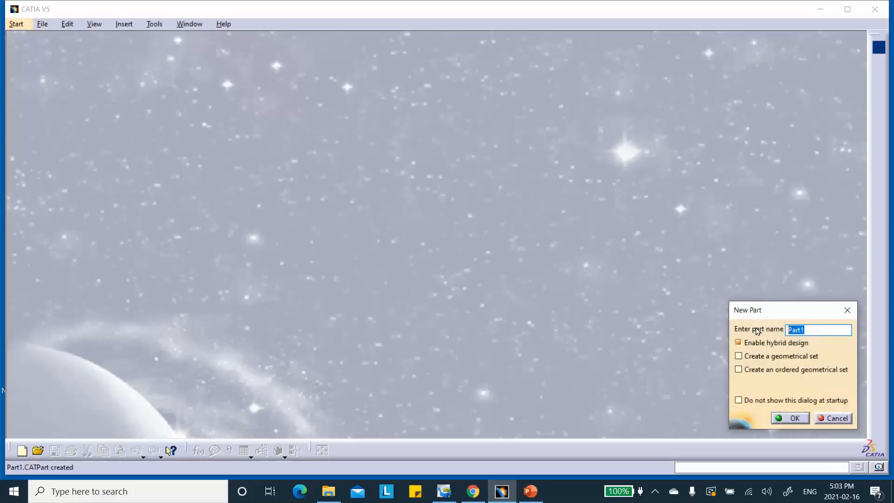
text(H)
text(armonic_Response_Wh)
text(ite_)
text(Noise)
click(792, 418)
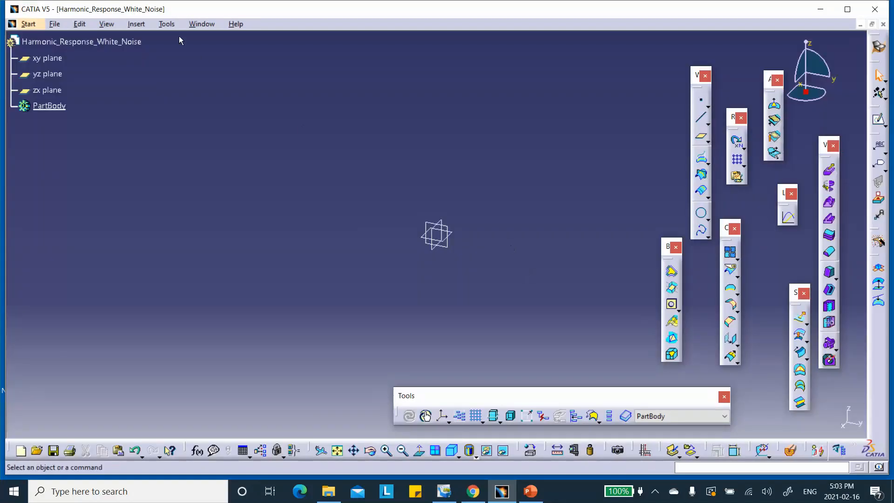
- Sketch a rectangle about 11.6 by 8.5 cm on the xy plane with one corner at the origin
click(453, 234)
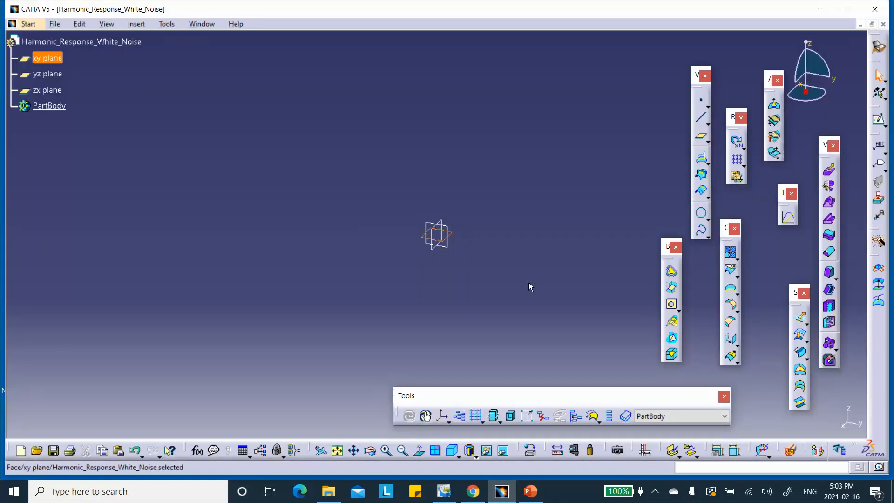
click(879, 120)
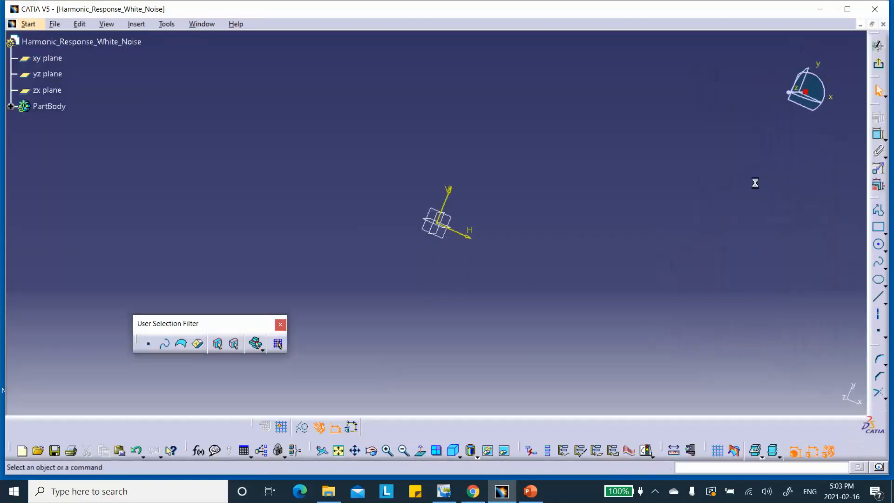
click(880, 229)
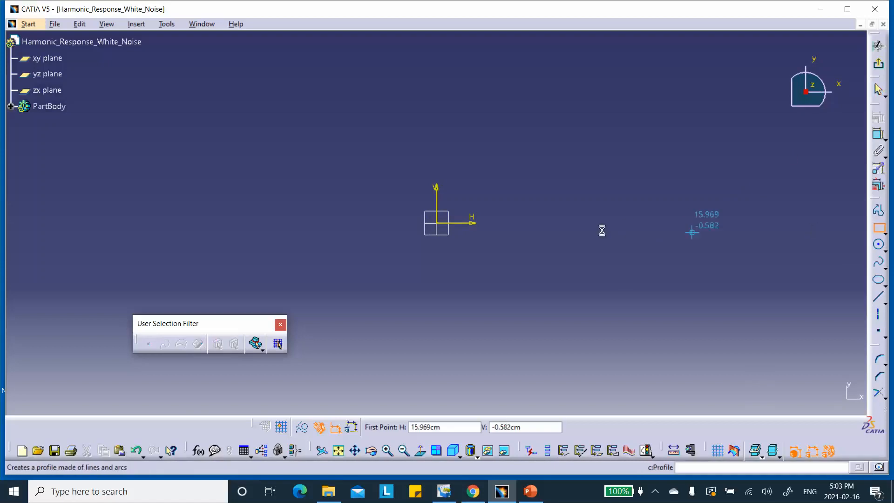
click(436, 223)
click(622, 86)
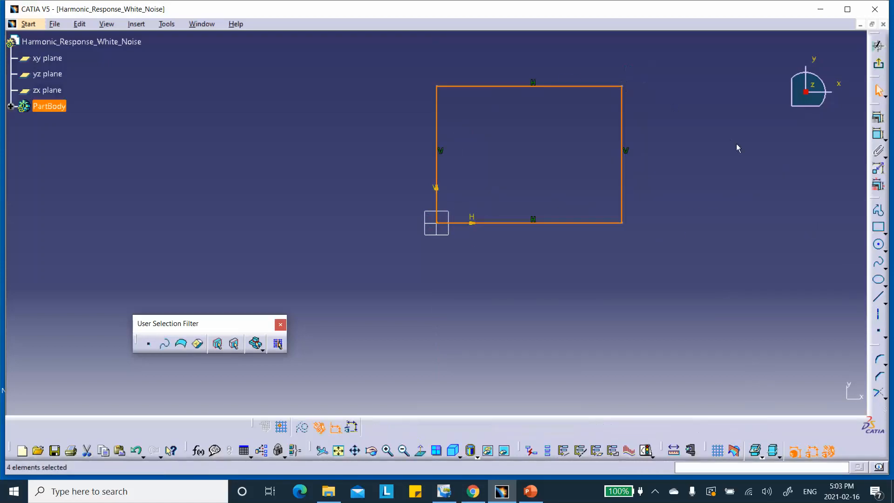
- Dimension the rectangle's lower horizontal edge and set its length to 50 cm
click(882, 137)
click(561, 223)
click(544, 262)
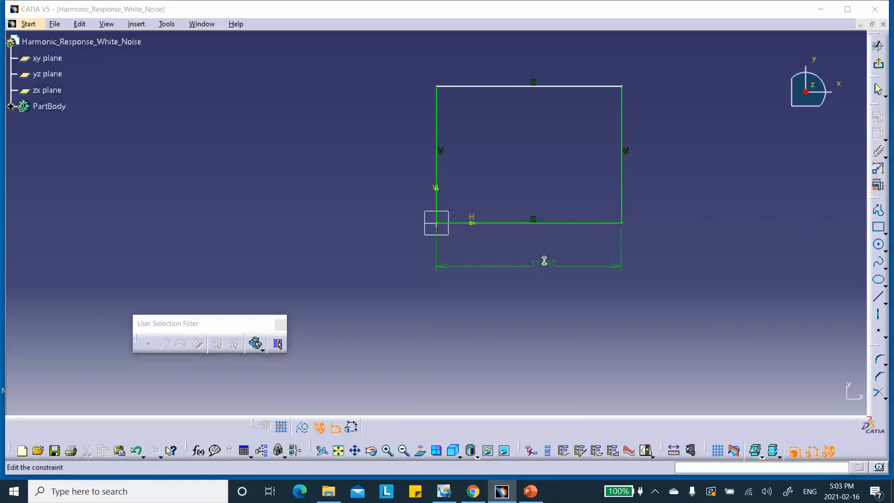
double_click(543, 264)
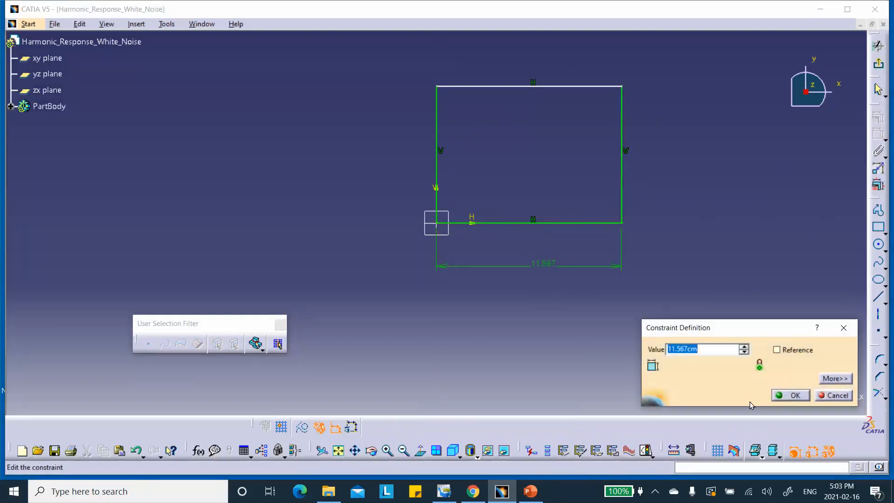
text(50)
click(798, 395)
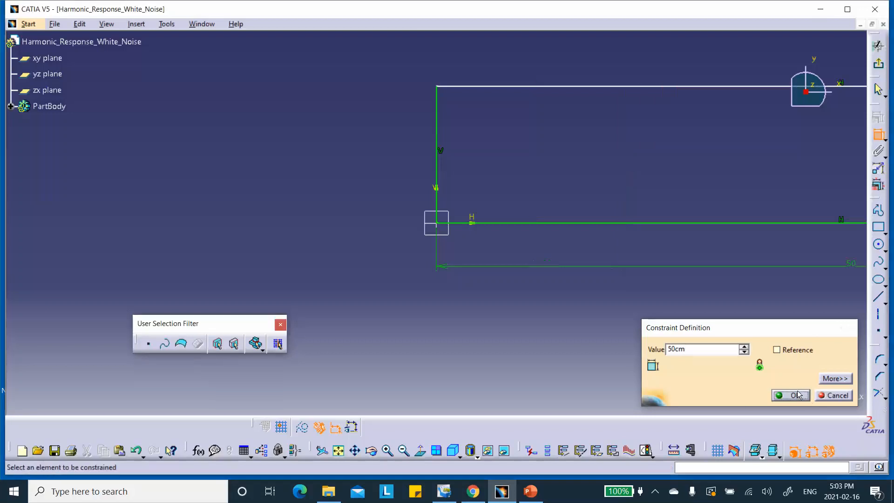
- Dimension the rectangle's vertical edge along the V axis at 50 cm and exit the sketch
click(438, 161)
click(386, 163)
double_click(390, 166)
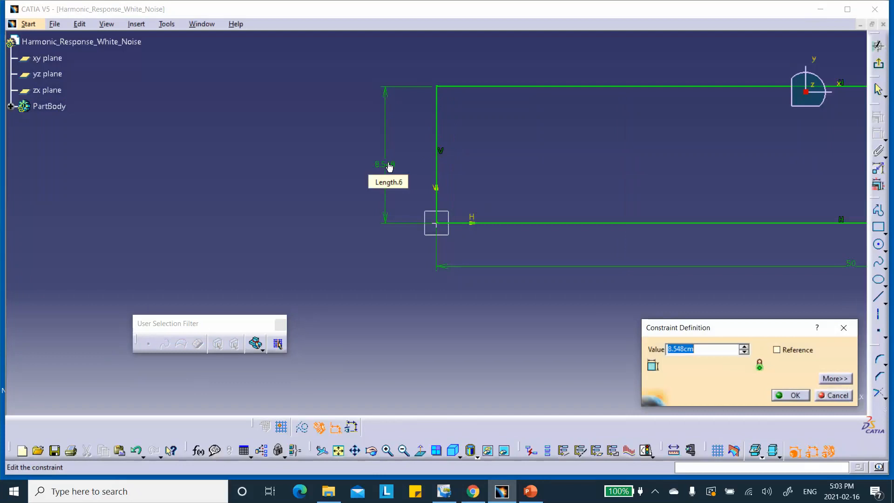
text(50cm)
click(791, 395)
click(878, 59)
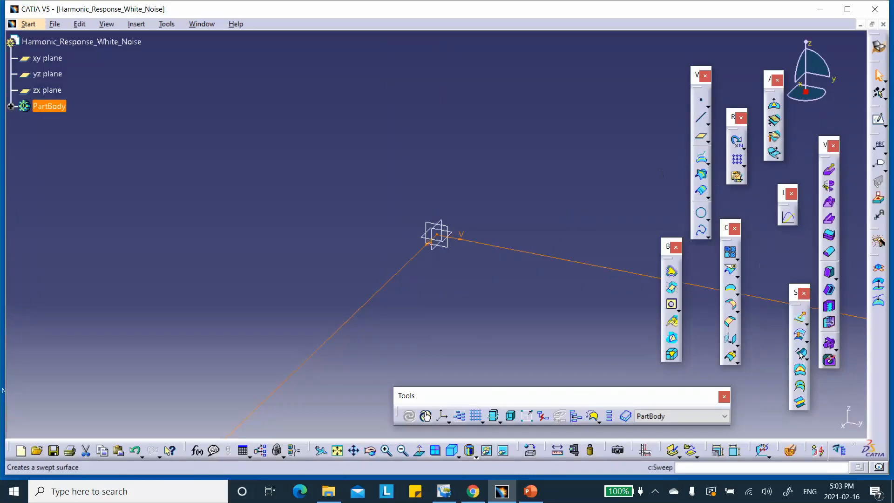
- Fill the square sketch with a surface and create a Join from the filled surface
click(801, 371)
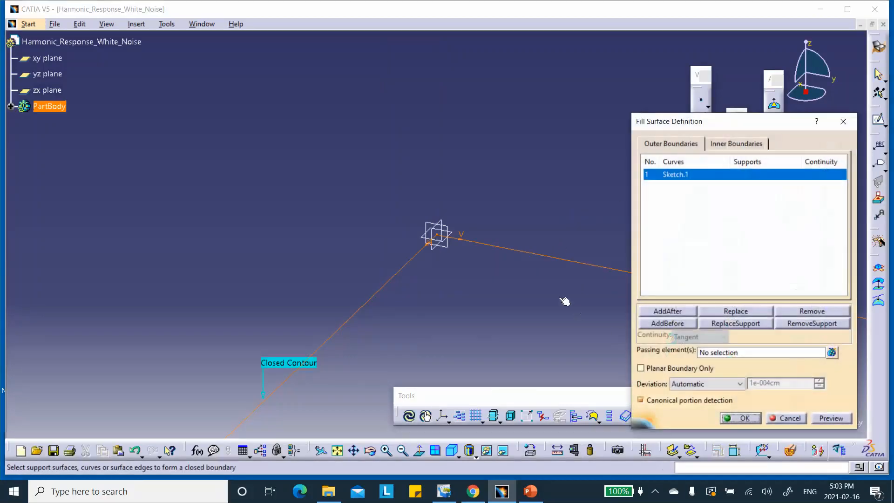
click(744, 418)
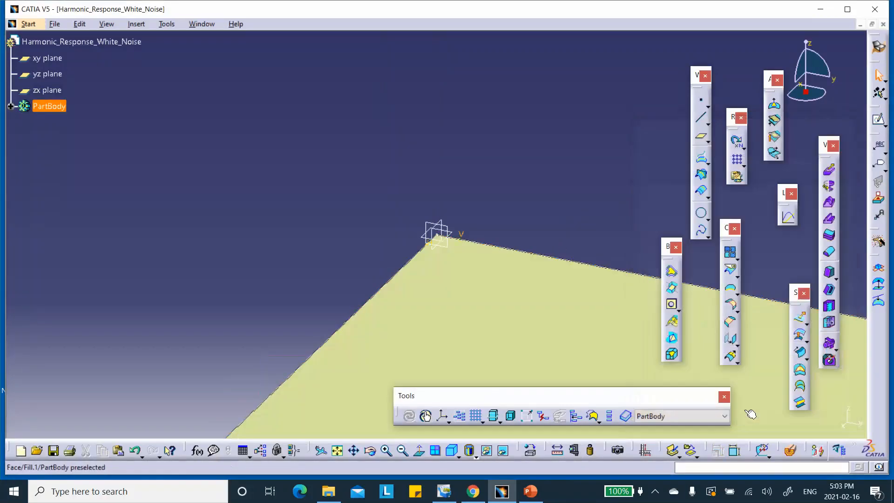
click(730, 251)
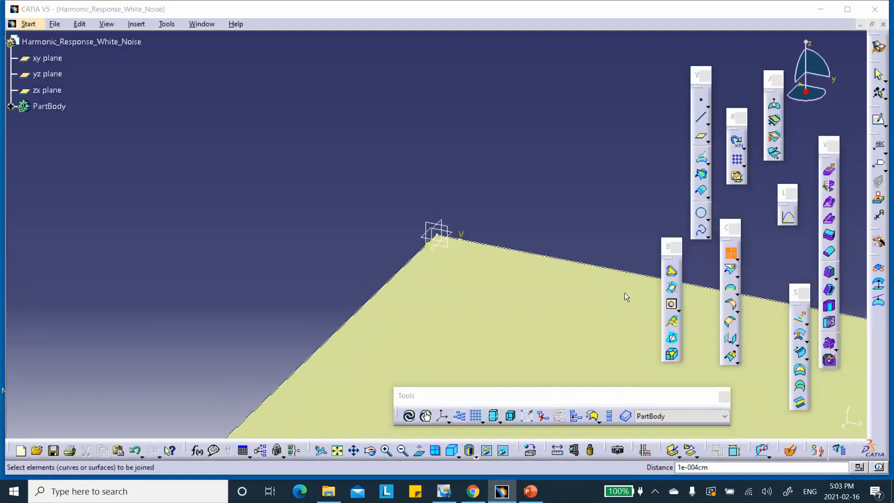
click(534, 329)
click(741, 418)
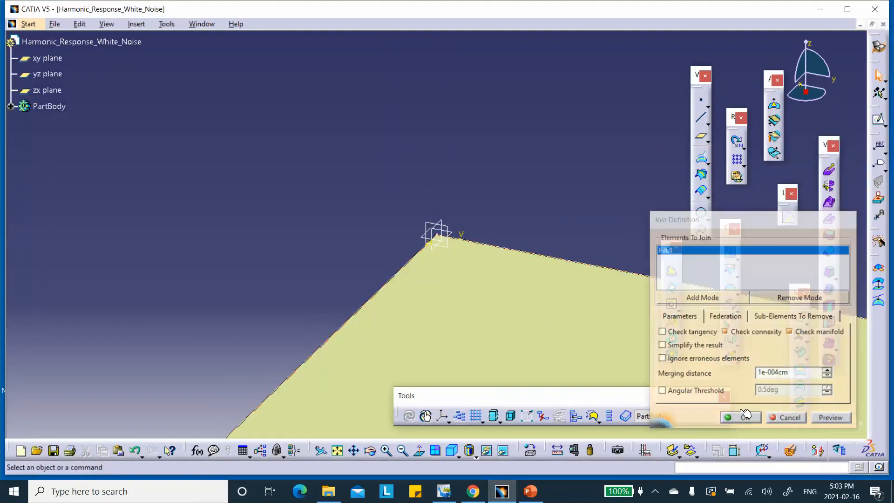
middle_drag(573, 306, 482, 229)
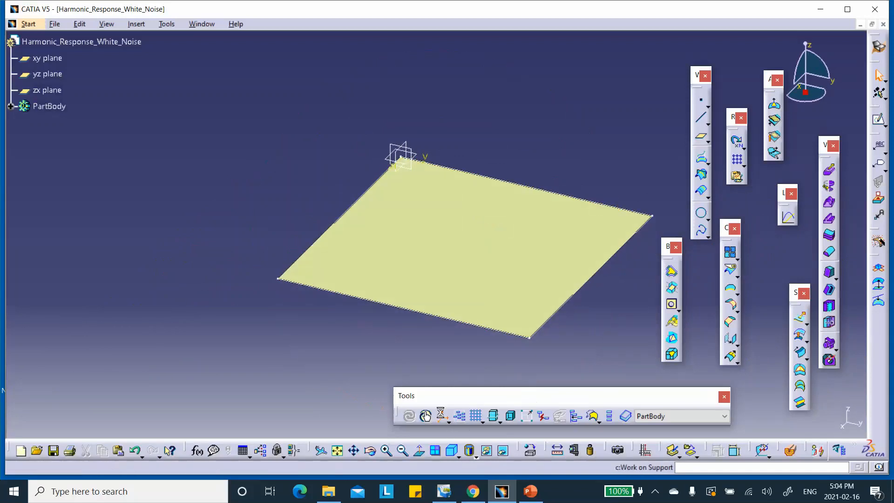
- Start a standard axis system and define its origin as a coordinate point at X 0, Y -20, Z 0 cm
click(442, 416)
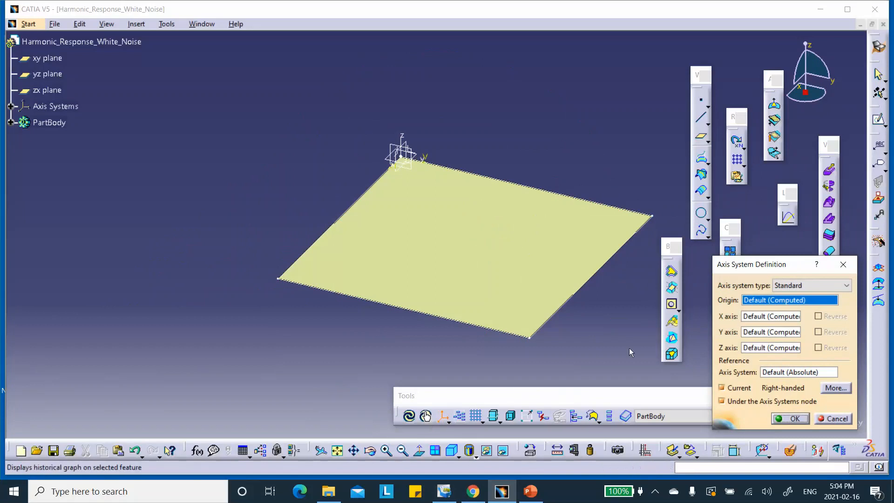
right_click(757, 302)
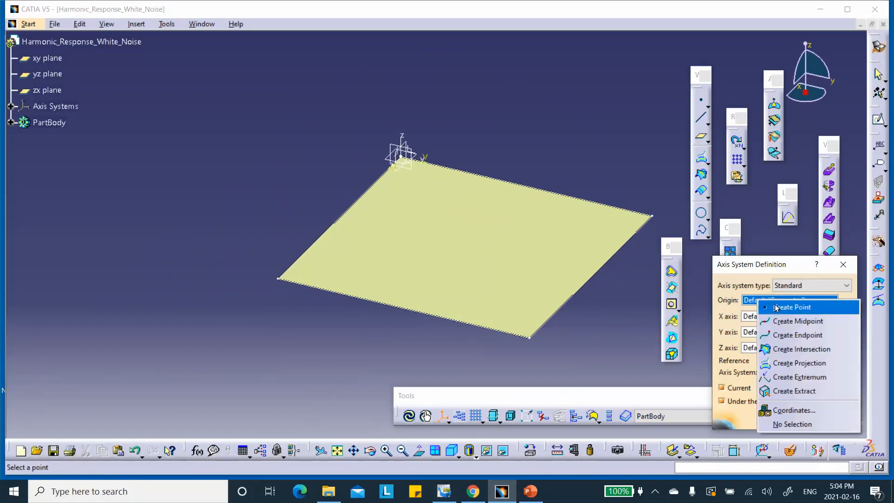
click(780, 308)
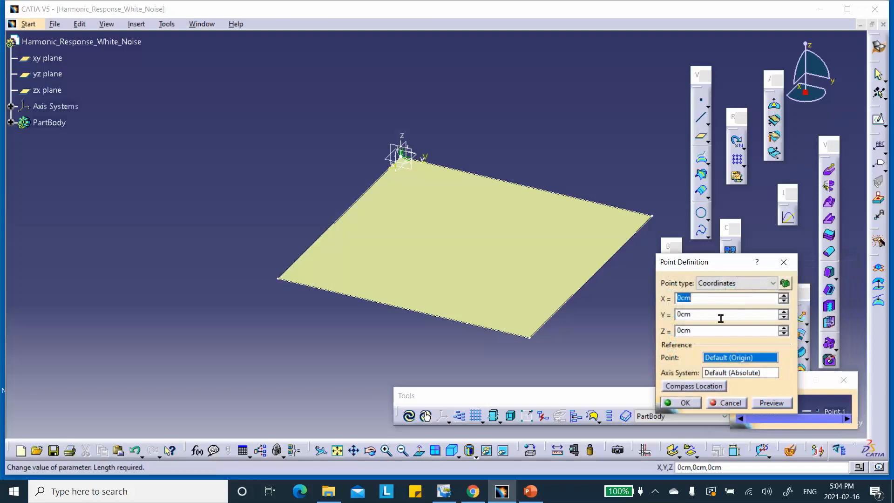
click(713, 313)
text(-)
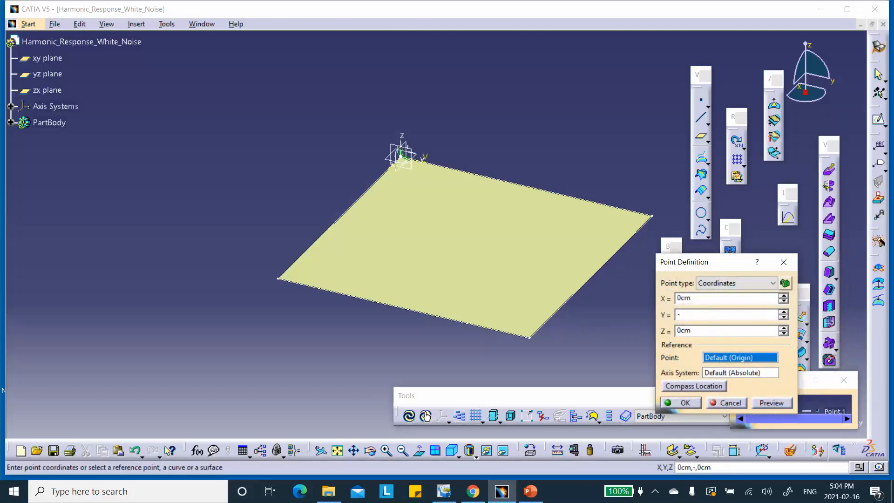
text(20)
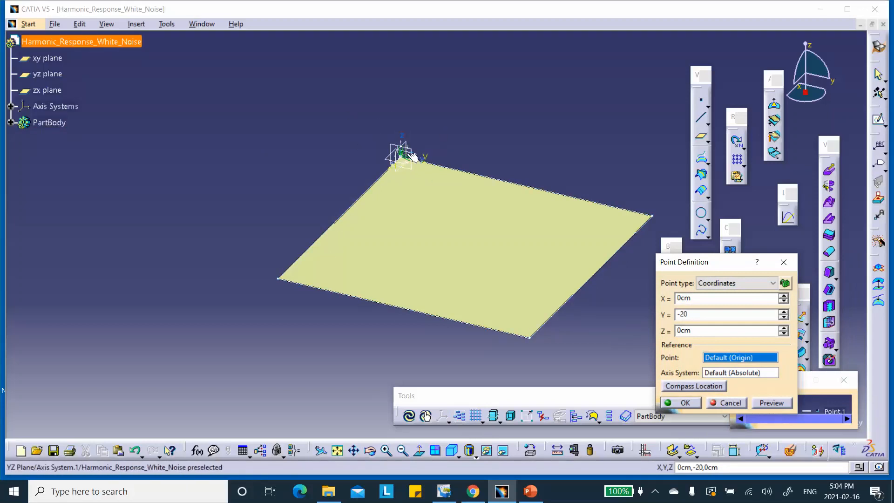
click(772, 404)
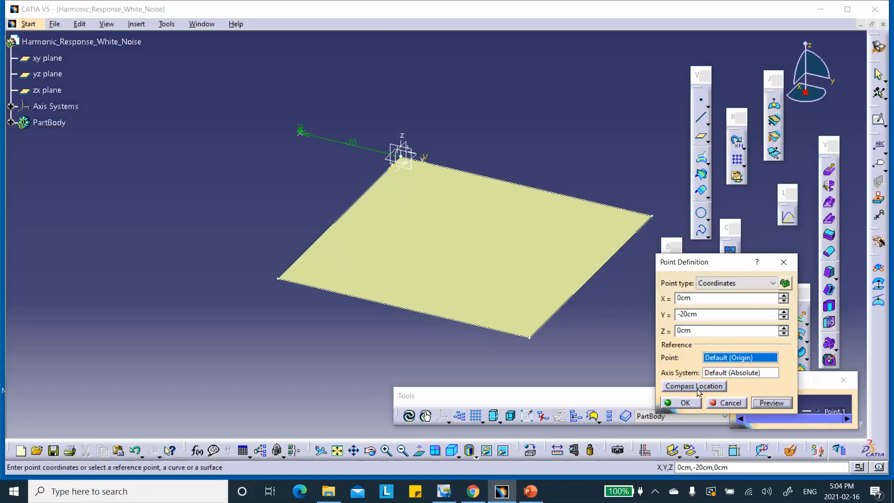
click(684, 403)
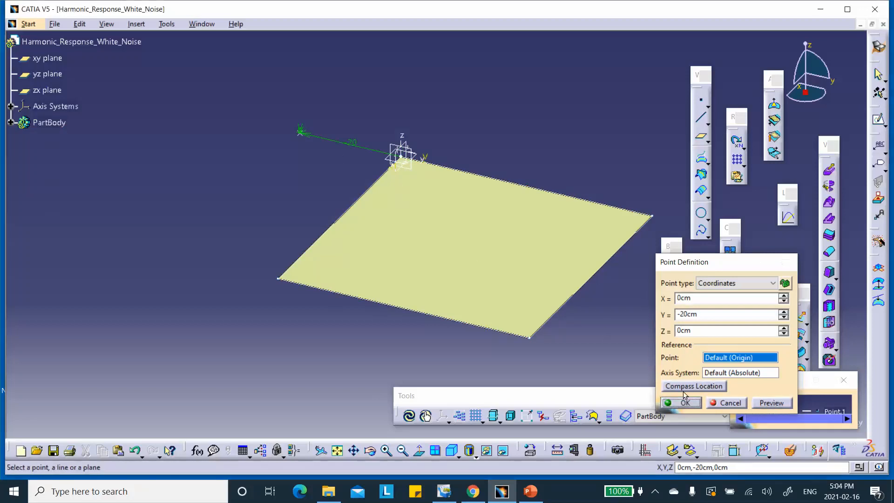
- Confirm the origin point and create the axis system at that location
click(722, 388)
click(787, 416)
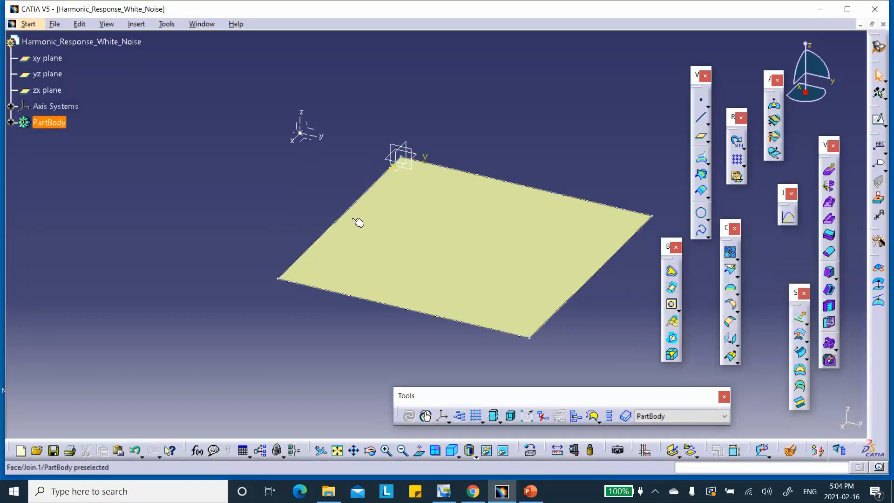
- Save the part as Harmonic_Response_White_Noise of type CATPart in the project folder through Save Management
click(55, 24)
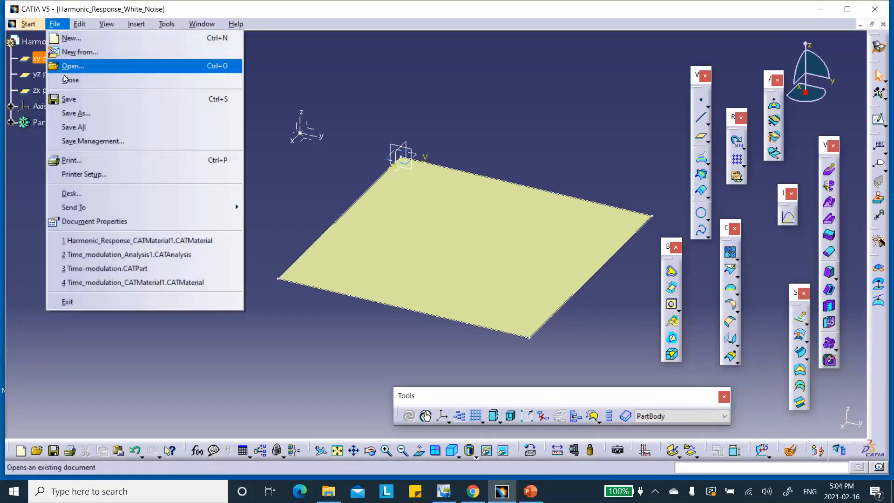
click(90, 139)
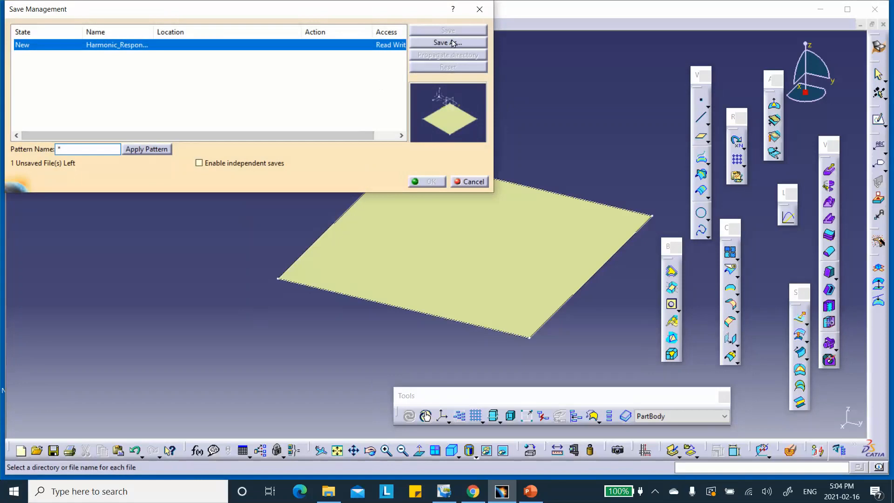
click(455, 43)
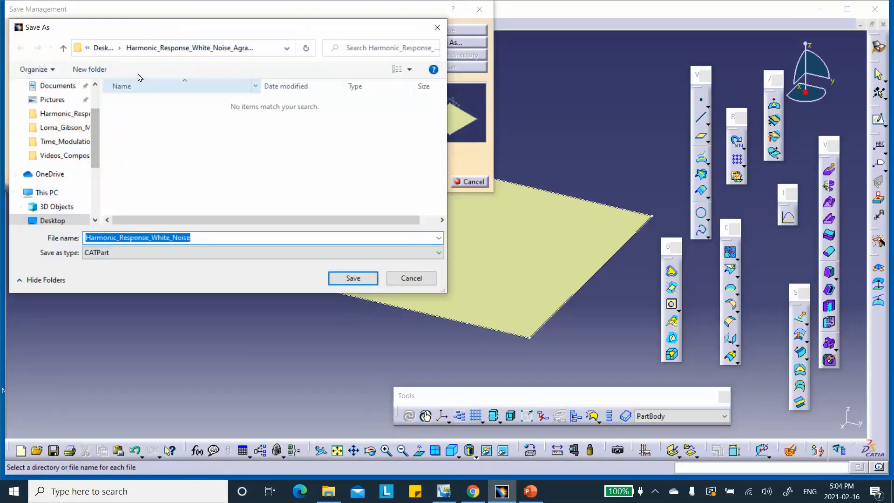
click(353, 278)
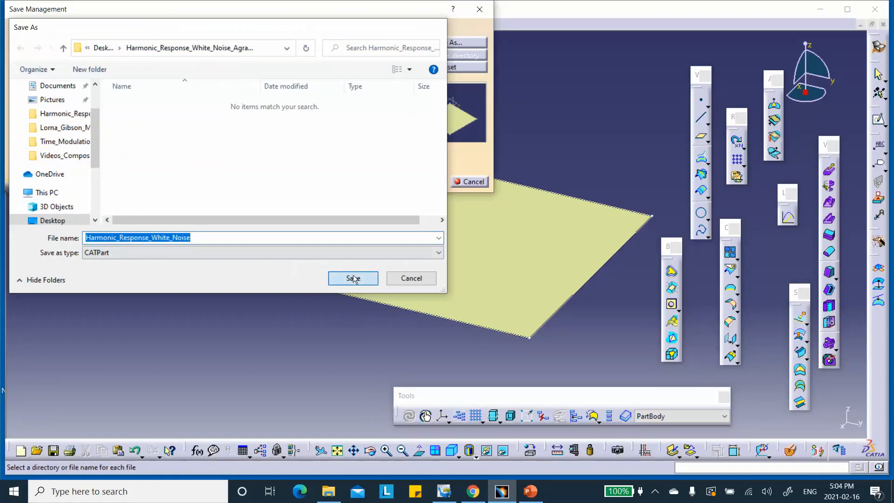
click(427, 181)
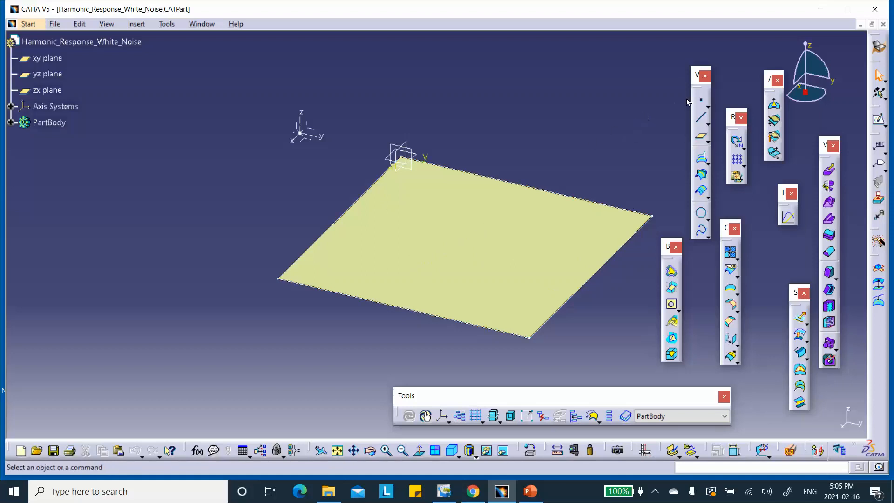
- Create a coordinate point at the plate's centre with X 25 cm, Y 25 cm and Z 0 cm
click(702, 104)
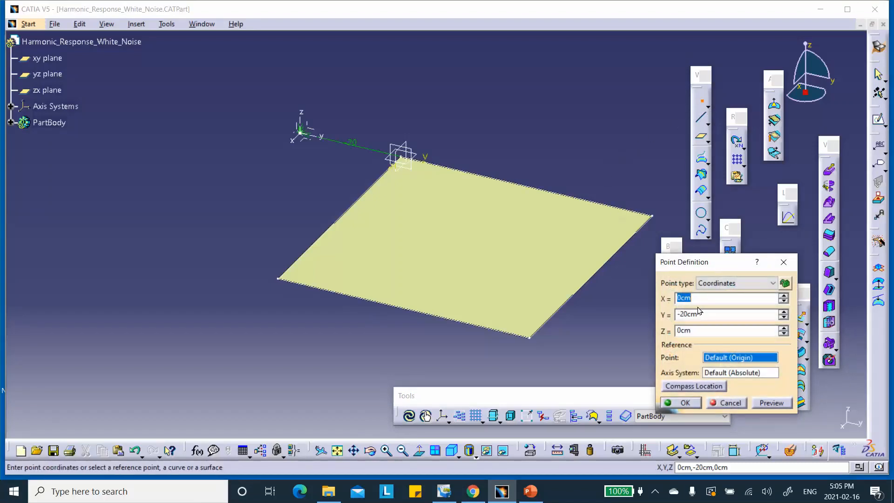
key(Tab)
double_click(691, 301)
text(25)
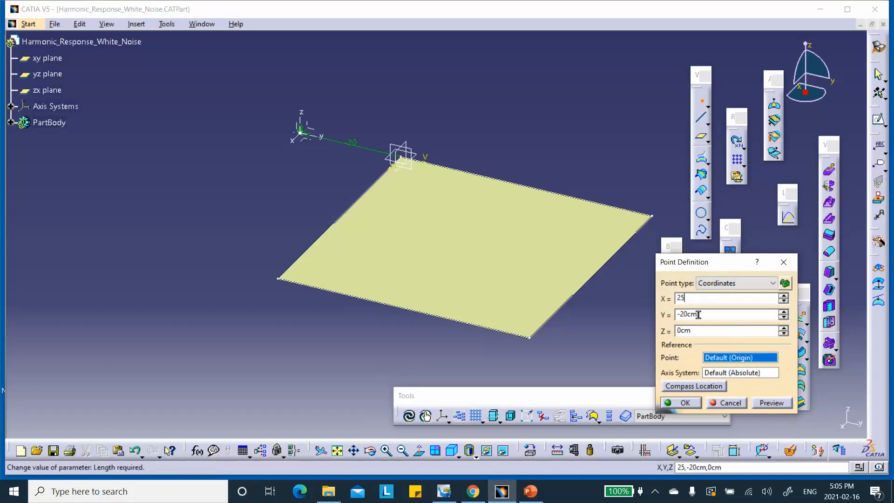
click(699, 318)
double_click(700, 316)
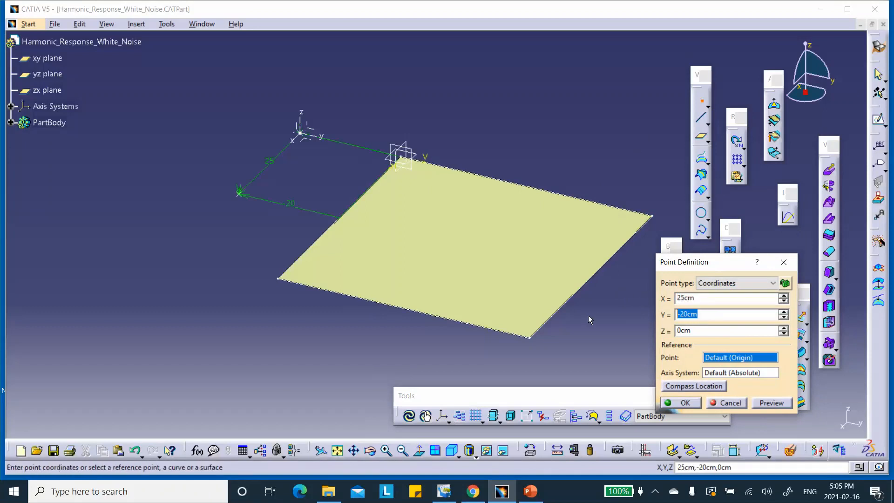
text(25)
click(766, 403)
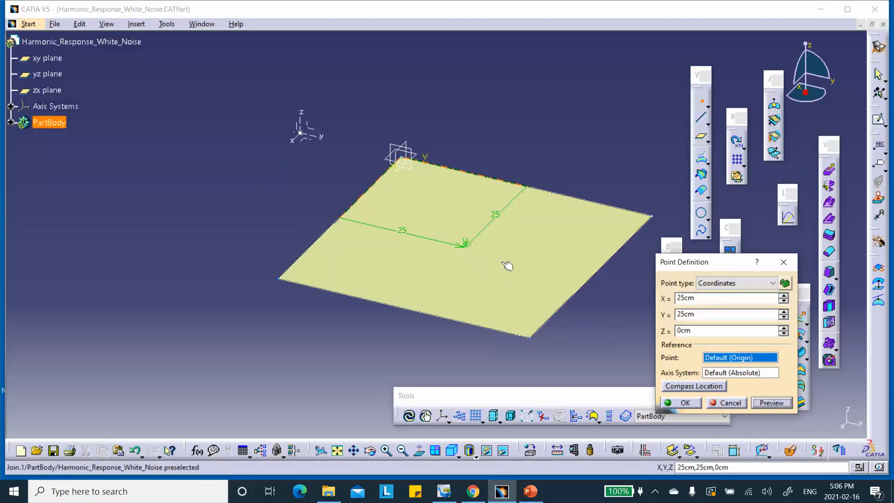
click(685, 404)
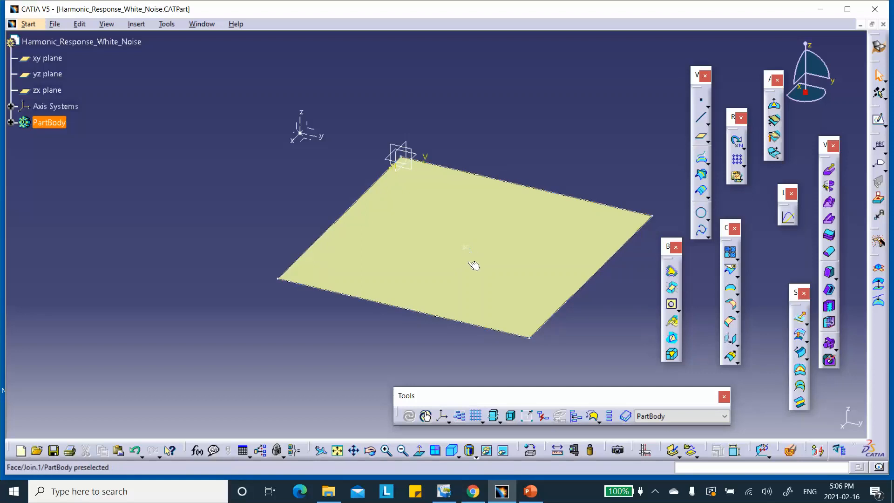
- Expand the PartBody in the specification tree and save the part
click(103, 128)
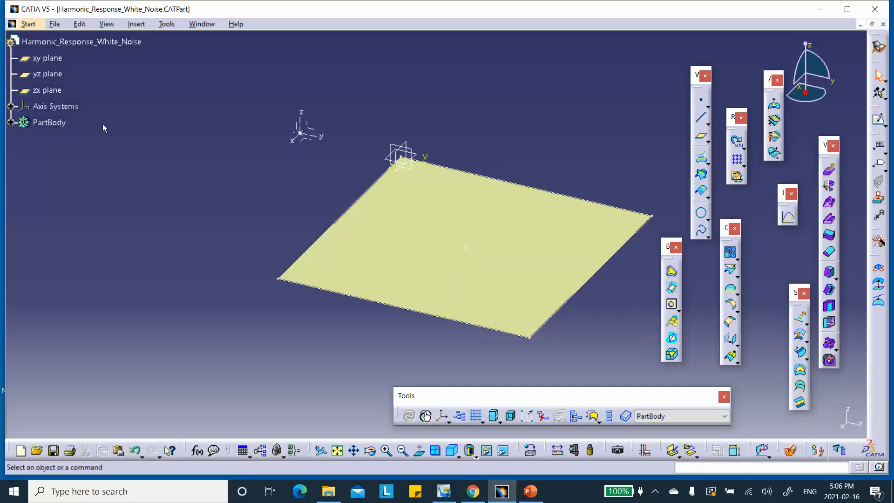
click(11, 122)
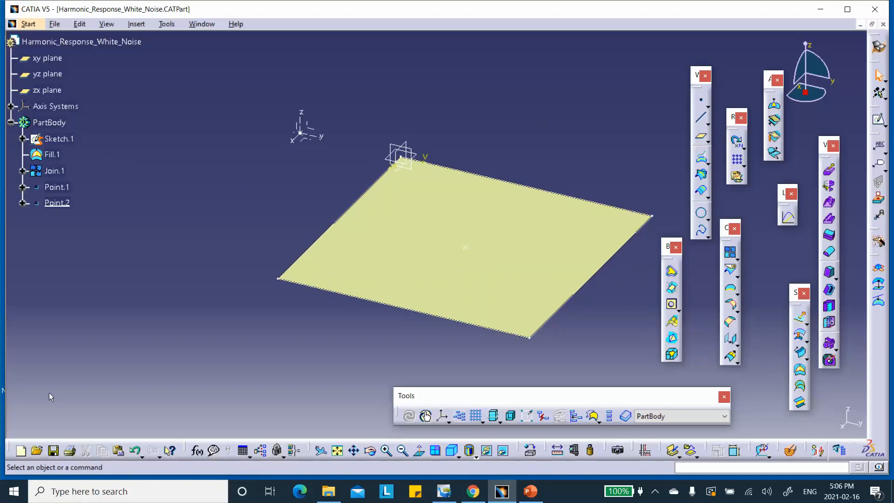
key(ctrl+s)
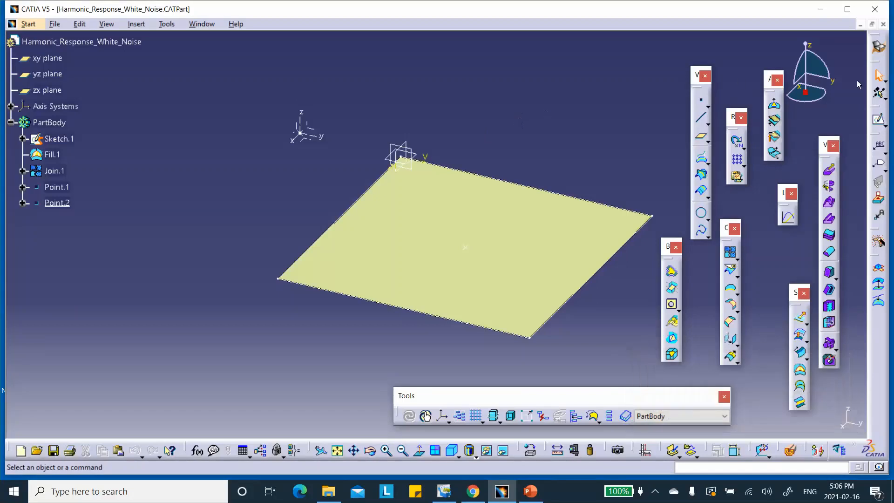
- Switch to the composites workbench and open the Composites Parameters definition
click(879, 46)
click(664, 139)
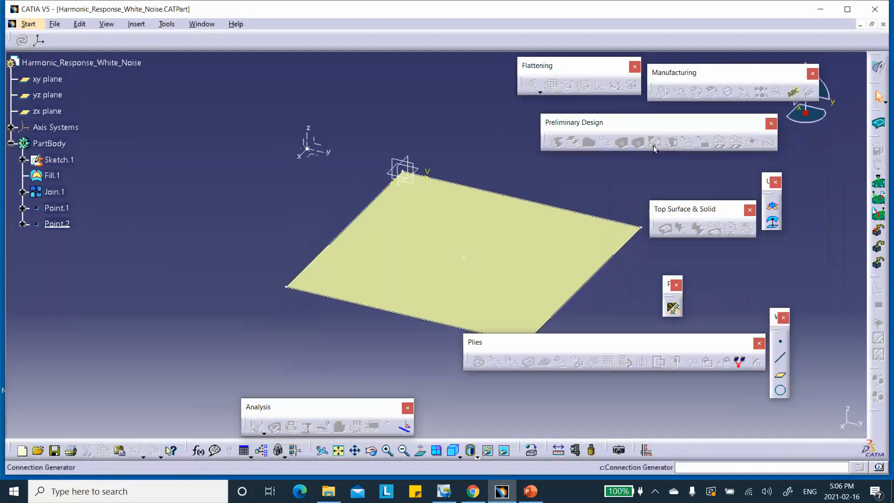
click(674, 310)
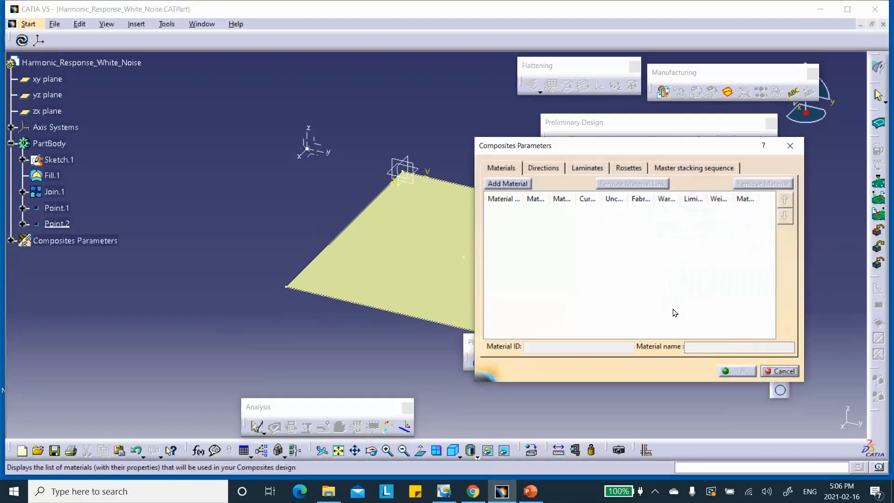
- Add the White_Noise_Frequency_Response material to the composites parameters from the Harmonic_Response_CATMaterial1 catalog in the project folder
click(508, 184)
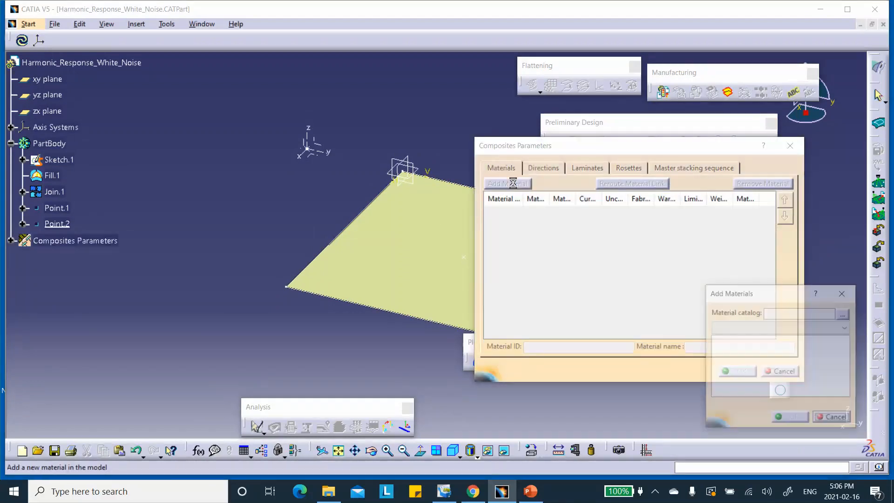
click(845, 314)
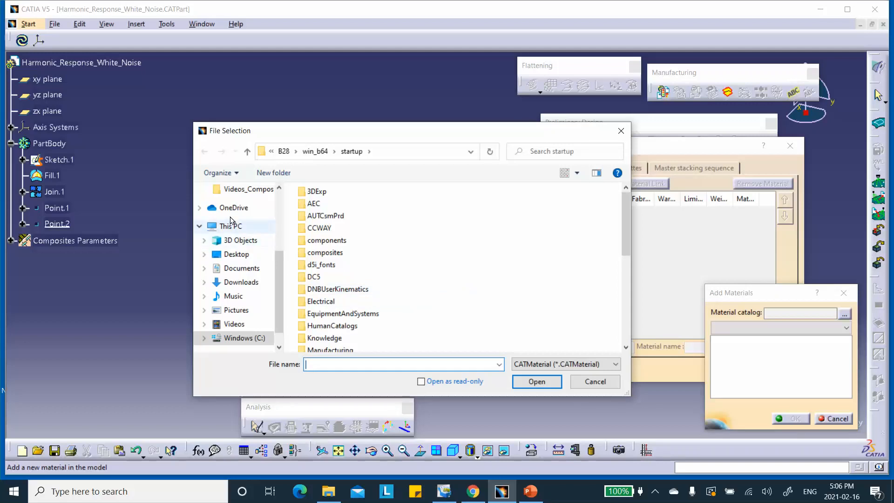
click(240, 256)
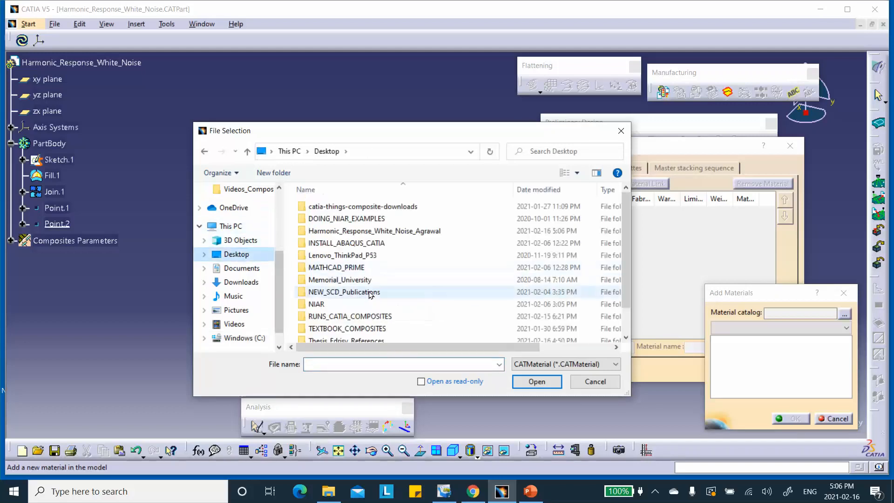
scroll(352, 288, down, 1)
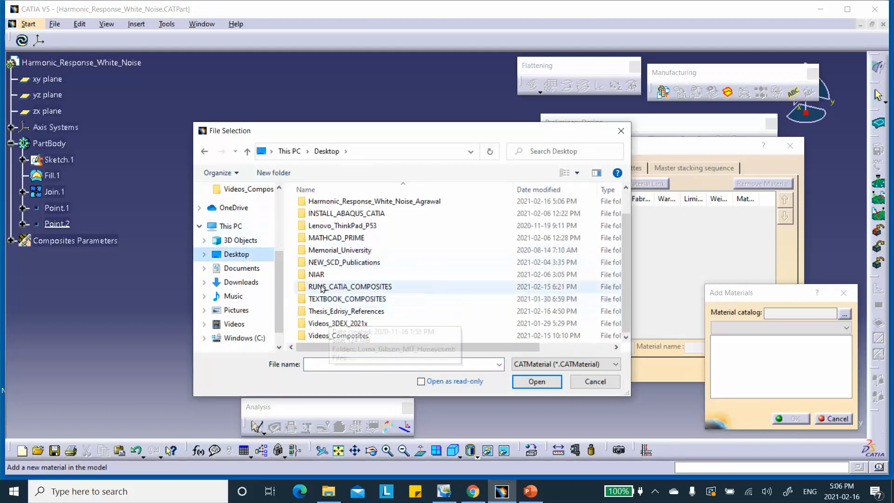
scroll(349, 224, up, 1)
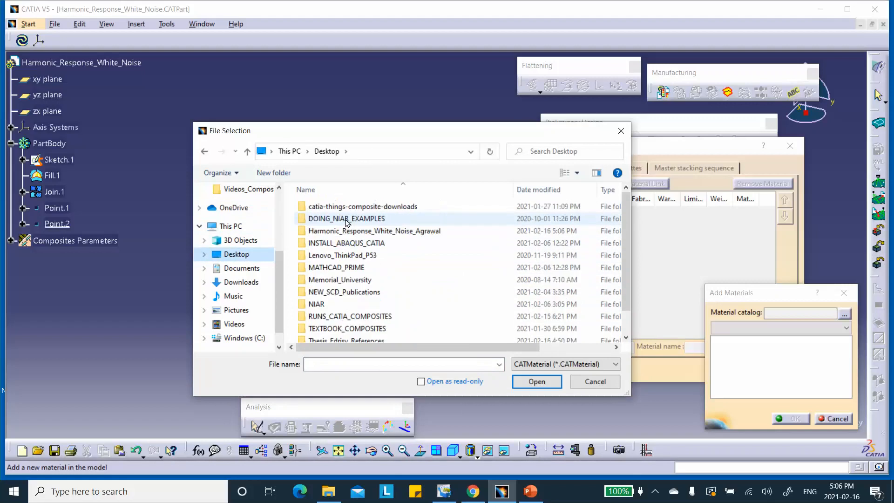
double_click(347, 232)
click(346, 209)
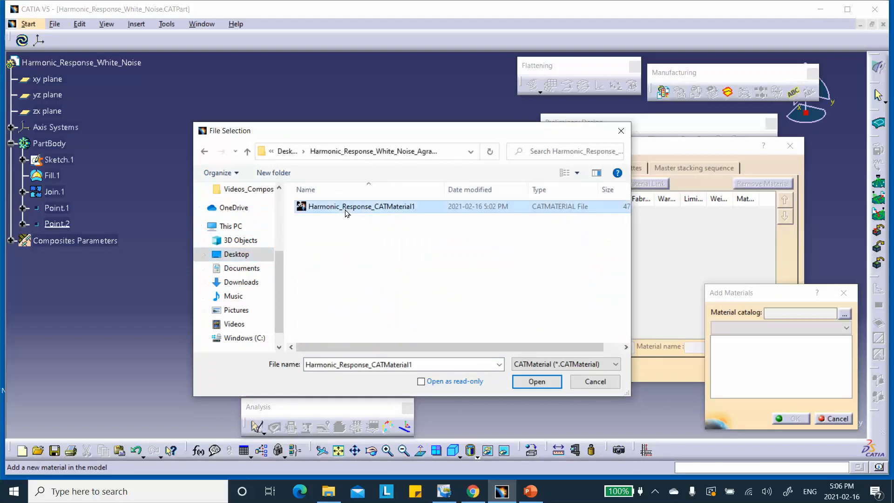
click(537, 381)
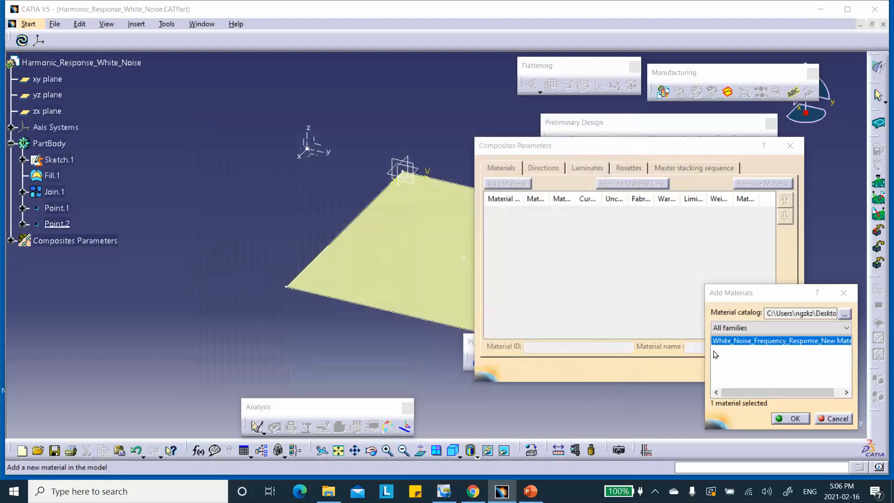
click(795, 418)
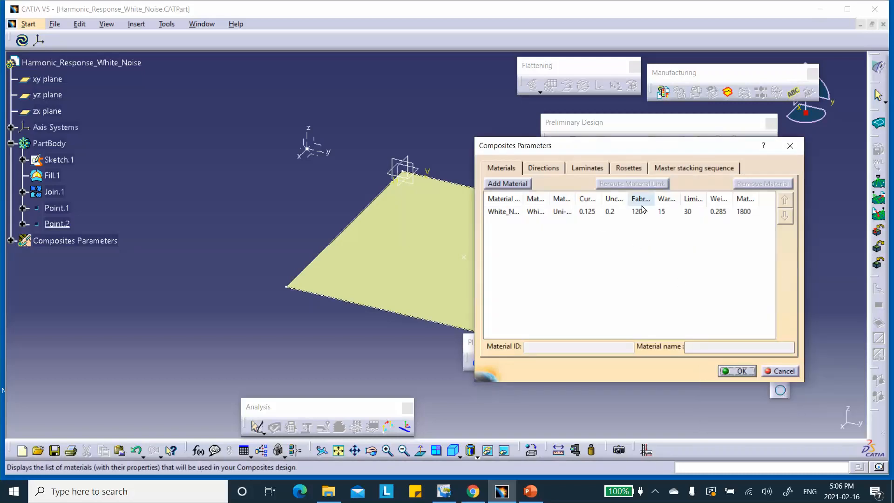
- Add a rosette with Cartesian transfer on the axis system beside the plate, then review the ply directions and confirm the composites parameters
click(624, 168)
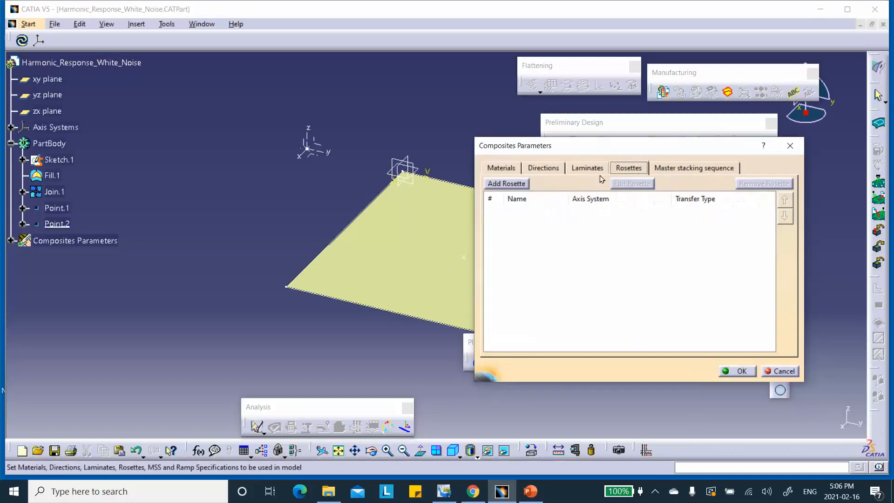
click(506, 183)
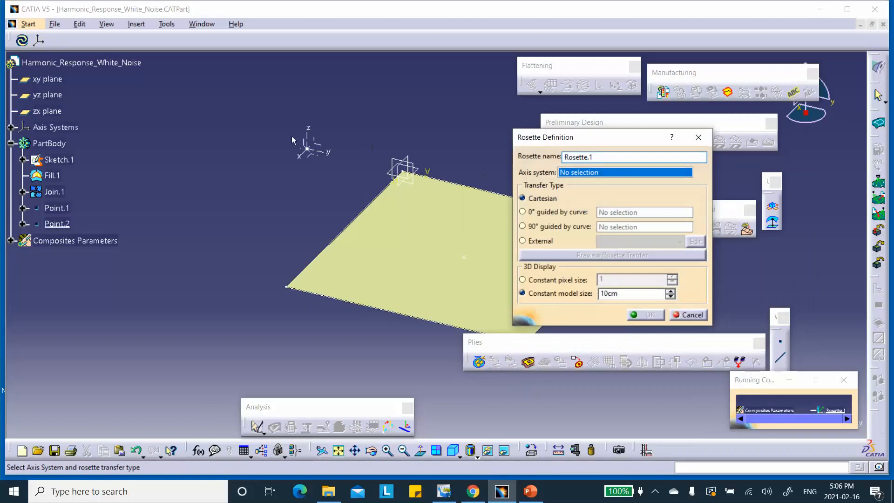
click(308, 146)
click(643, 315)
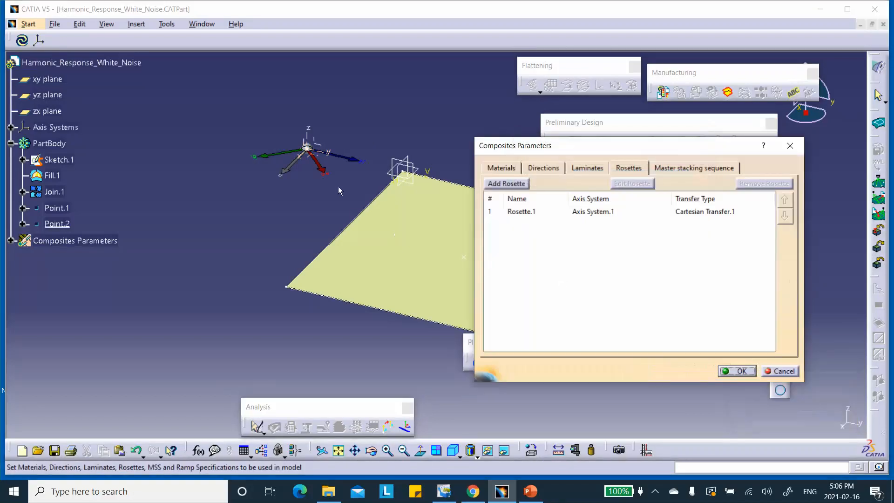
click(550, 168)
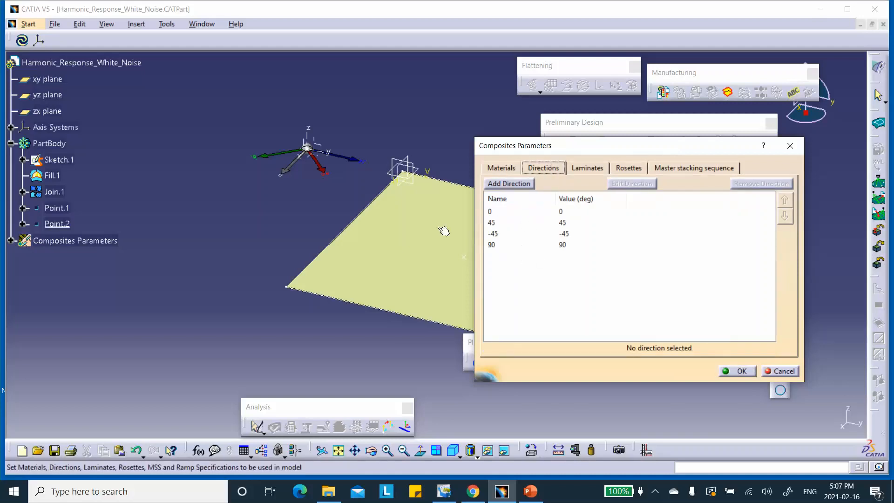
click(741, 372)
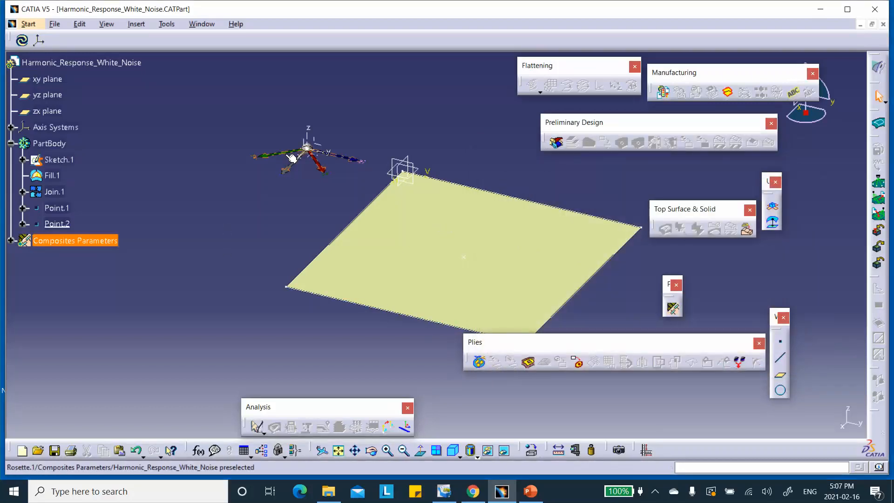
right_click(291, 157)
key(Escape)
click(205, 141)
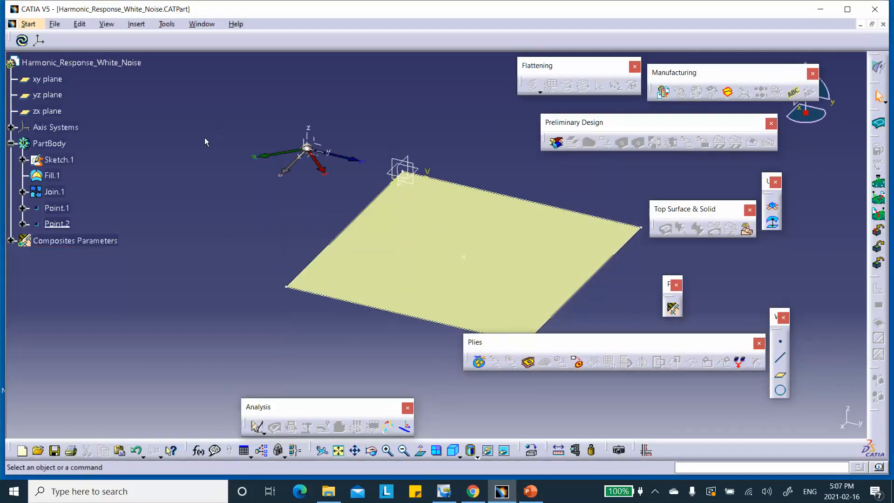
middle_drag(195, 129, 181, 119)
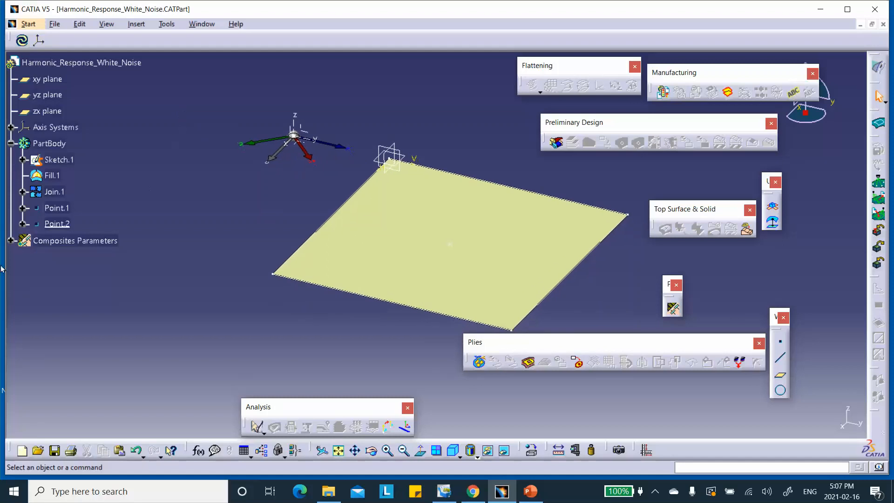
- Expand the Composites Parameters in the tree and create a plies group on the joined plate surface using Rosette.1
click(10, 241)
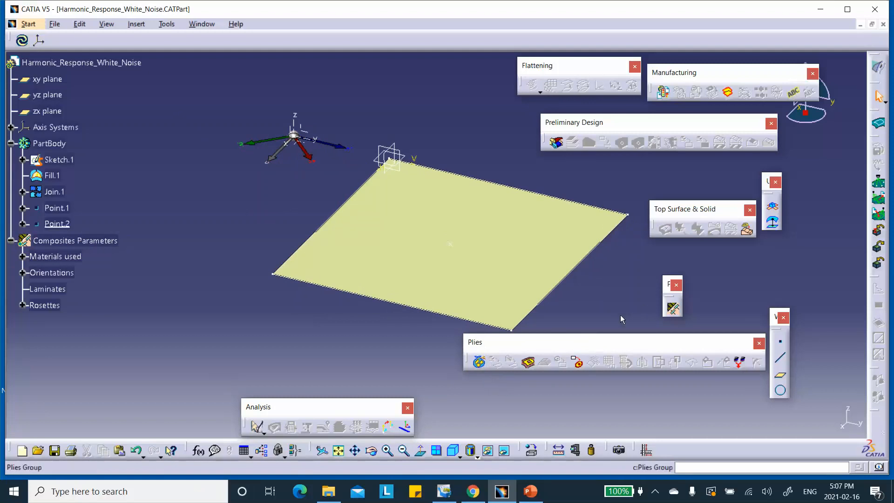
click(480, 363)
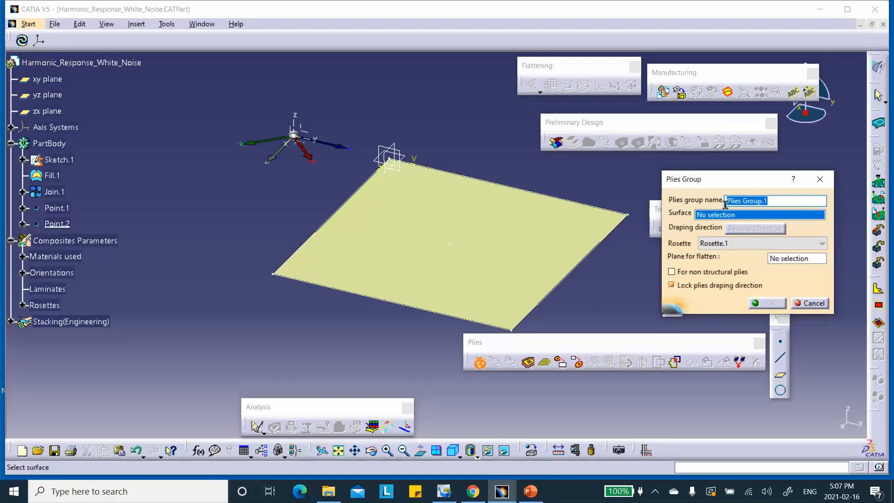
click(480, 283)
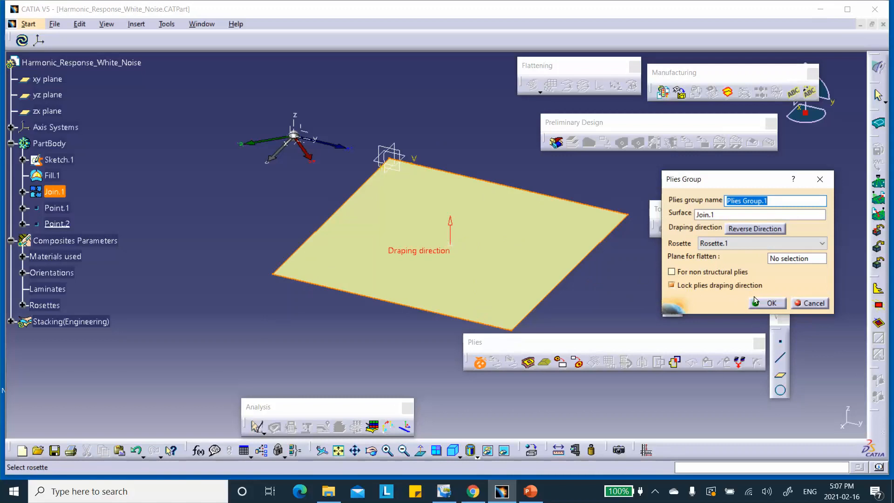
click(769, 309)
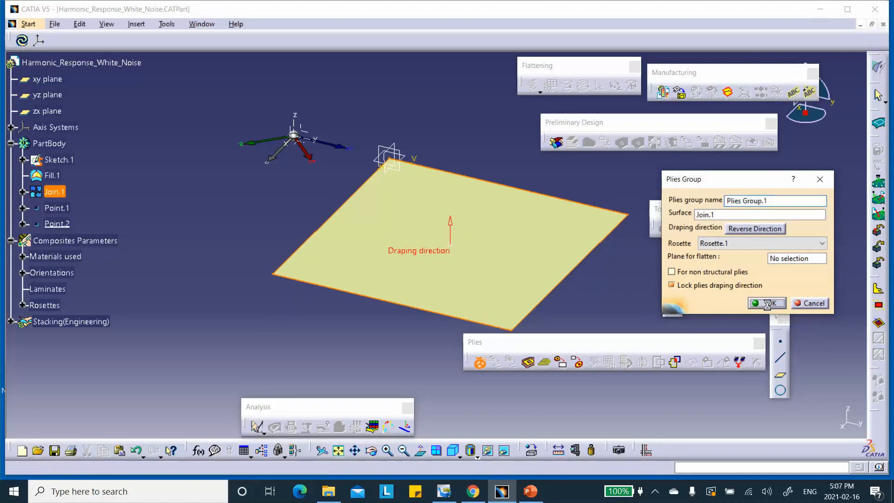
- Expand the engineering stacking in the tree and check the symmetric ±45° layup on the presentation slide before returning to CATIA
click(11, 322)
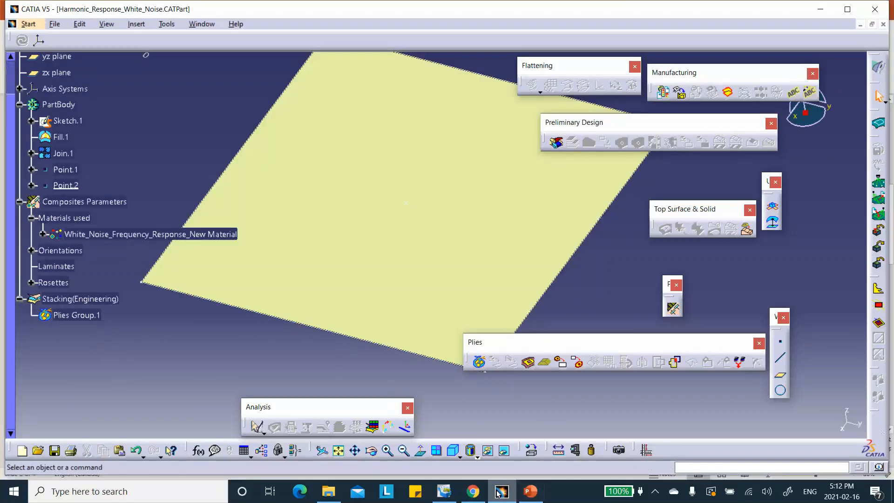
click(527, 489)
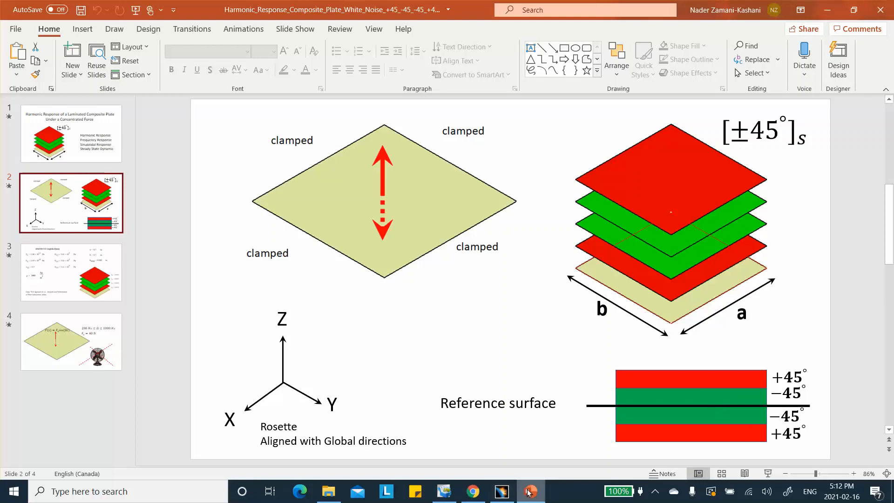
click(498, 487)
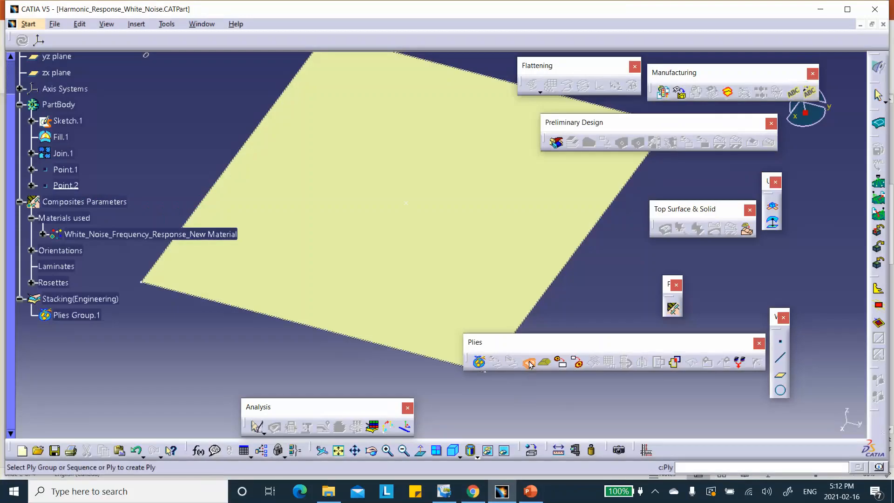
- Create the first ply in Plies Group.1 with Sketch.1 as its contour and direction 45
click(74, 315)
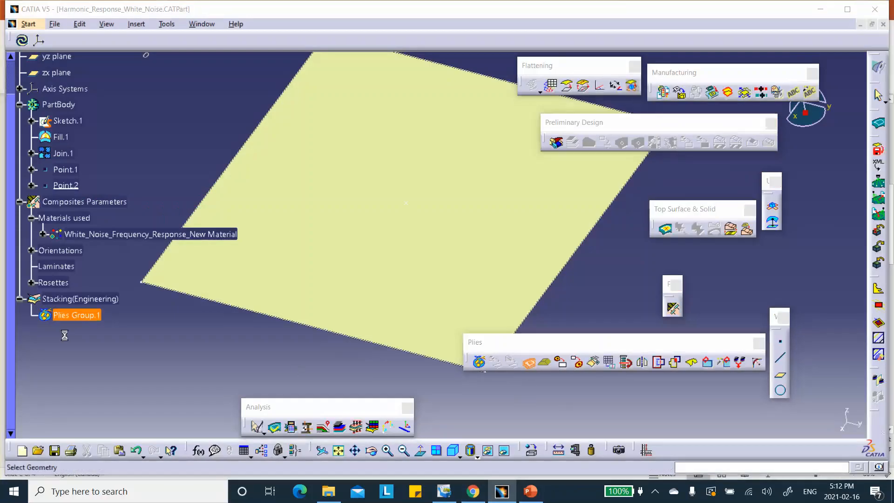
click(738, 326)
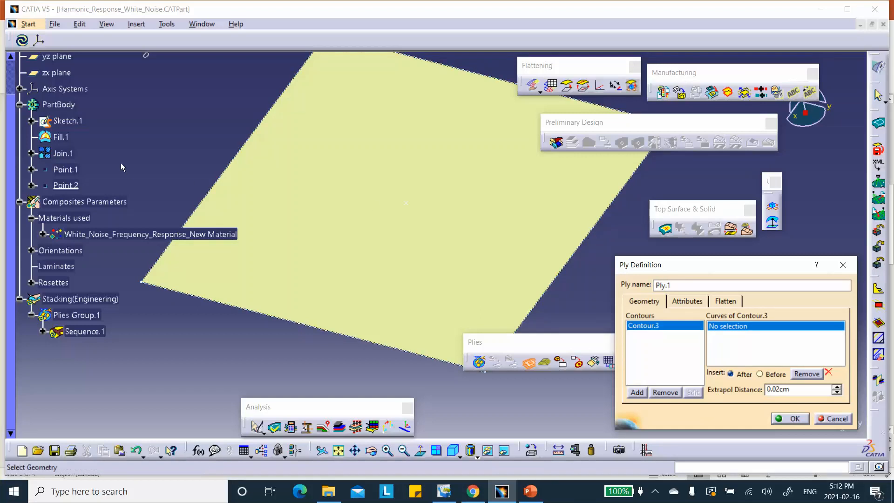
click(68, 121)
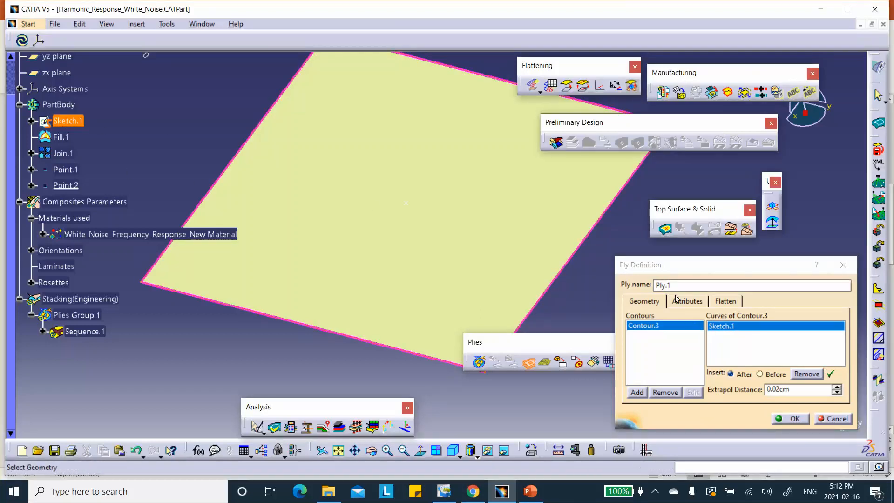
click(687, 301)
click(788, 418)
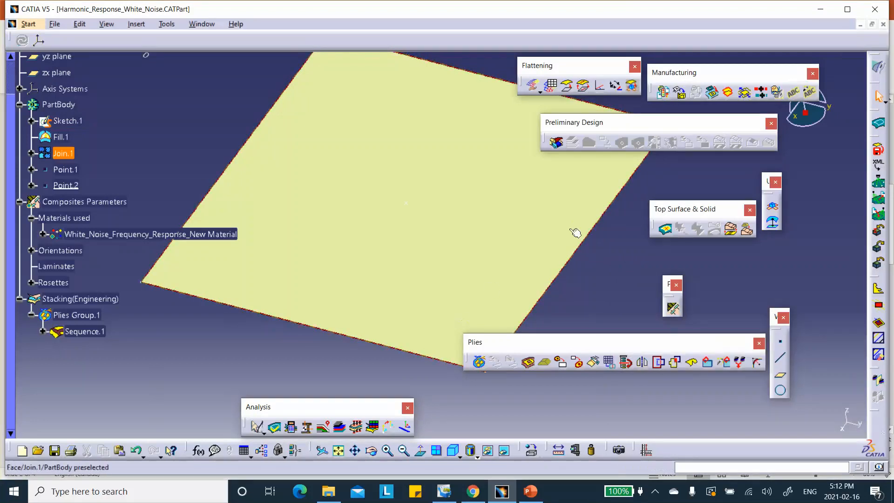
- Create a second ply in Plies Group.1 with the plate boundary as contour, direction -45 and Rosette.1
click(530, 363)
click(93, 316)
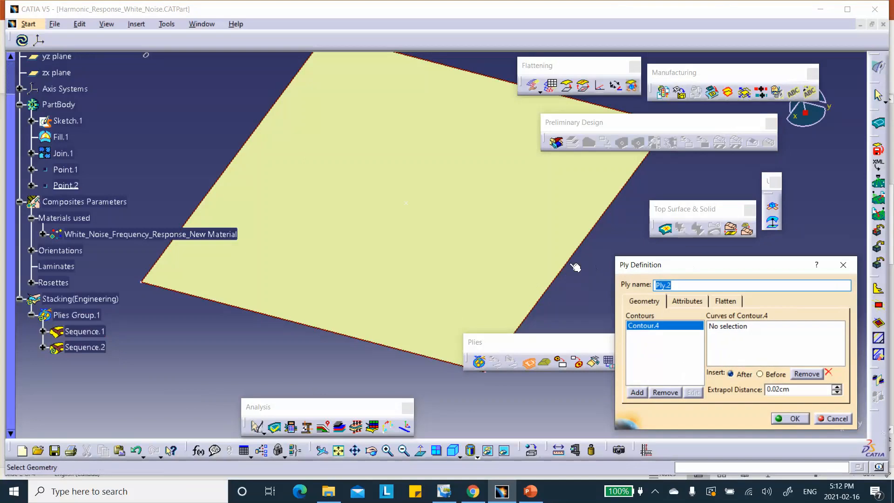
click(571, 264)
click(695, 303)
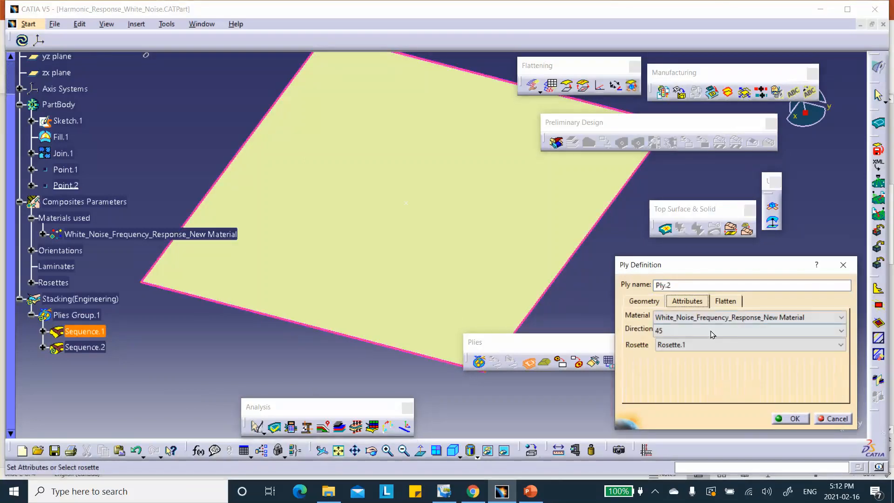
click(689, 330)
click(684, 360)
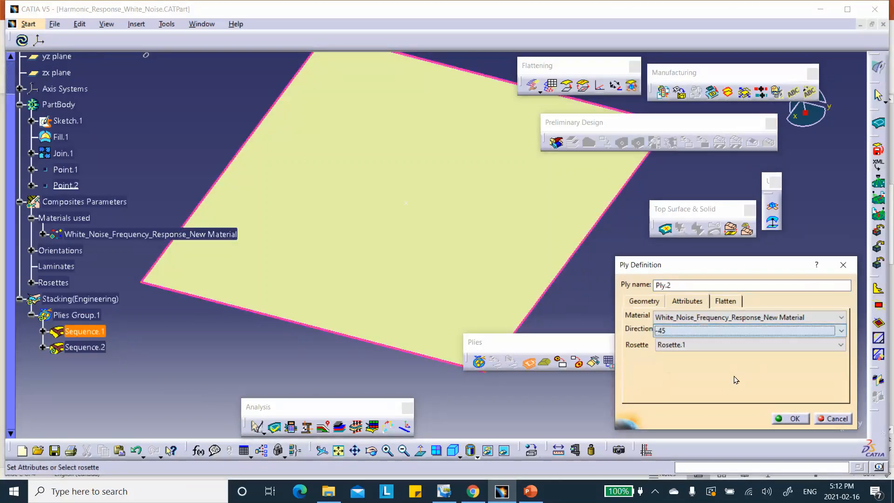
click(792, 418)
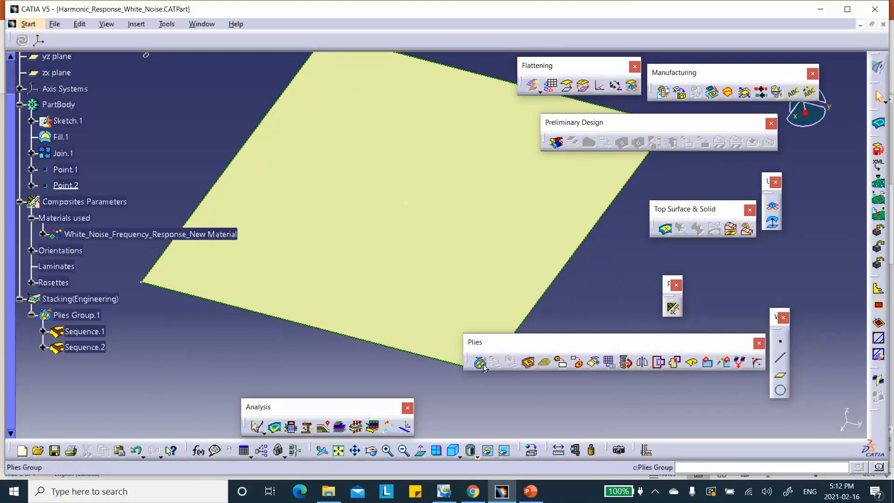
- Preview the exploded plies of Plies Group.1 at scale 20 to inspect the two-ply stack, then close the Ply Exploder
click(340, 433)
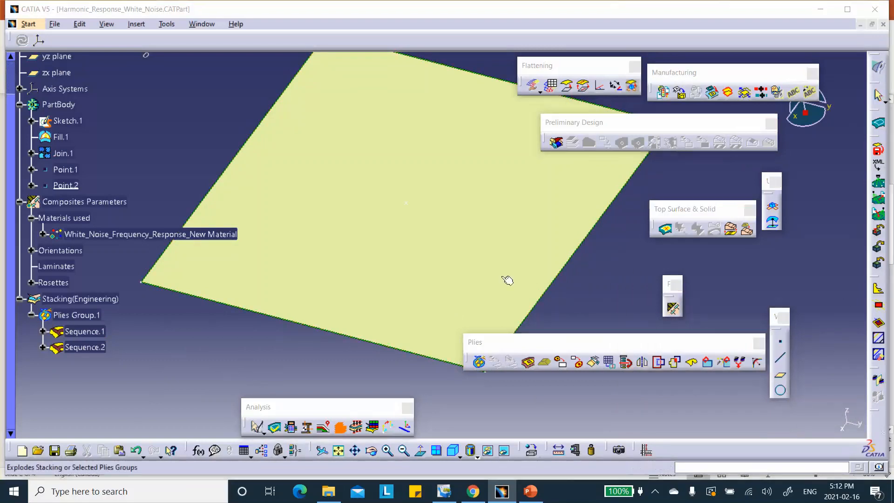
click(764, 395)
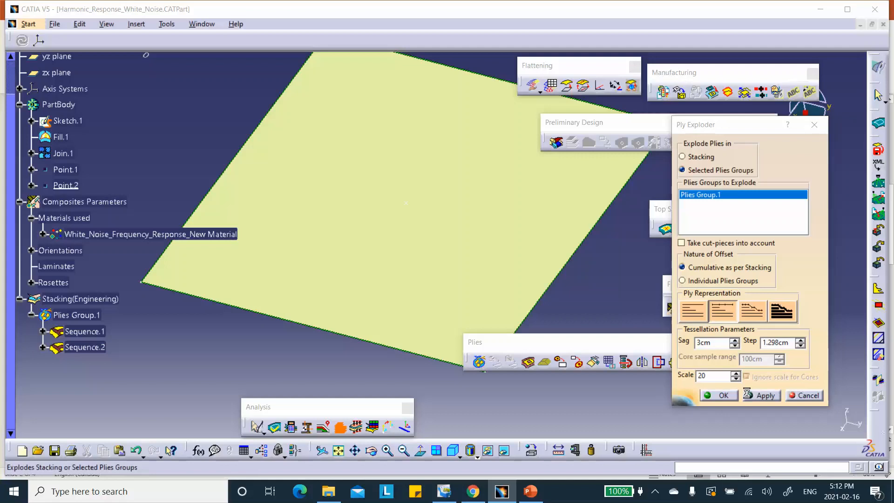
middle_drag(214, 111, 228, 179)
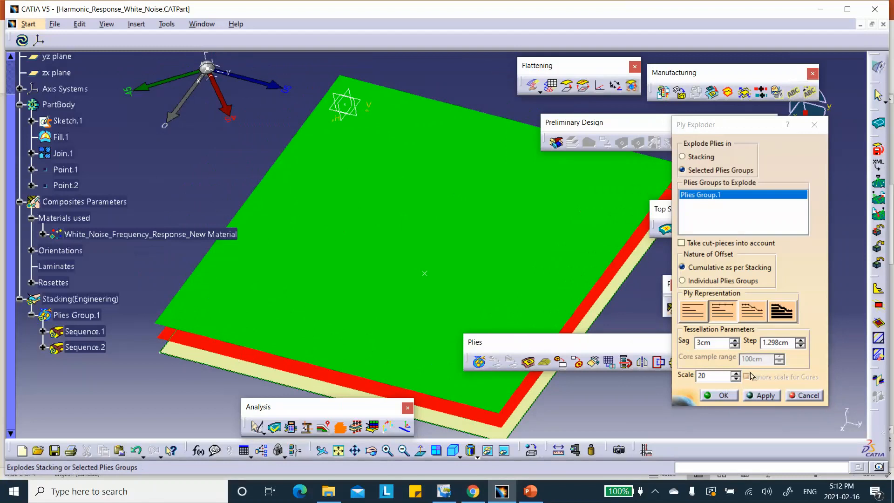
click(808, 396)
middle_drag(429, 229, 245, 266)
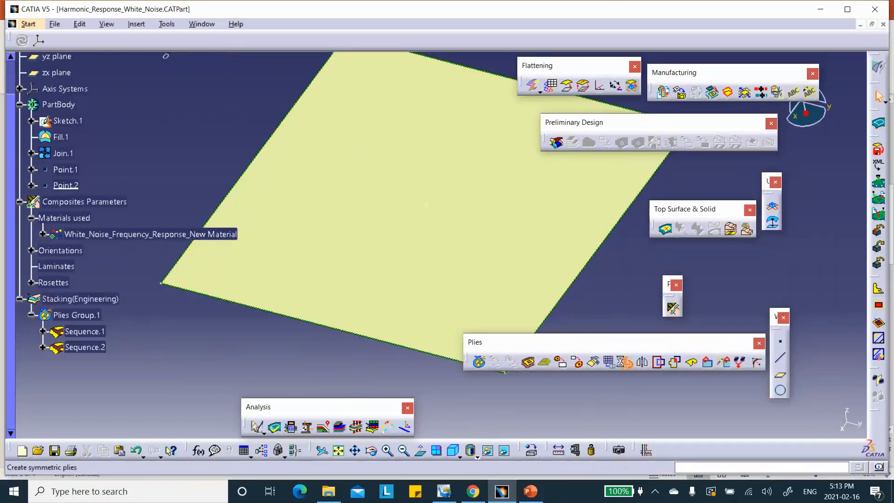
- Create symmetric plies for Plies Group.1 with the Non pivot option
click(626, 364)
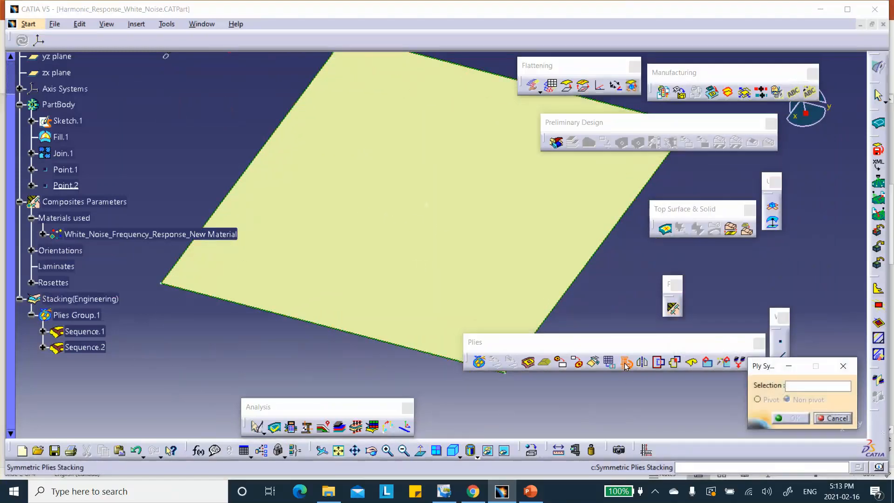
click(76, 315)
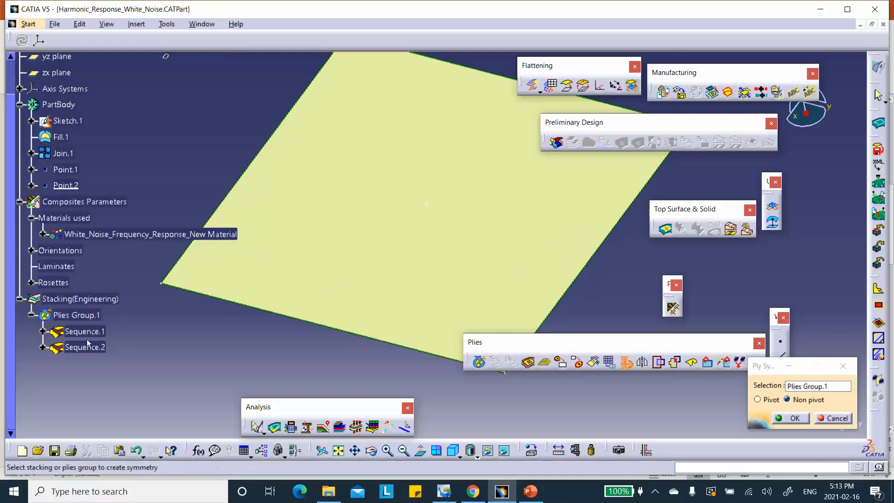
click(795, 419)
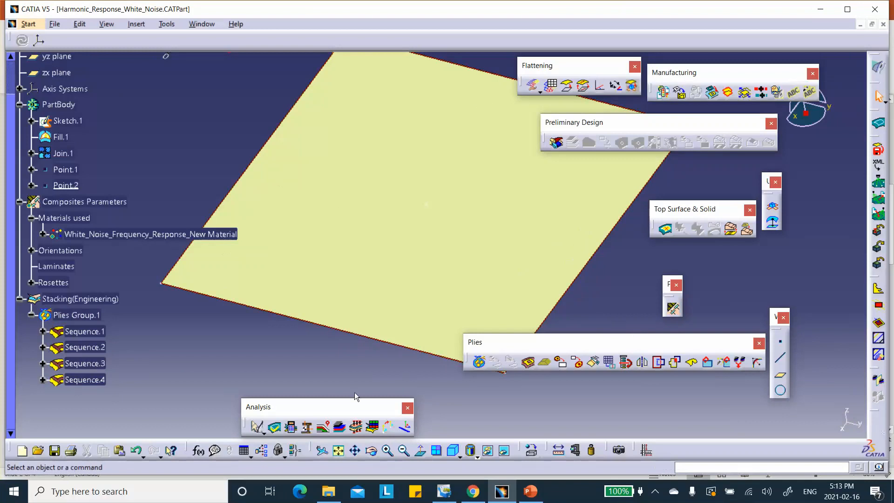
- Explode Plies Group.1 again at scale 20 to examine the complete symmetric stacking, then cancel the preview
click(340, 427)
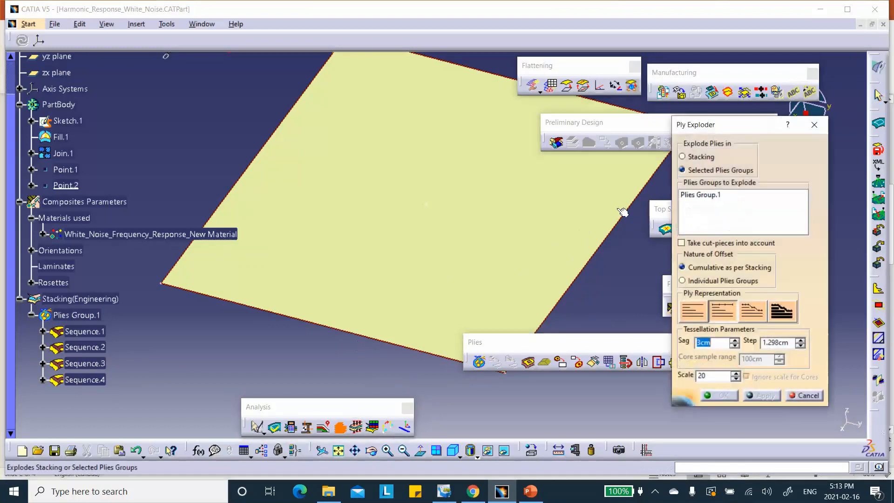
click(702, 195)
click(764, 396)
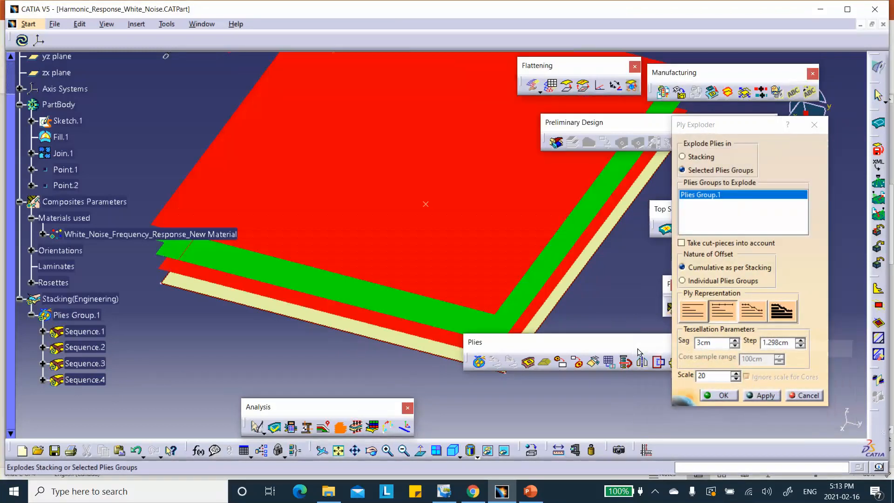
middle_drag(384, 330, 374, 302)
middle_drag(408, 162, 448, 243)
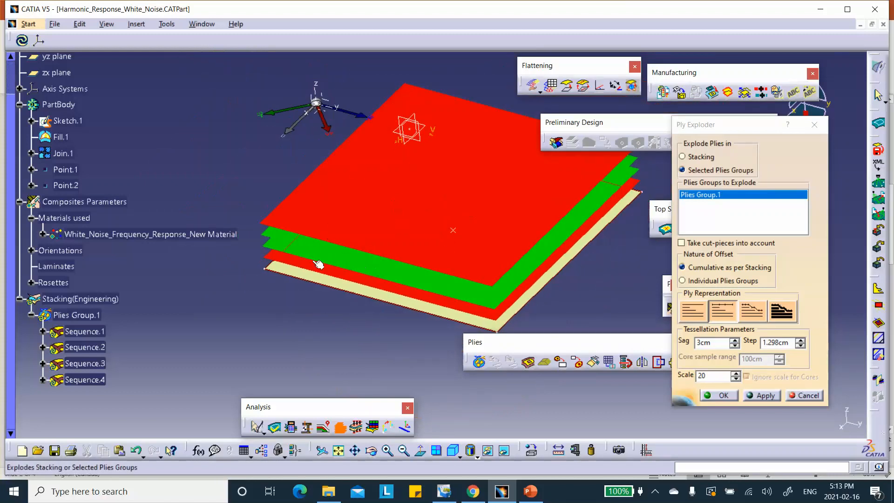
click(811, 399)
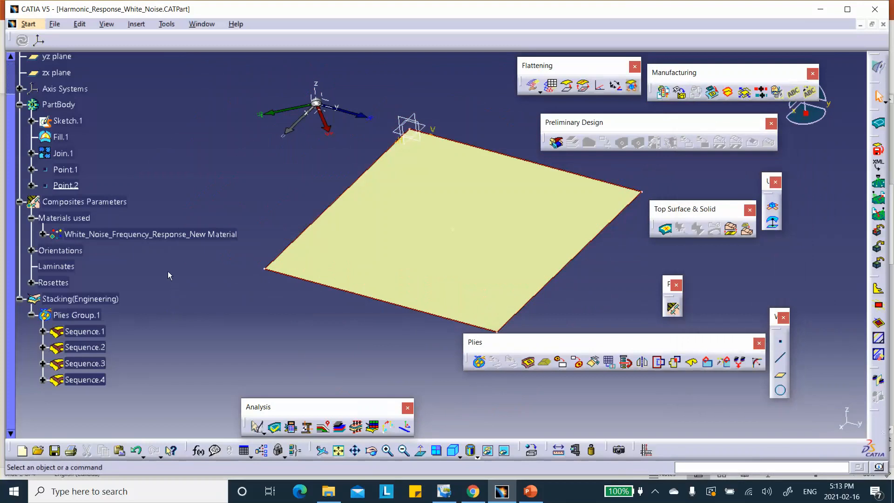
- Save the Harmonic_Response_White_Noise part
scroll(168, 278, down, 1)
click(55, 451)
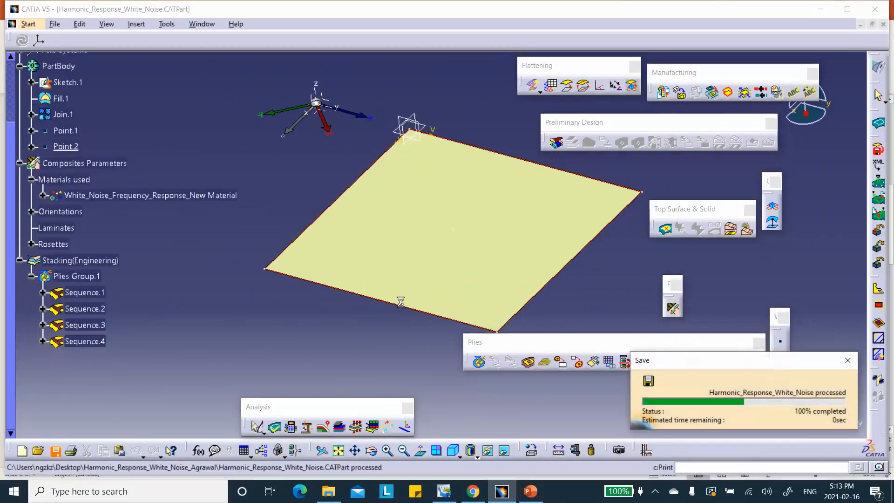
scroll(179, 247, down, 3)
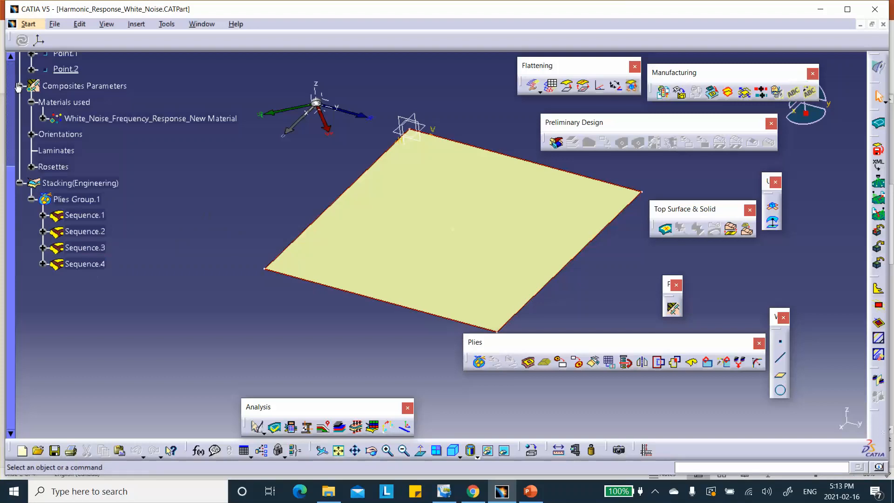
- Switch to Advanced Meshing Tools with a new Static Analysis case and expand that case in the tree
click(30, 23)
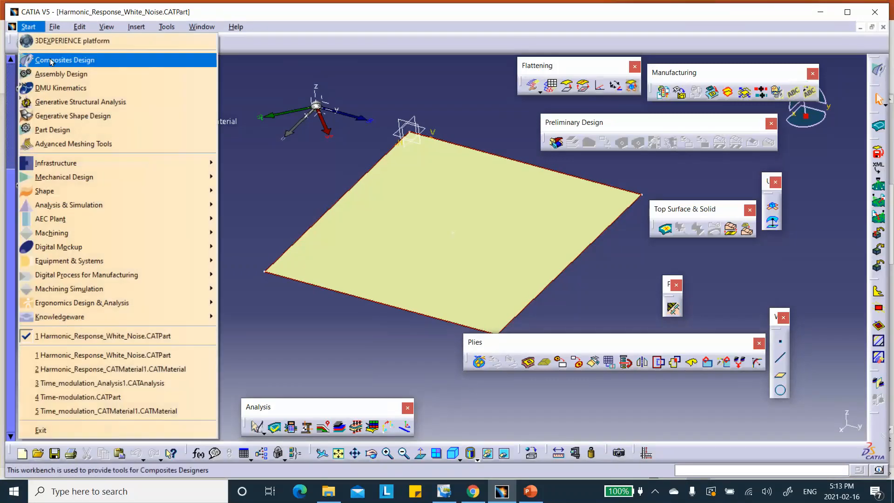
click(64, 144)
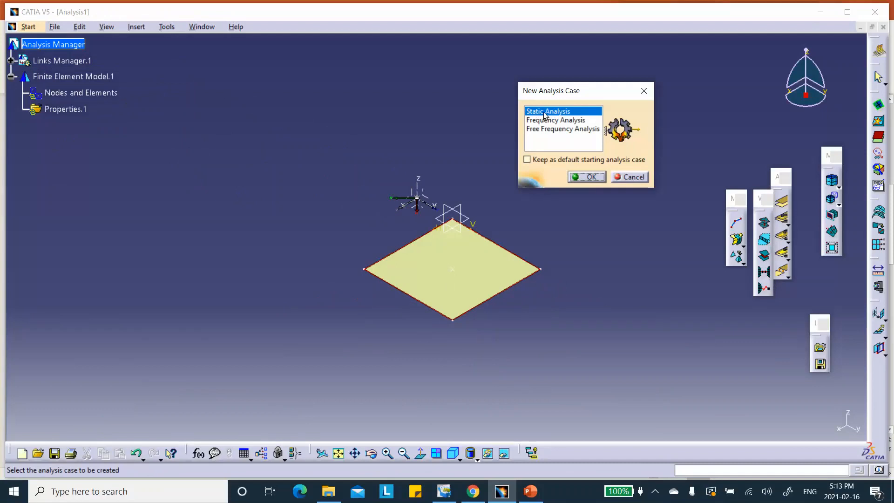
click(586, 177)
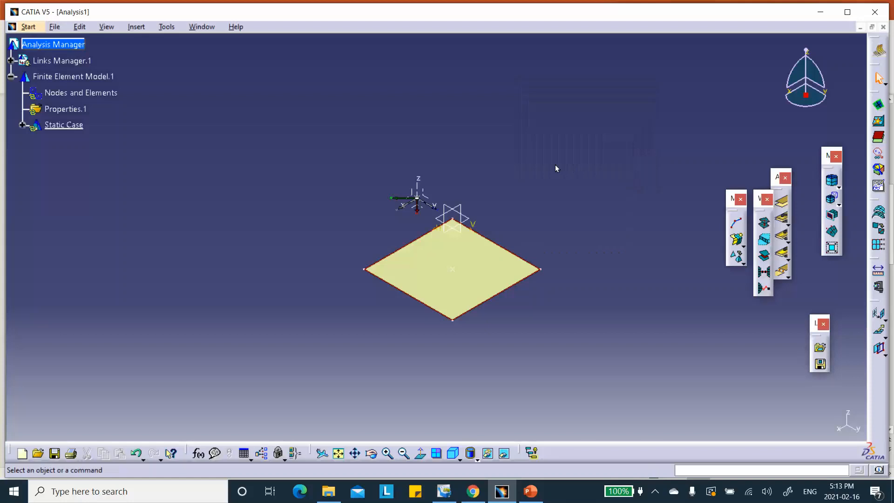
click(22, 125)
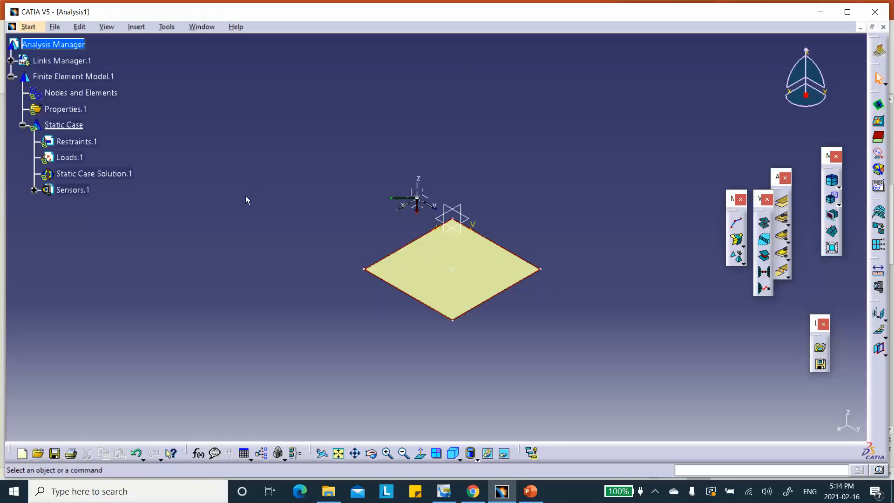
- Define an advanced surface mesh on the plate with parabolic elements and a mesh size of 10 cm
middle_drag(559, 113, 519, 65)
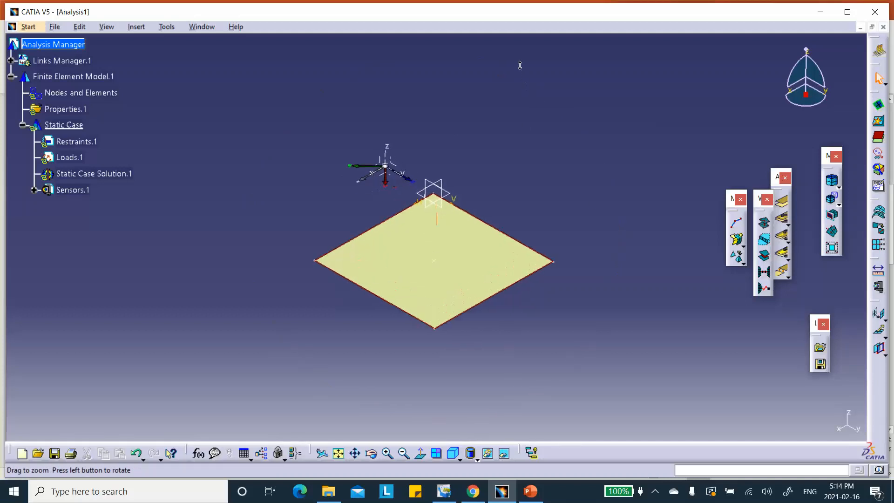
click(743, 246)
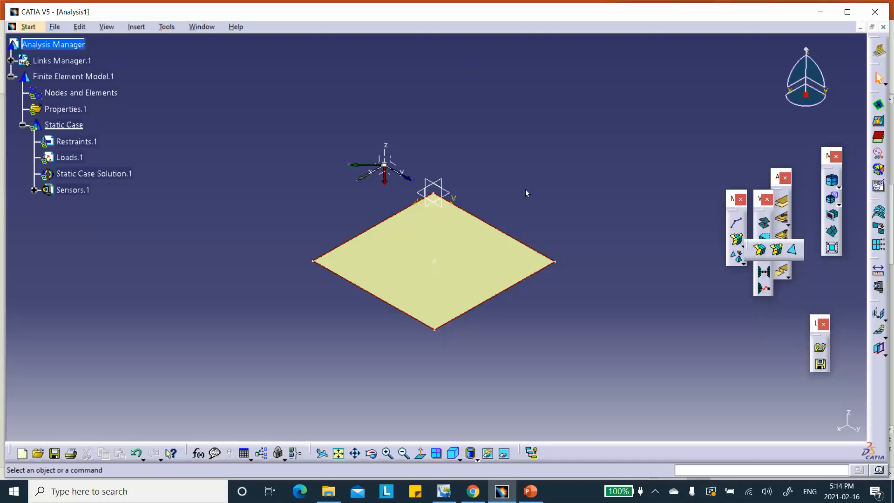
click(778, 250)
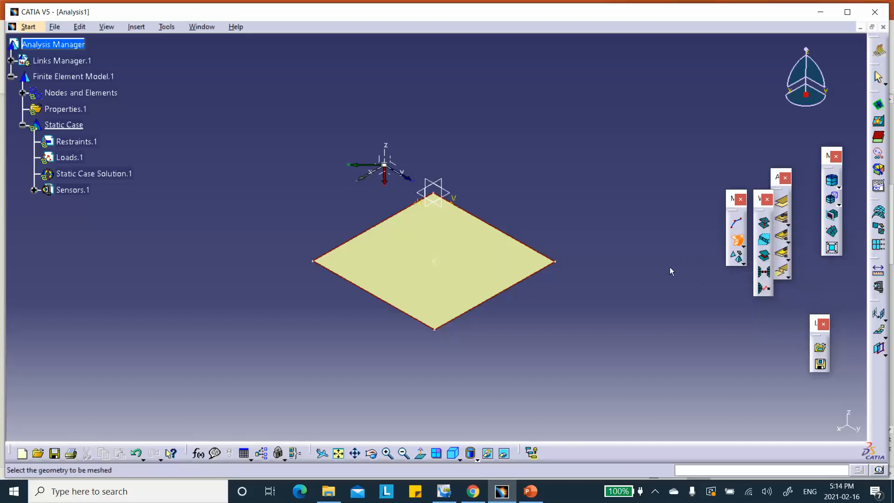
click(429, 243)
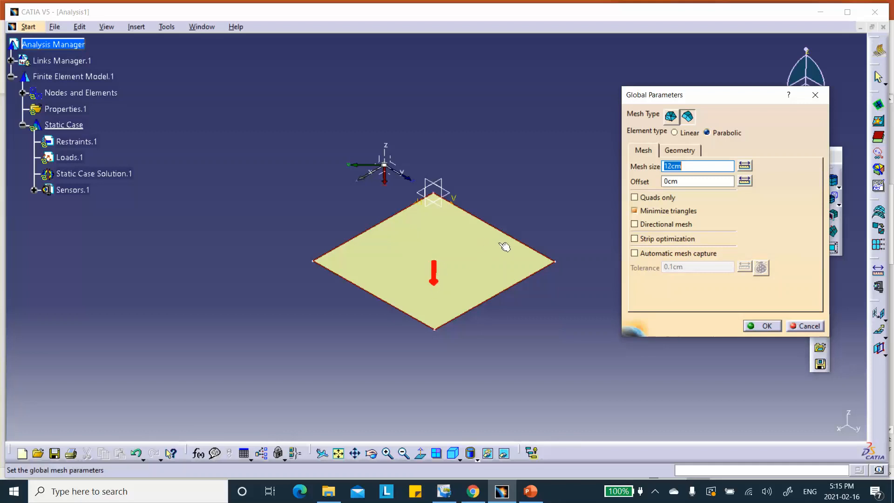
click(684, 167)
double_click(684, 166)
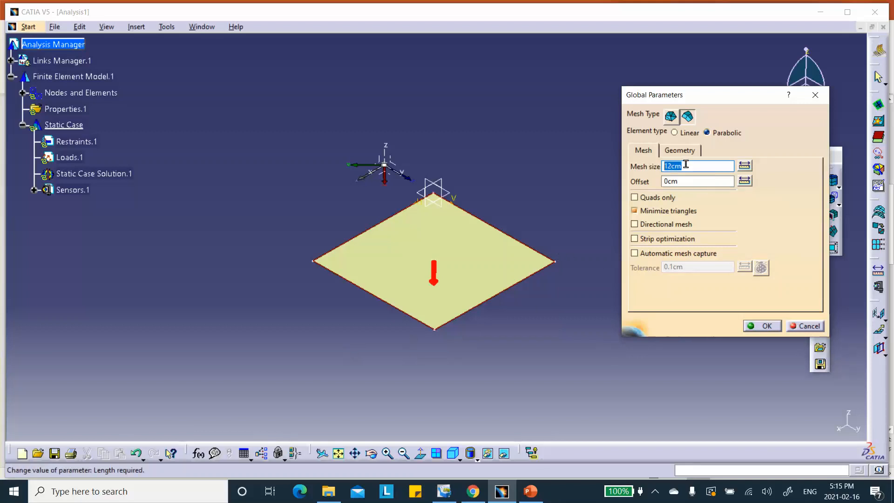
text(10)
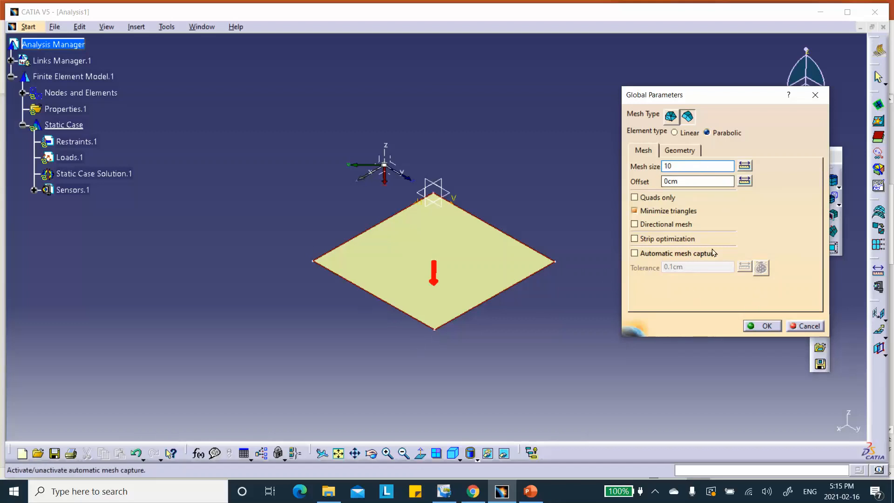
click(766, 326)
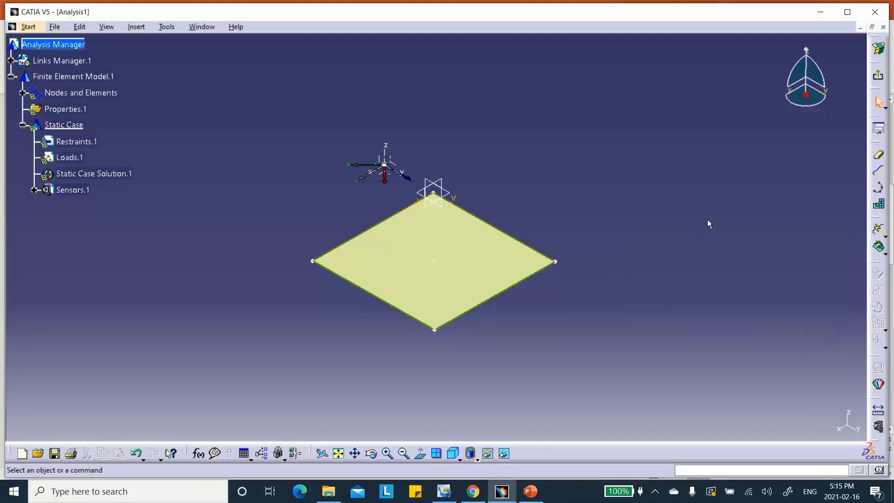
- Undock the toolbars for meshing the part, editing the mesh and adding constraints so they float in the work area
drag(873, 221, 715, 133)
drag(869, 213, 773, 229)
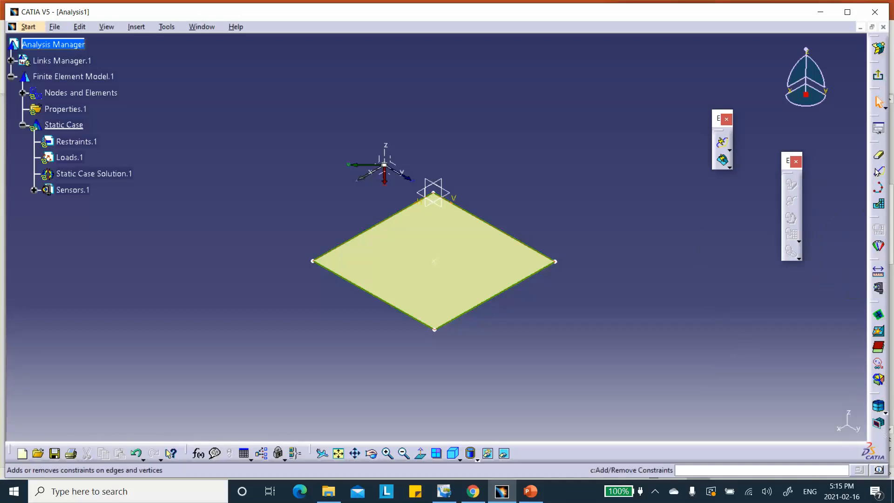
drag(875, 139, 833, 149)
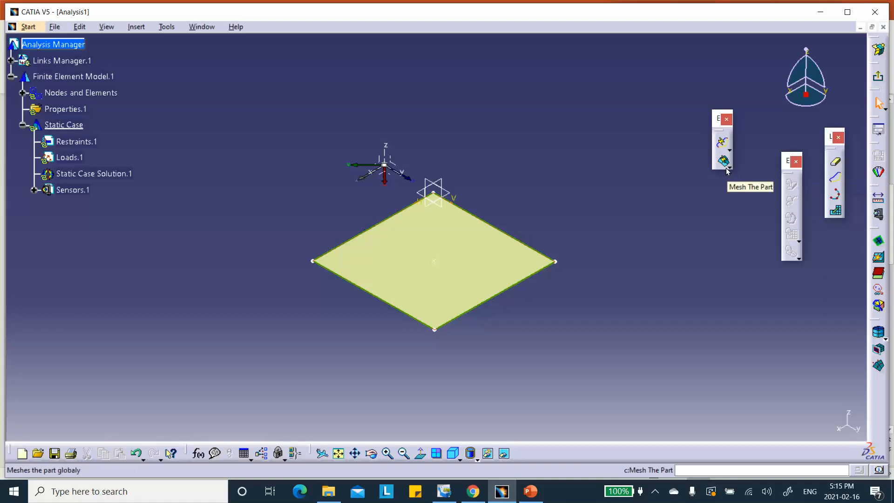
- Constrain the surface mesh to the plate's centre point, Point.2, and mesh the part
click(836, 182)
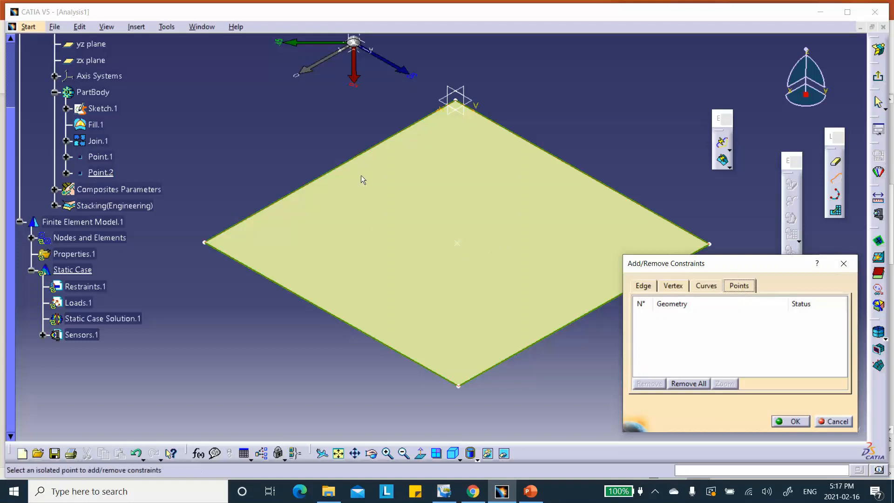
click(457, 244)
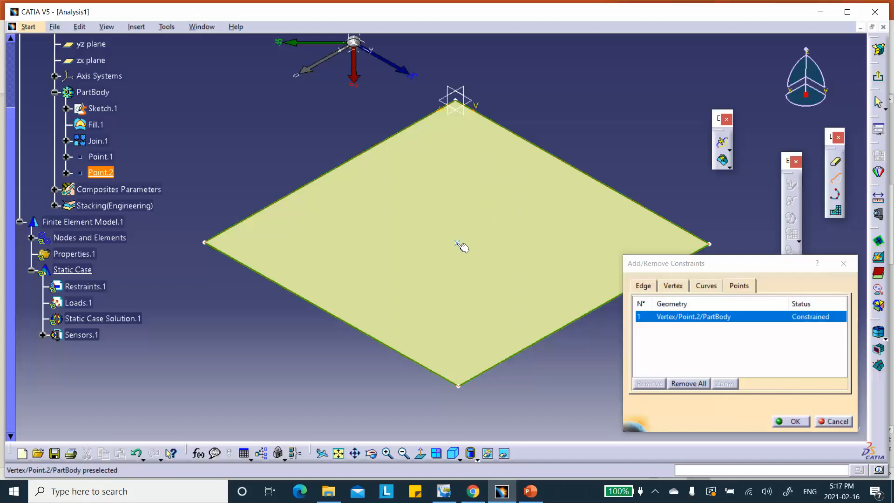
click(792, 421)
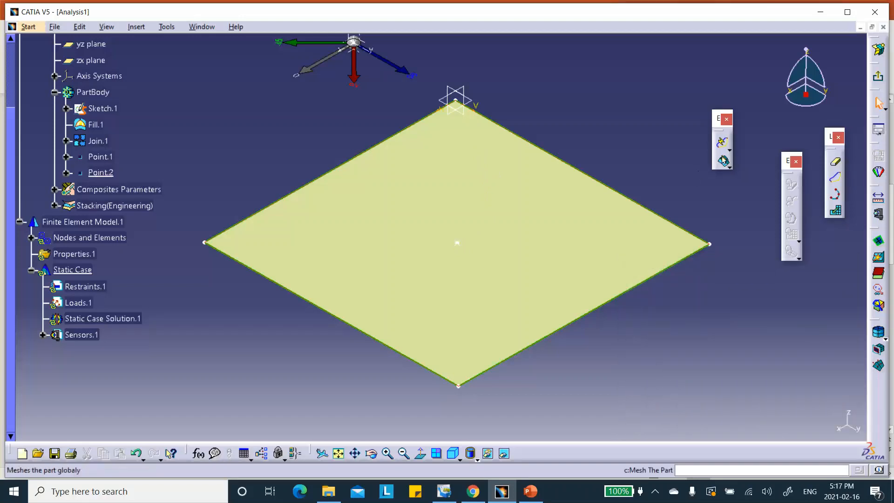
click(723, 161)
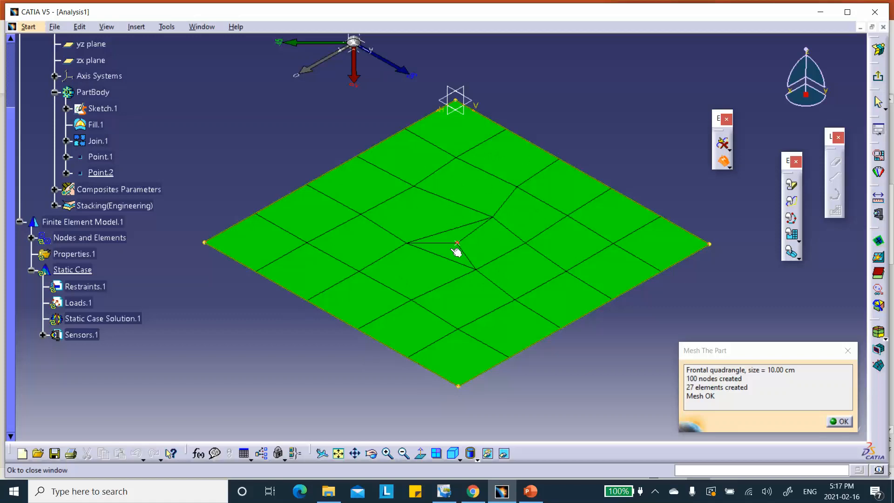
click(843, 422)
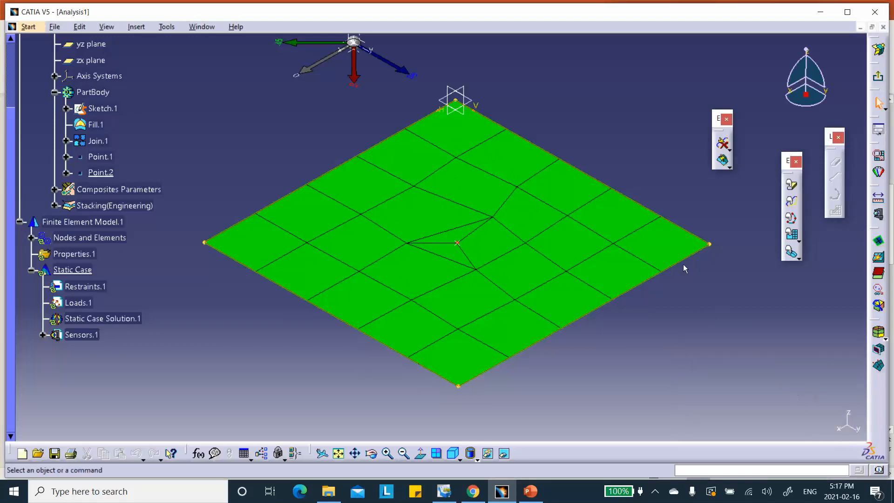
- Edit Advanced Surface Mesh.1 to use quads only, remesh the plate and exit the mesh editor
double_click(535, 218)
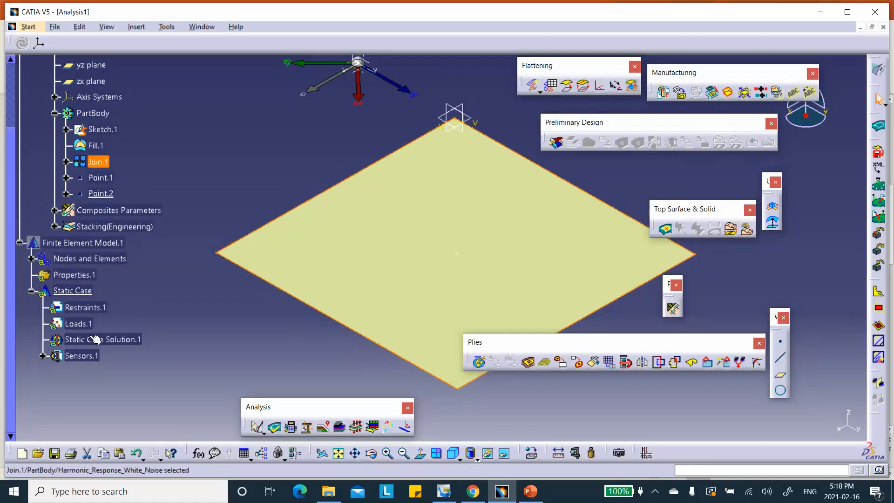
click(33, 260)
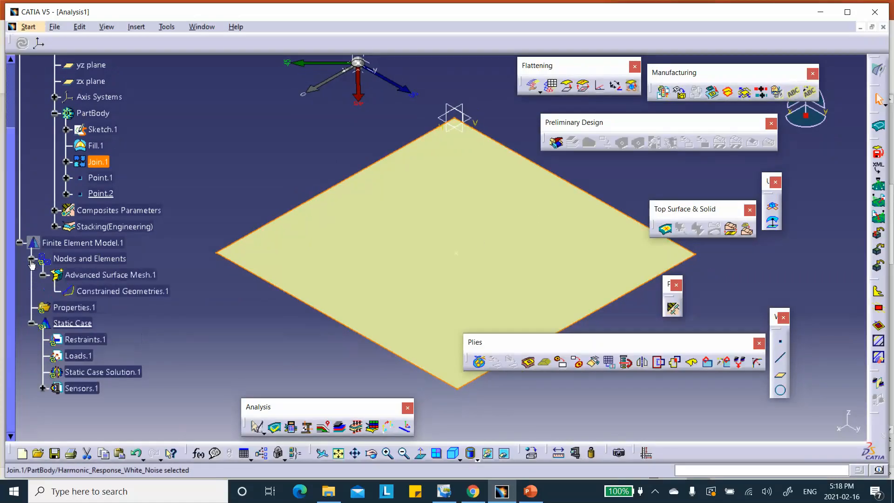
double_click(109, 275)
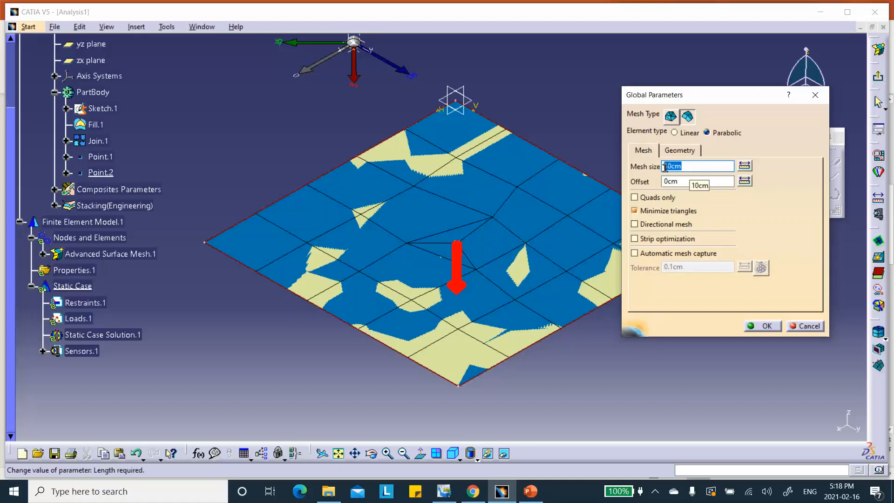
click(635, 198)
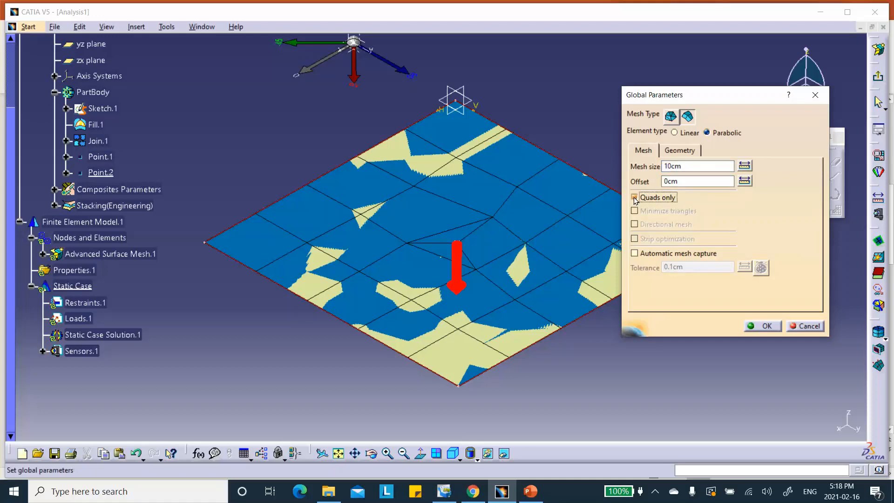
click(771, 326)
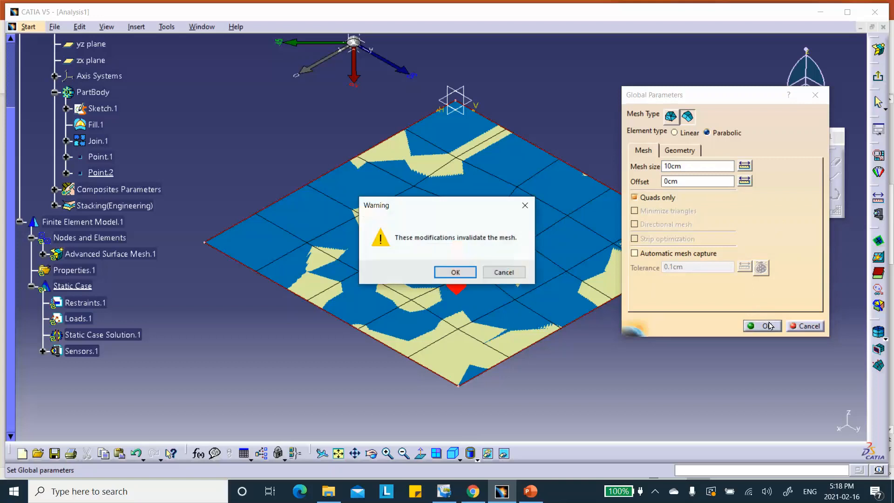
click(454, 272)
click(723, 161)
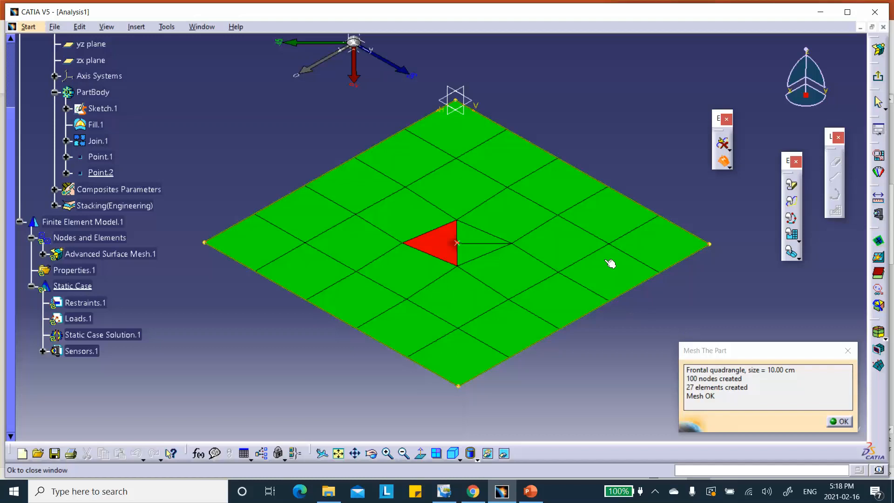
click(842, 422)
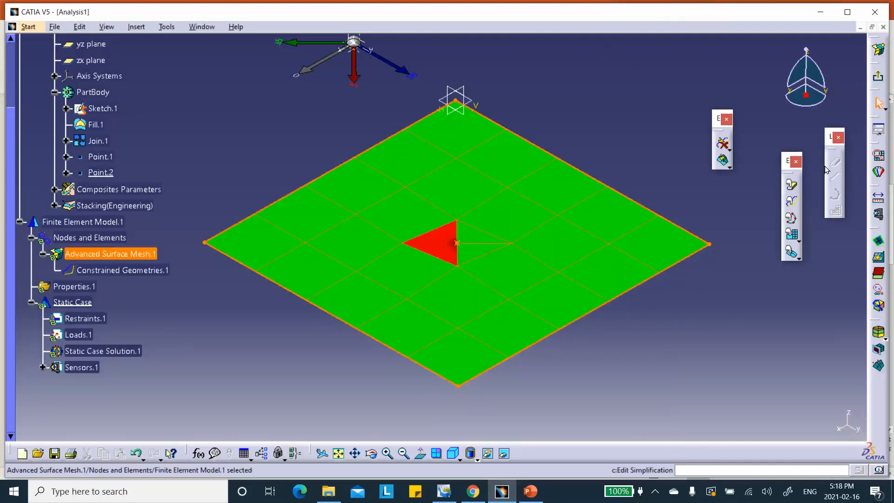
click(878, 76)
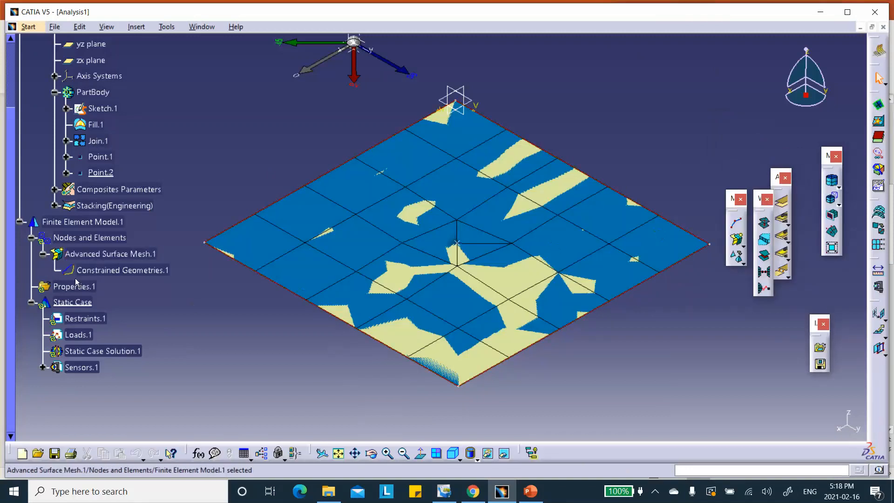
- Set the mesh size of Advanced Surface Mesh.1 to 5 cm, remesh the plate and exit the mesh editor
double_click(104, 254)
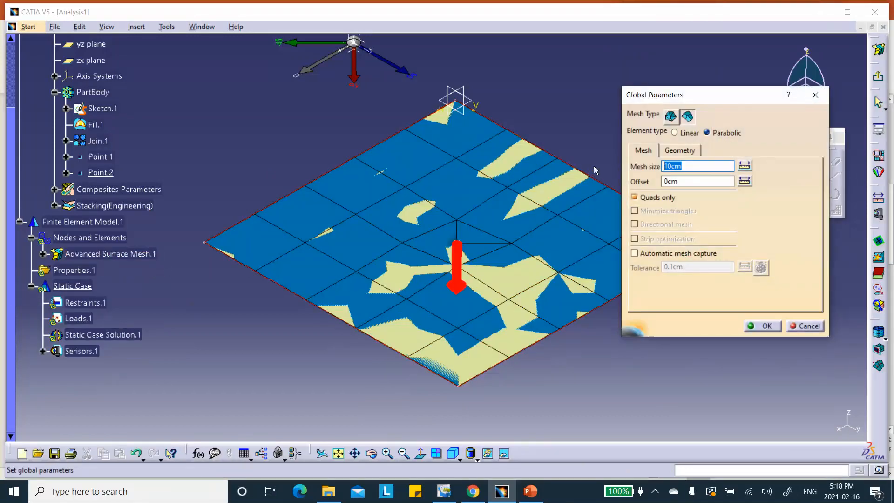
text(4)
click(766, 326)
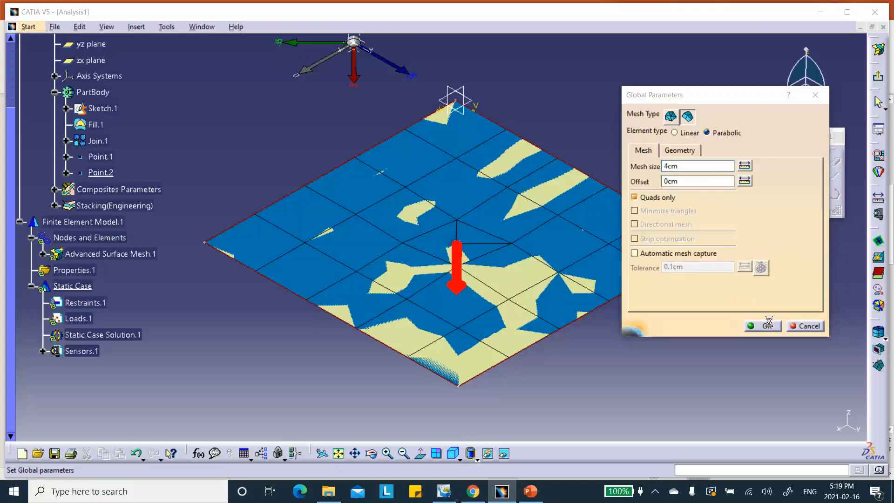
click(789, 246)
text(5)
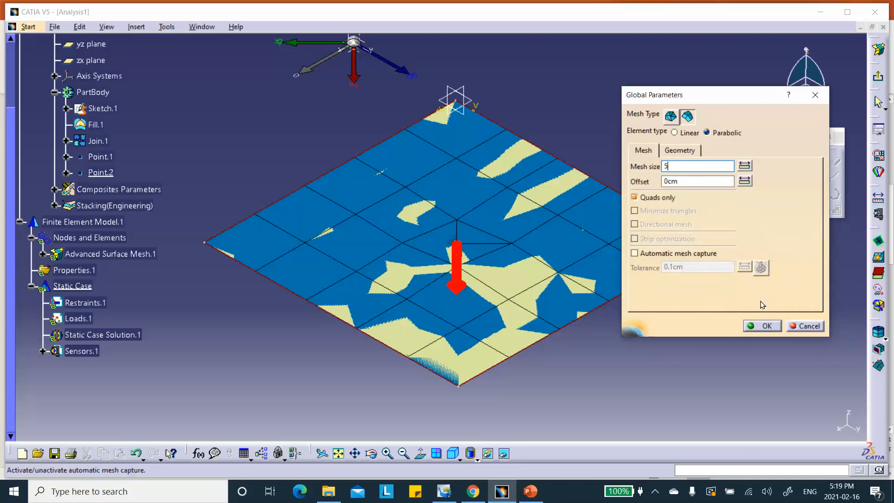
click(764, 325)
click(480, 272)
click(724, 162)
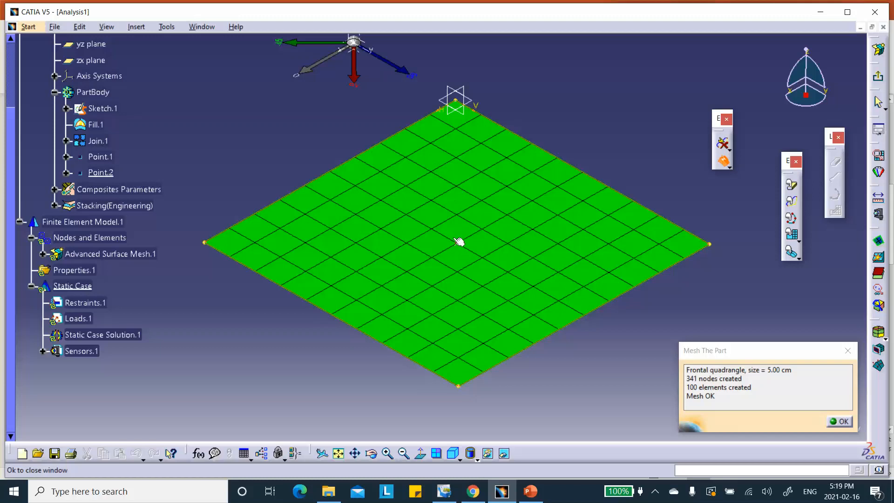
click(840, 421)
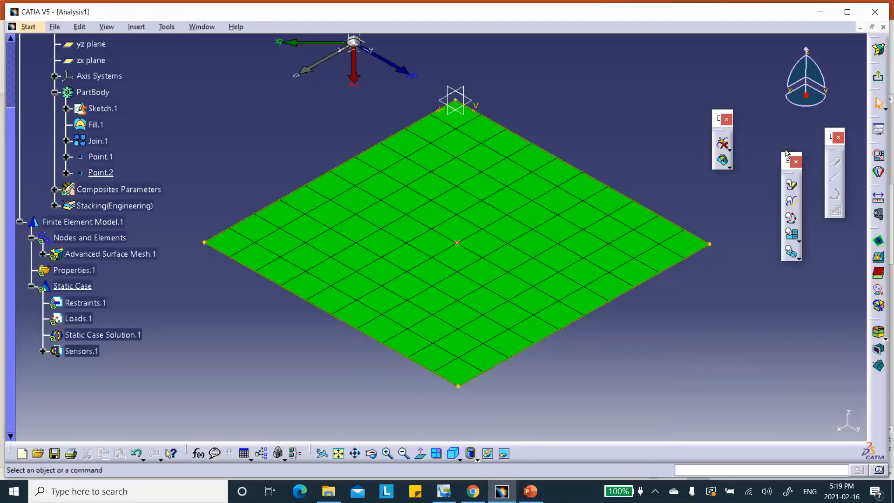
click(878, 76)
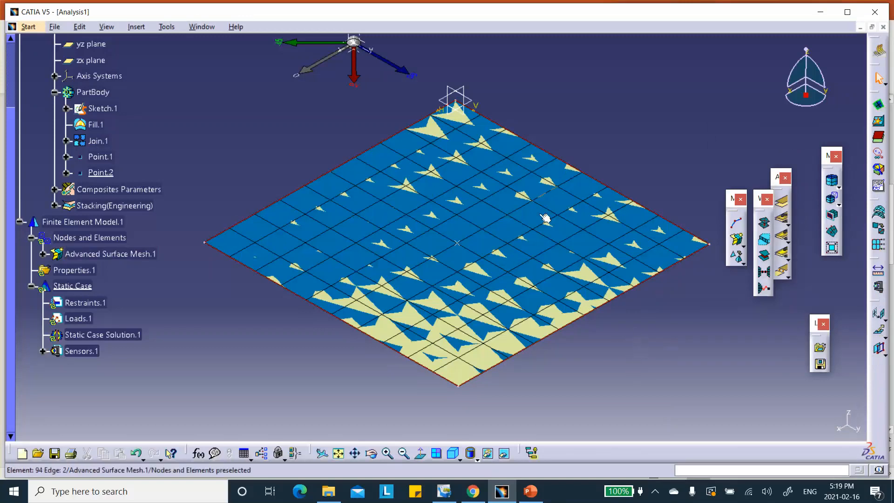
- Switch to Generative Structural Analysis and generate a mesh visualization from Nodes and Elements
click(27, 28)
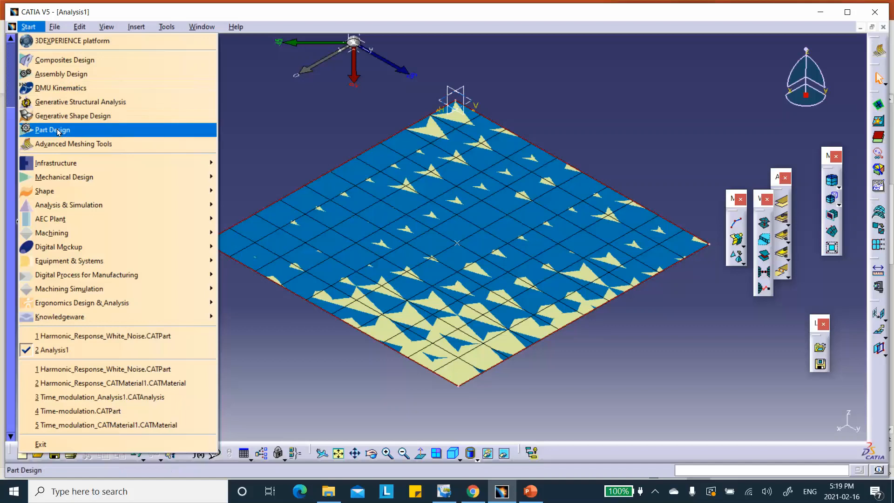
click(60, 109)
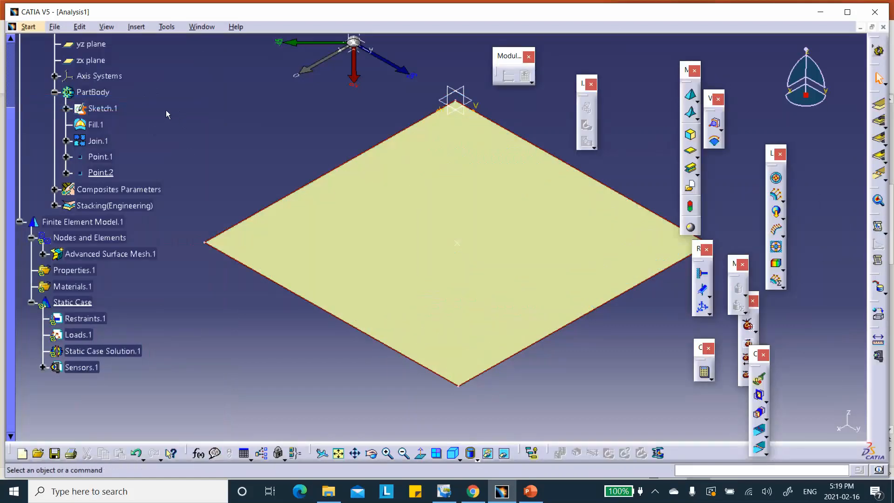
right_click(112, 238)
click(149, 408)
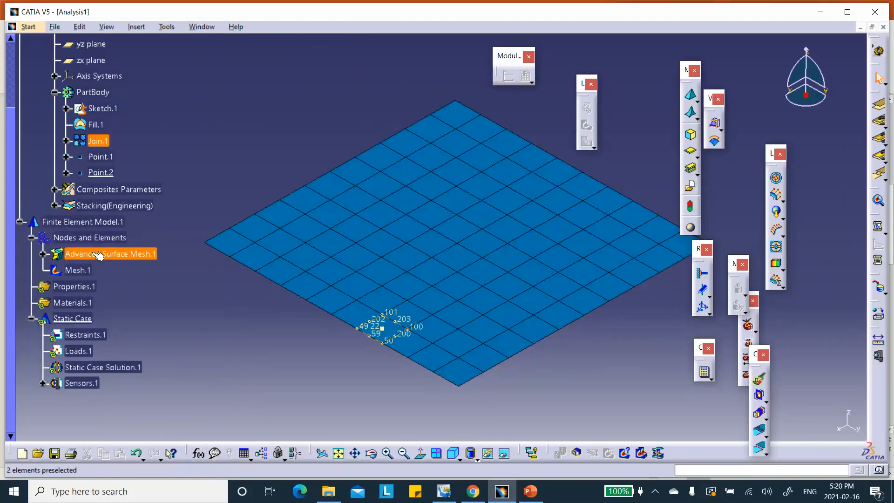
- Deactivate the Mesh.1 image and hide Sketch.1 and Stacking(Engineering)
right_click(82, 270)
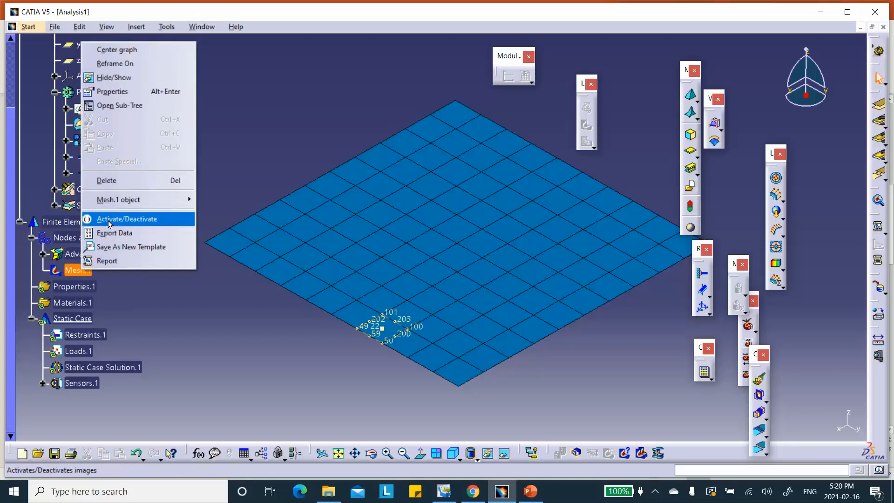
click(109, 219)
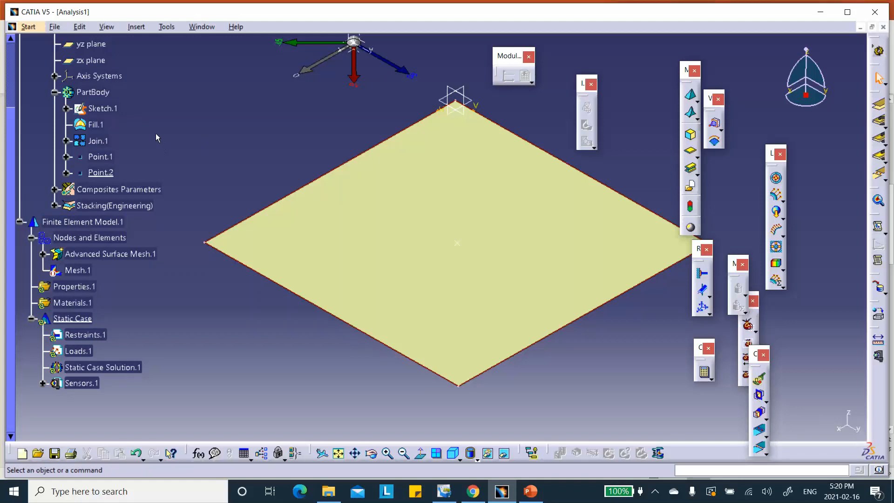
scroll(155, 134, down, 1)
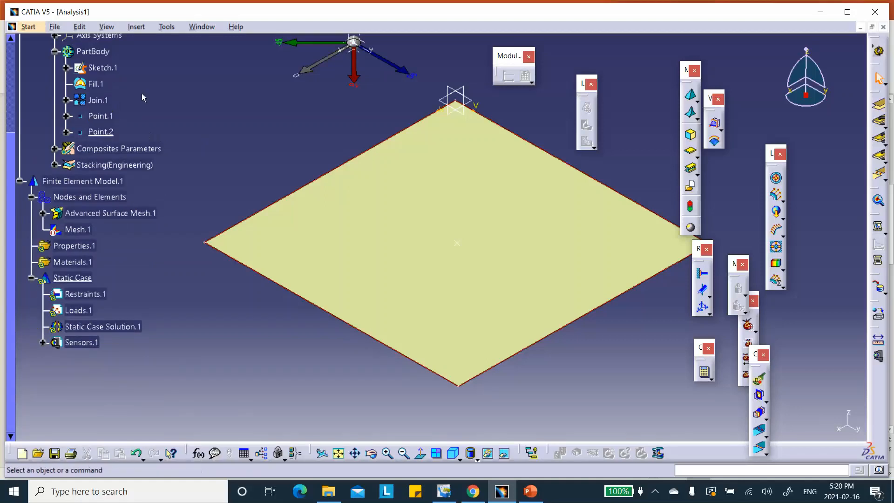
right_click(109, 71)
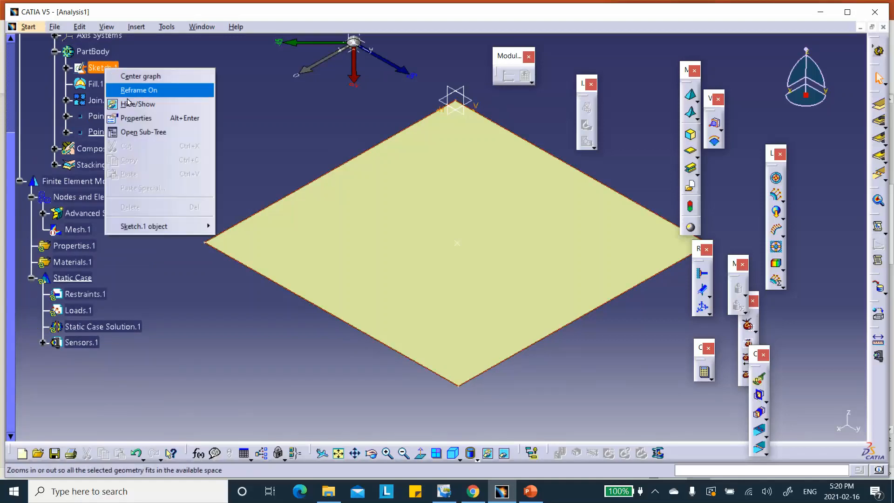
click(138, 106)
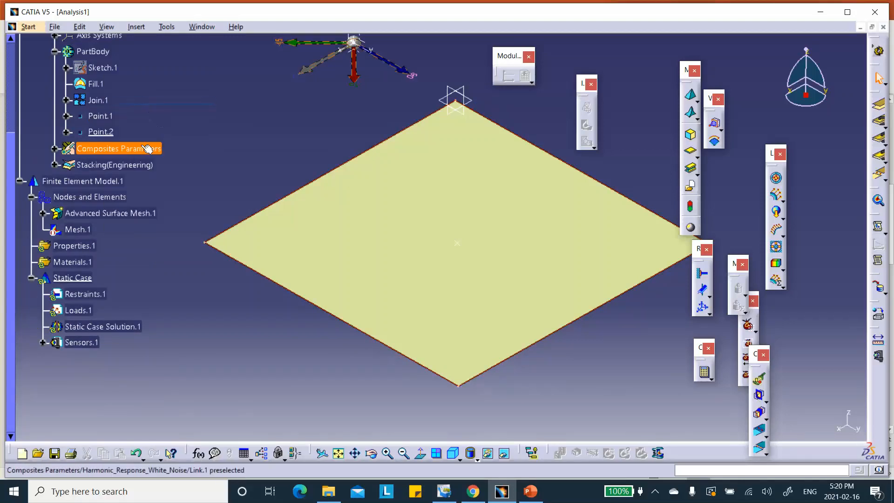
right_click(127, 166)
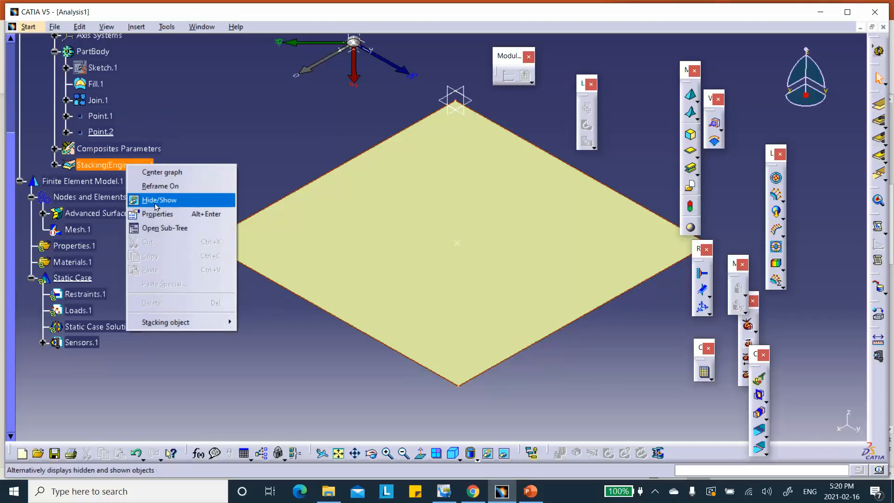
click(155, 201)
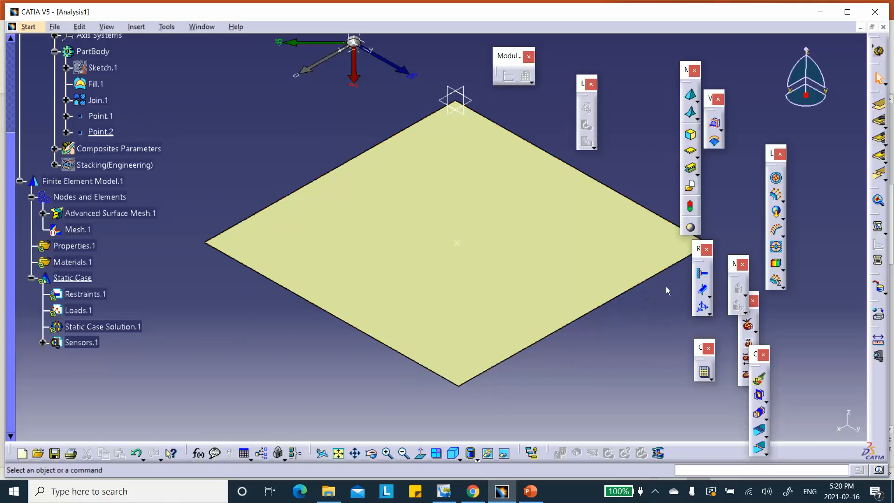
- Apply a clamp restraint to all four edges of the plate
click(704, 276)
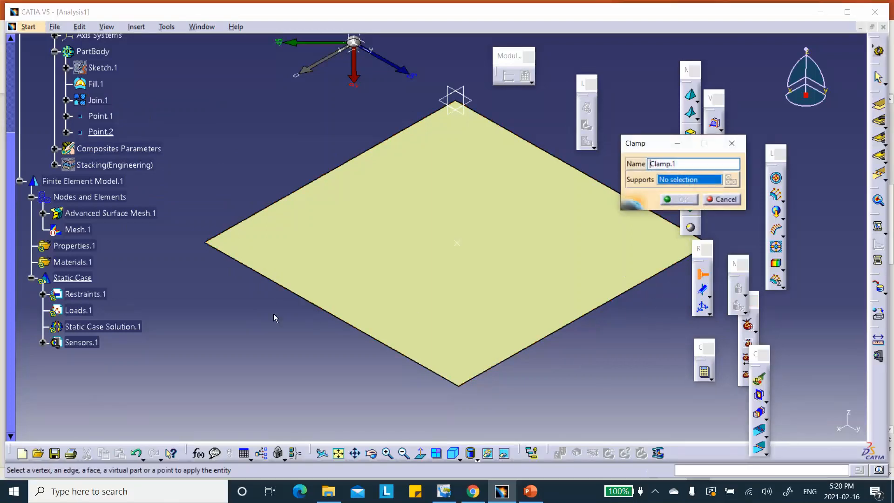
click(320, 304)
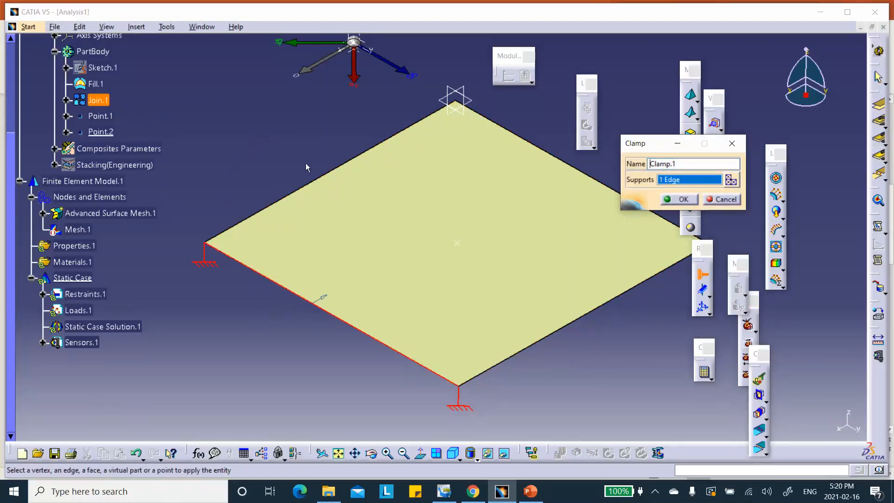
click(320, 184)
click(532, 143)
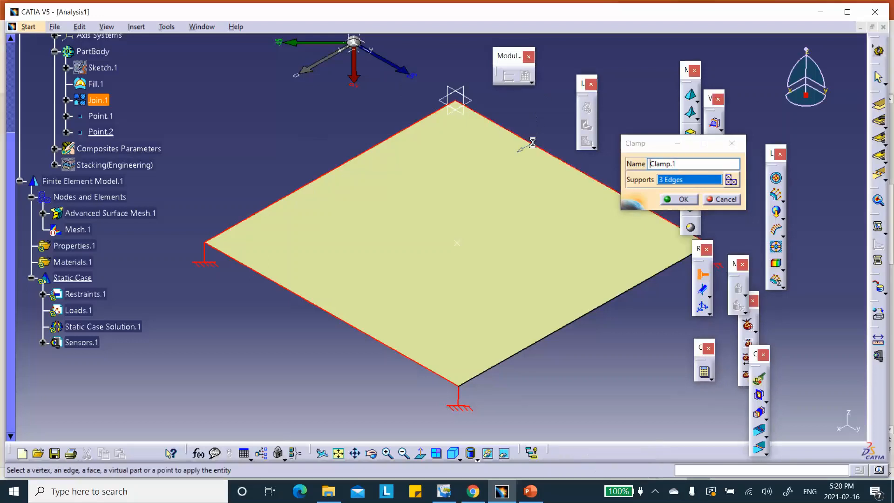
click(588, 312)
click(683, 199)
middle_drag(516, 169, 493, 193)
scroll(507, 199, up, 1)
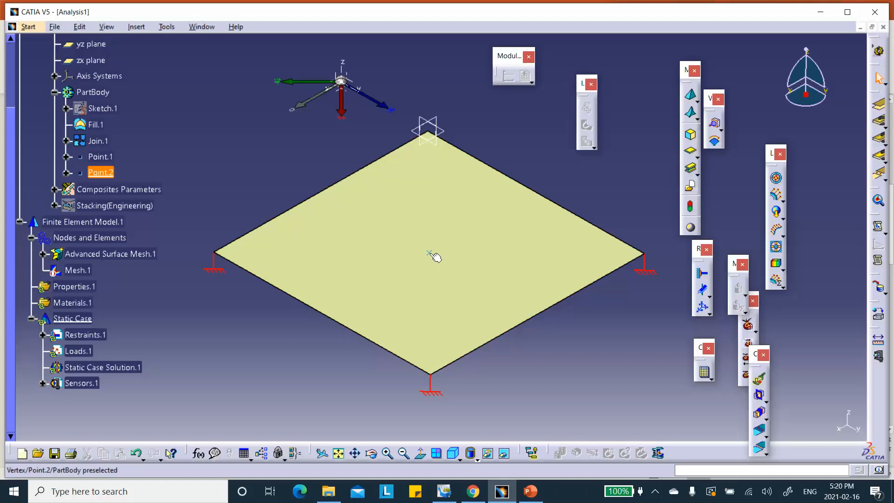
- Switch to PowerPoint, review the slides with the material data and the harmonic load definition, and return to CATIA
click(531, 491)
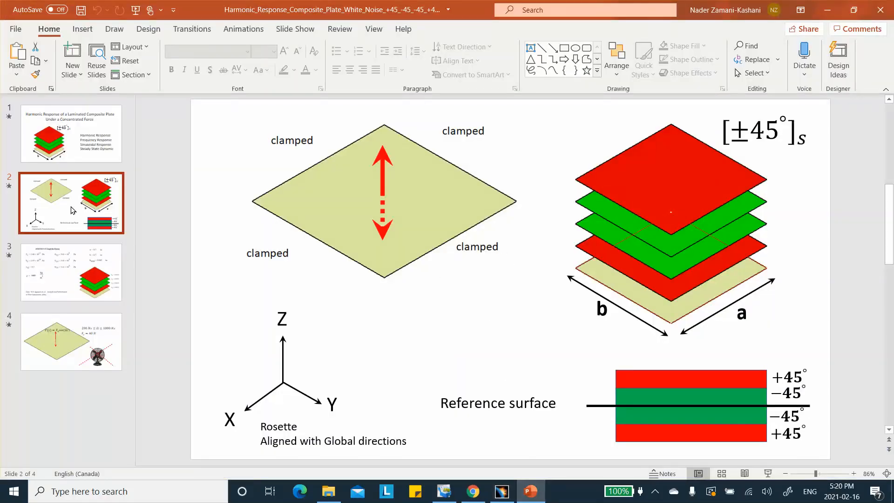
click(79, 267)
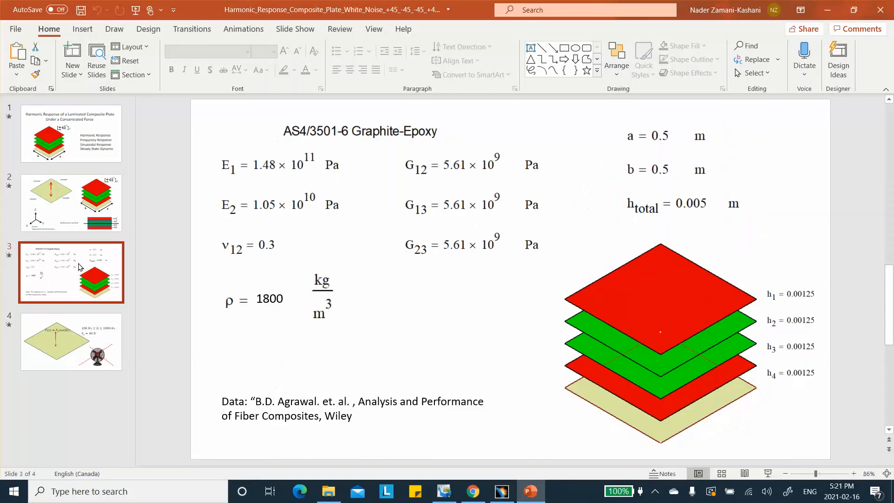
click(95, 352)
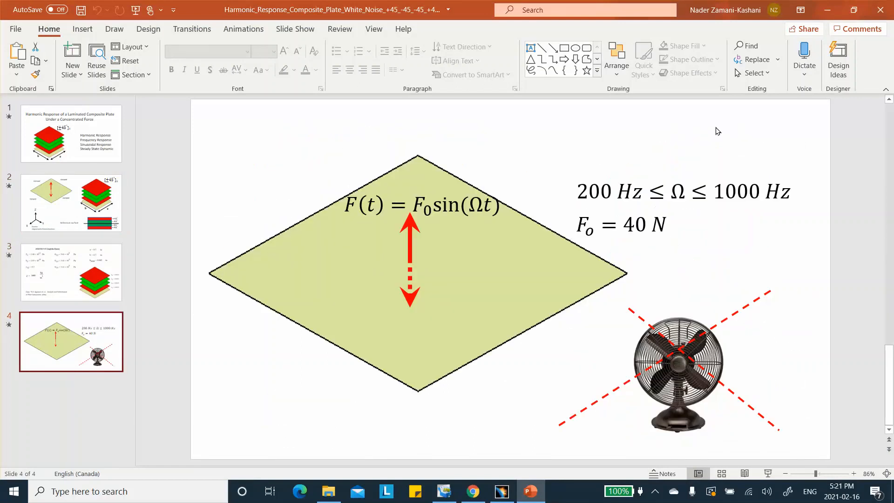
click(828, 10)
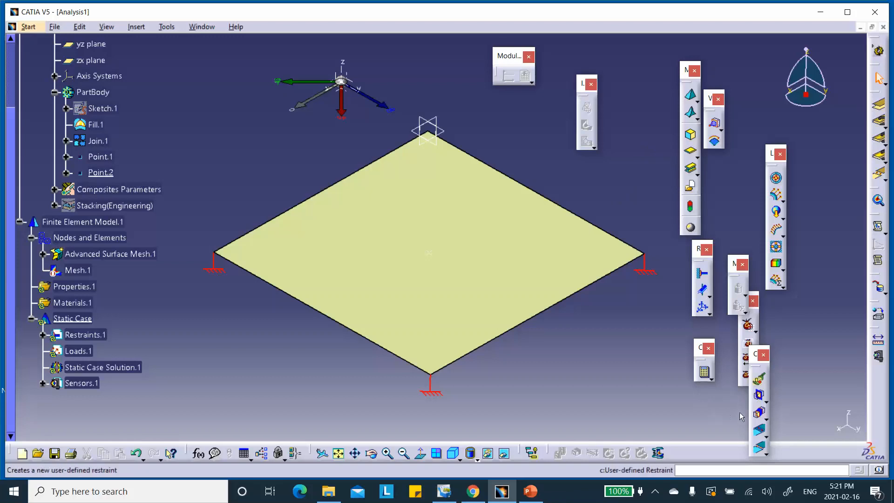
- Apply a distributed force of -40 N in the global Z direction at Point.2 in the plate's centre
click(777, 196)
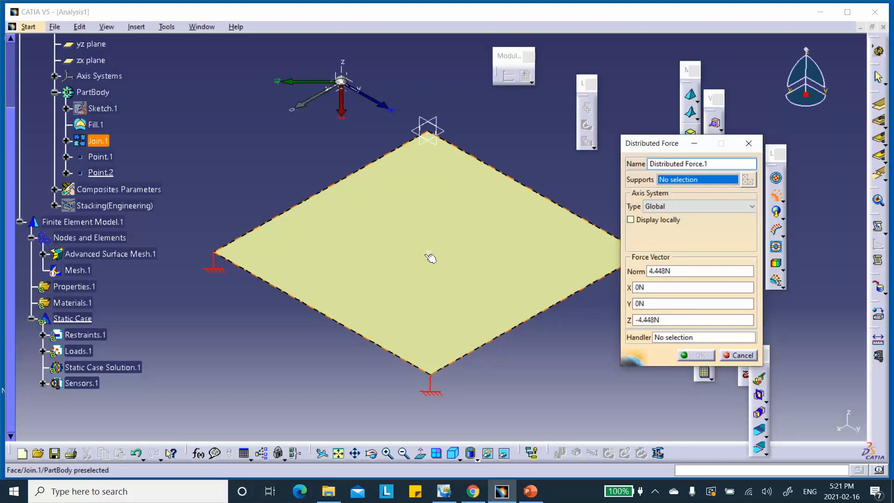
click(429, 253)
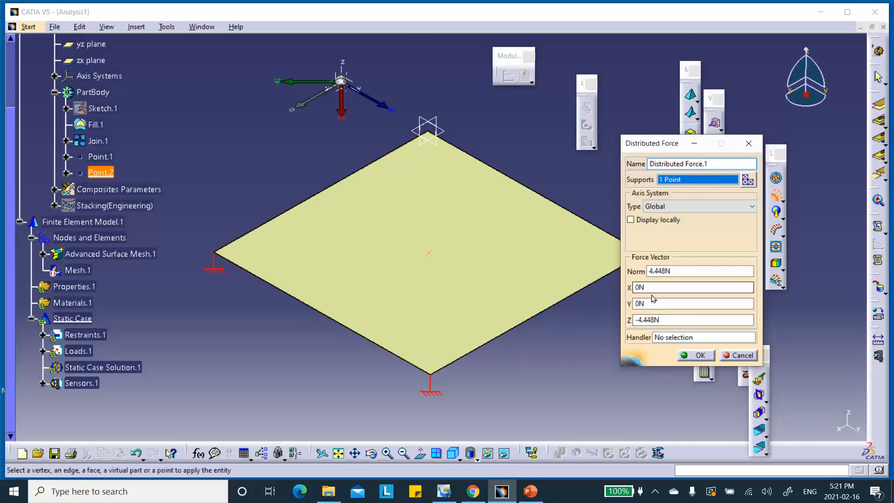
double_click(652, 319)
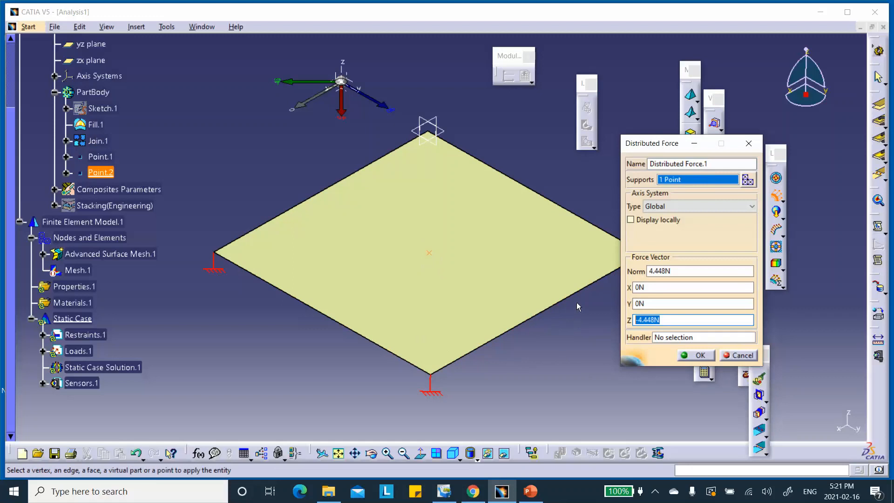
text(-40)
click(696, 355)
- Check the force arrow's direction from the side and hide the composites rosette, Rosette.1
middle_drag(543, 348, 436, 223)
middle_drag(183, 179, 330, 165)
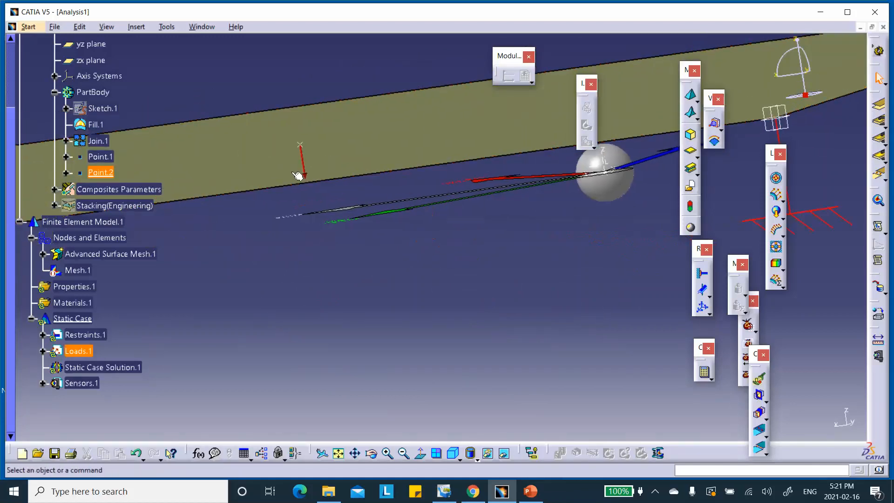
right_click(611, 188)
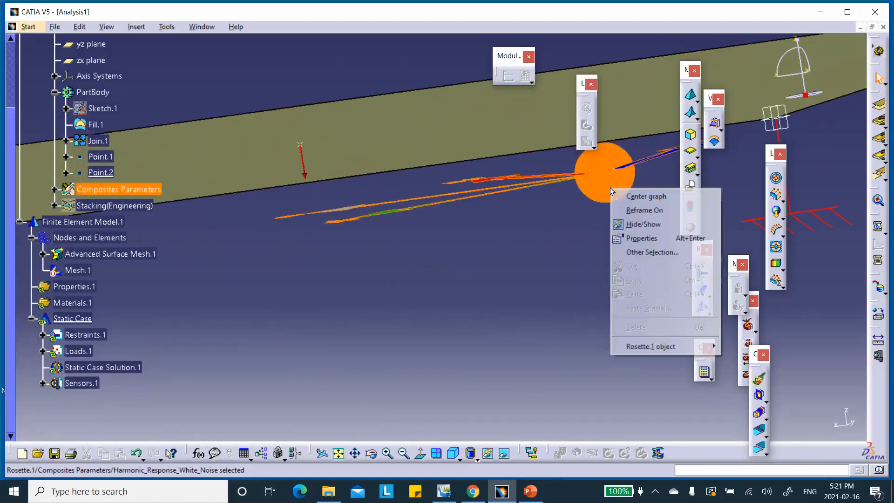
click(643, 225)
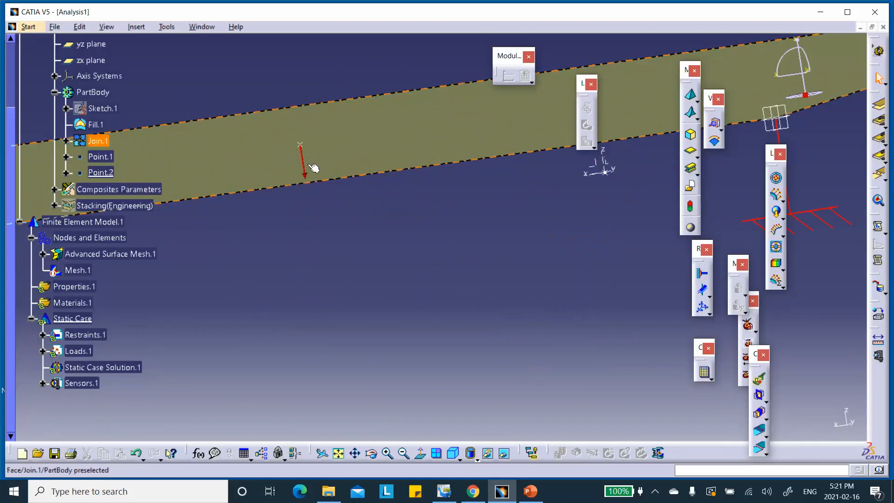
middle_drag(309, 167, 475, 296)
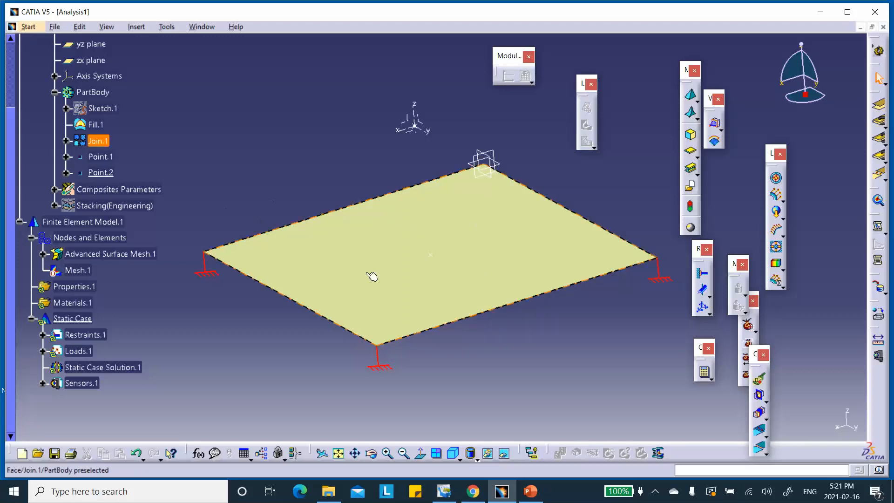
click(98, 140)
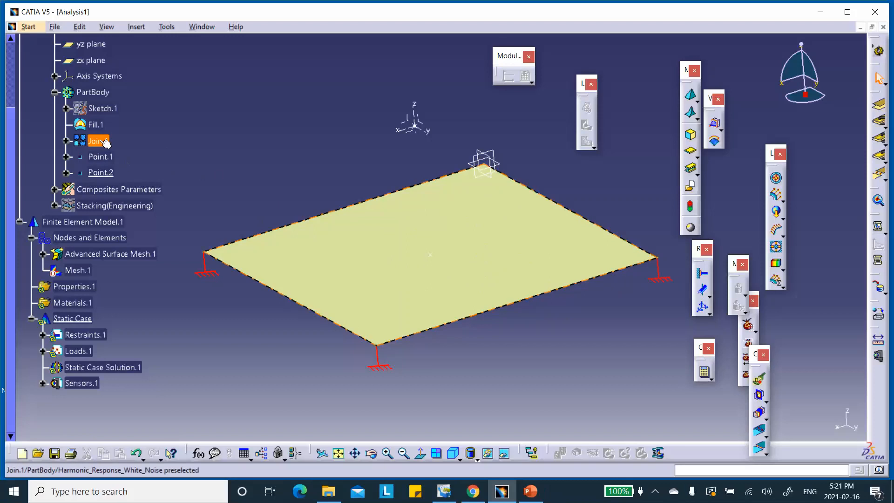
middle_drag(423, 299, 420, 271)
click(253, 205)
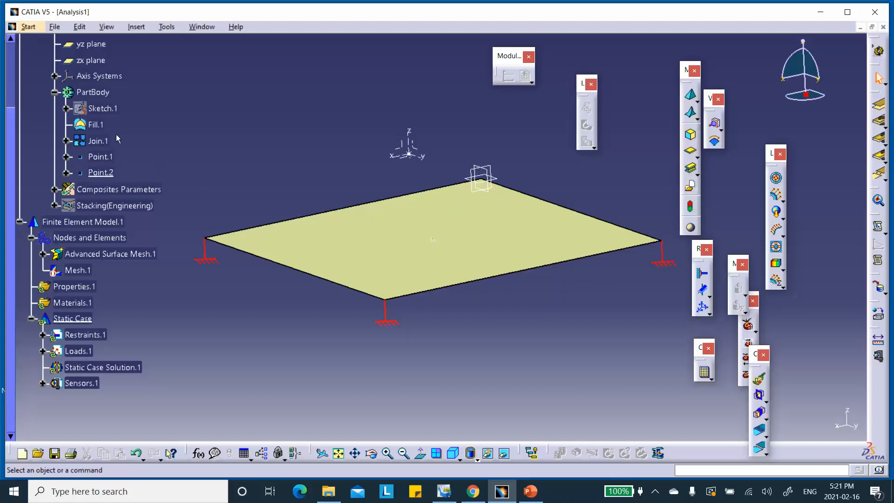
click(99, 141)
middle_drag(433, 227, 488, 237)
middle_drag(272, 160, 260, 180)
middle_drag(604, 291, 603, 290)
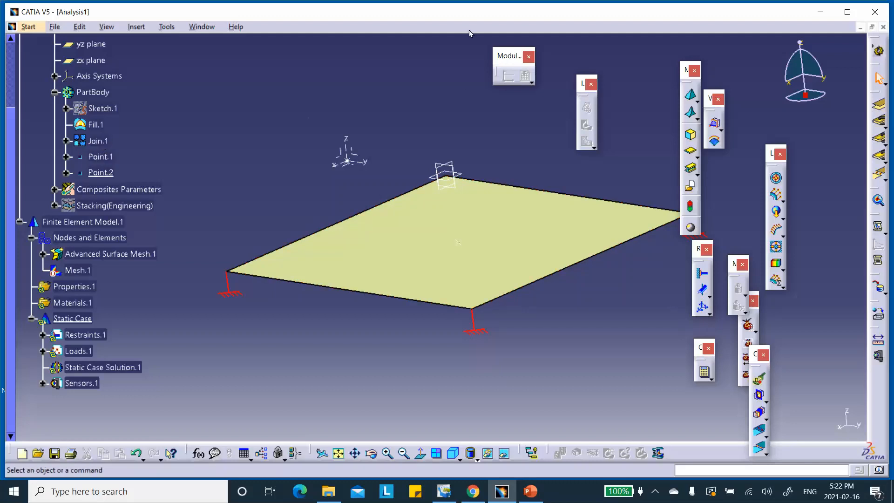
middle_drag(535, 158, 552, 239)
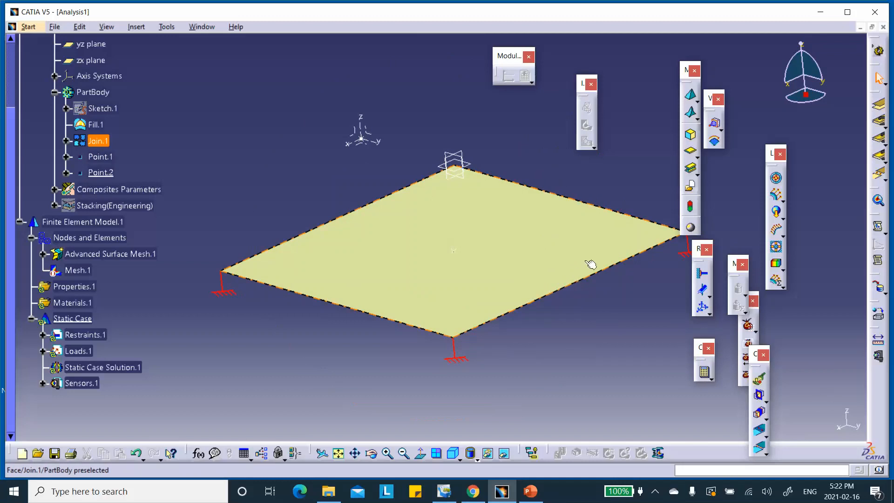
- Add an imported composite property to the plate face, analysed by ply, with Plies Group.1 as the ply selection
click(698, 156)
click(731, 162)
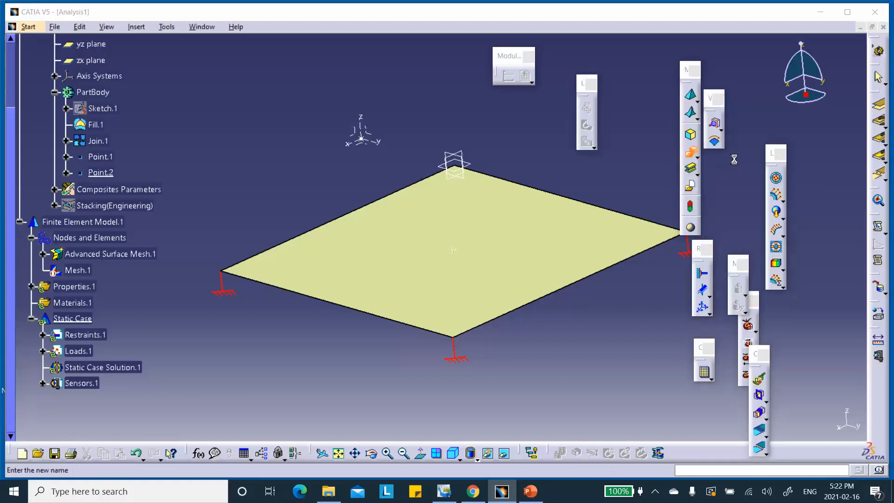
click(385, 250)
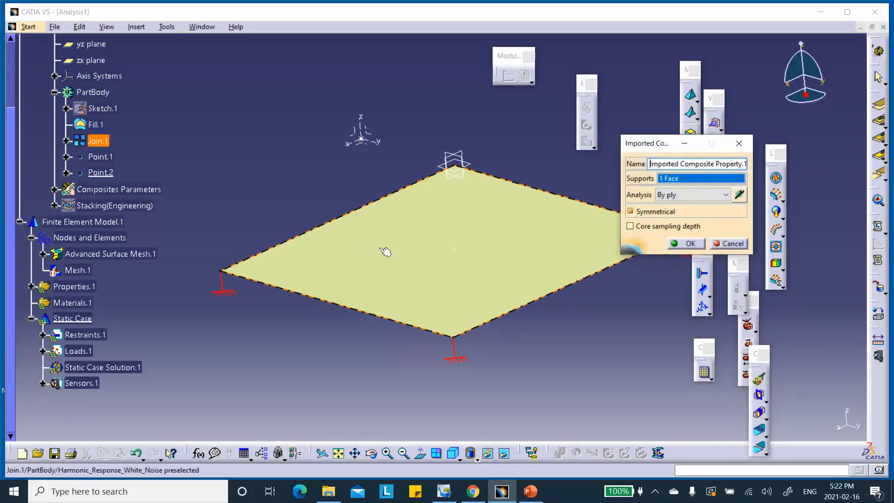
click(740, 195)
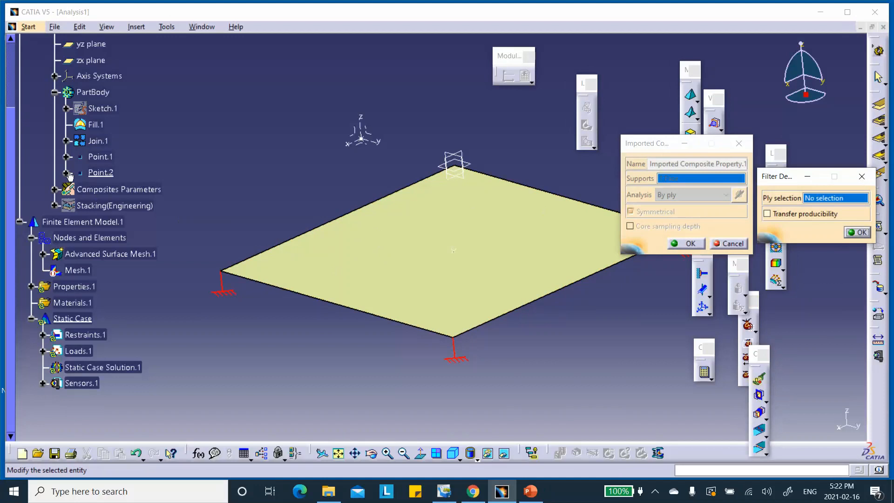
click(55, 206)
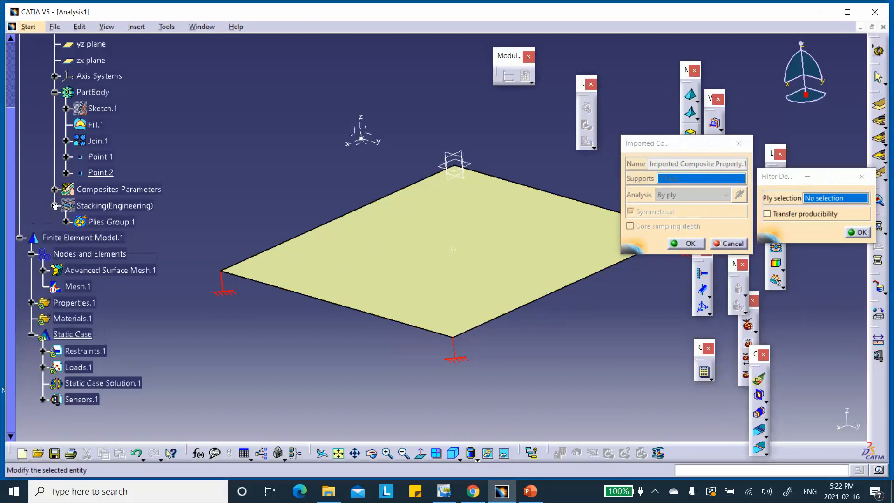
click(108, 222)
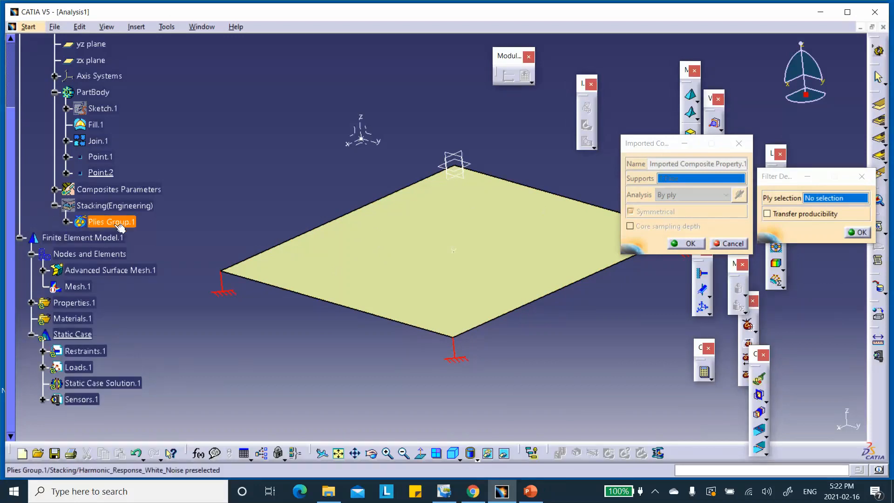
click(853, 235)
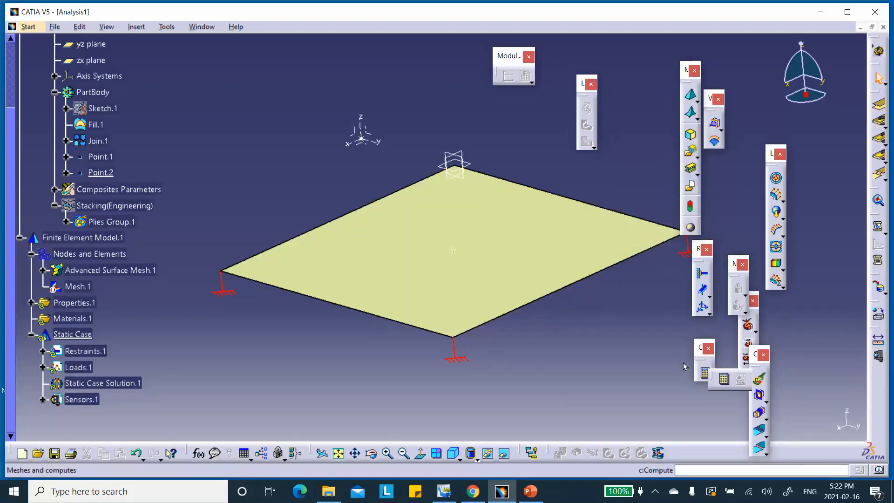
- Compute the whole static analysis and accept the resource estimation
click(713, 369)
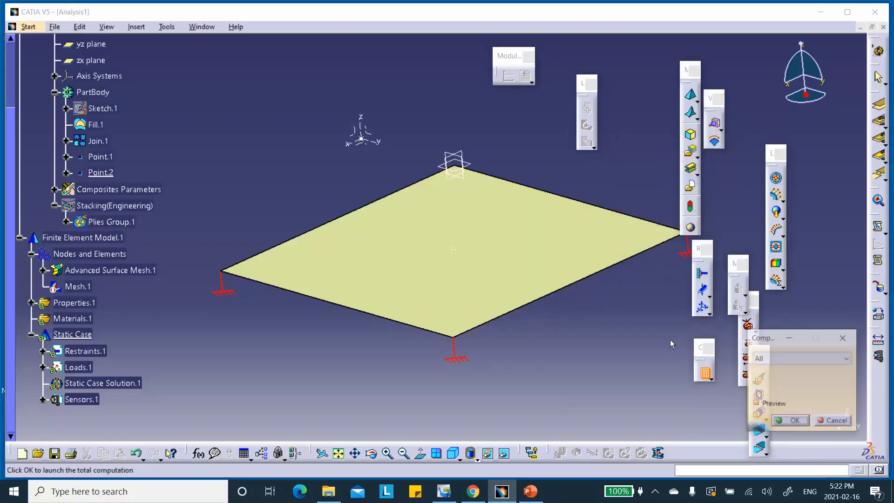
click(794, 422)
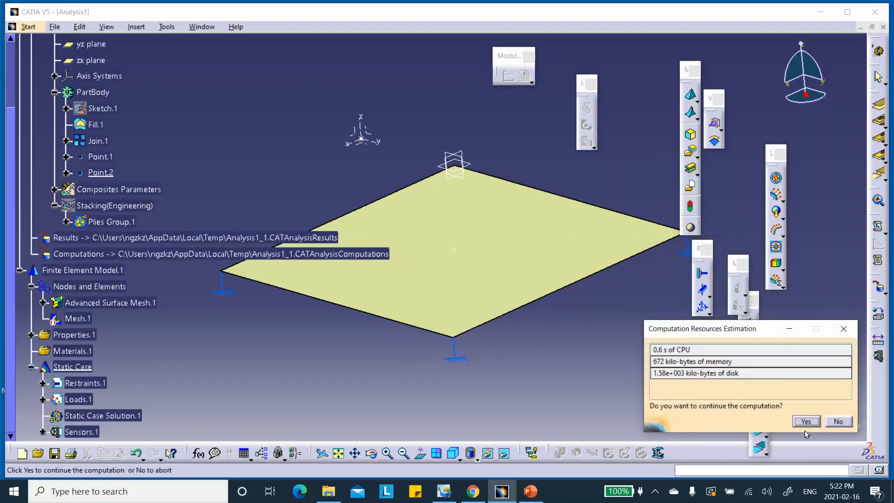
click(814, 424)
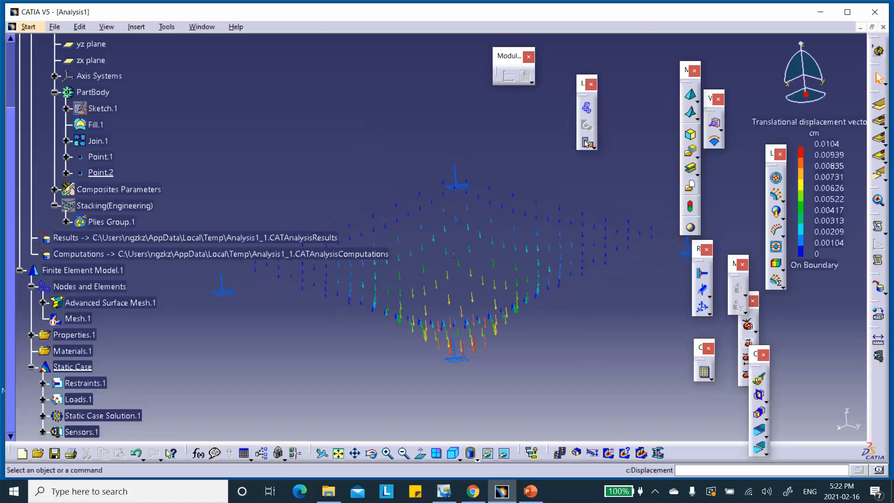
- Generate the static displacement image, change its type to Average iso and shade the model with material for filled contours
click(587, 141)
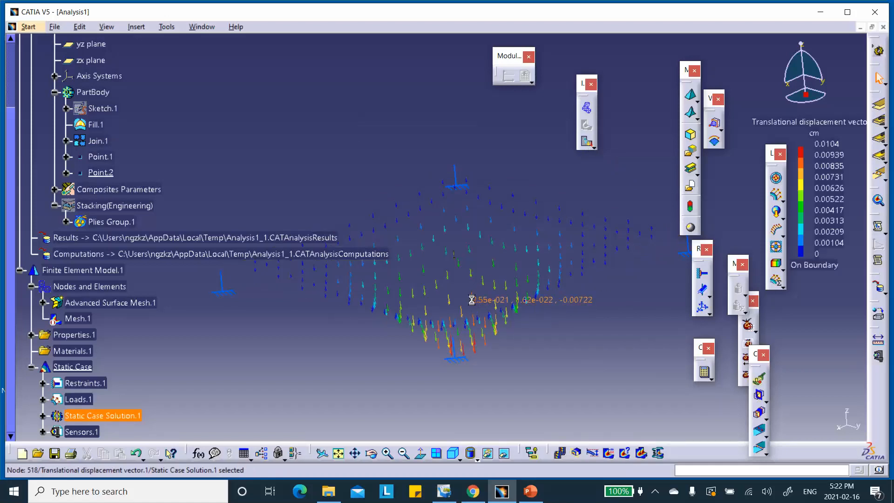
double_click(475, 303)
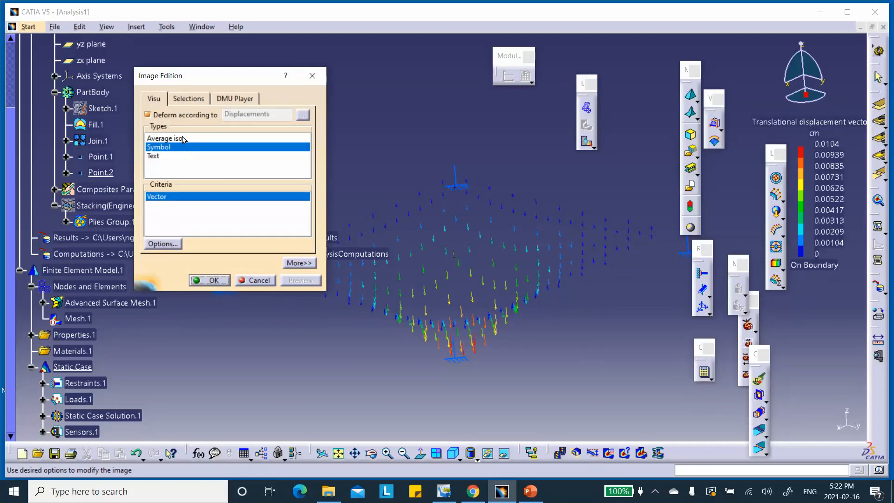
click(183, 139)
click(205, 281)
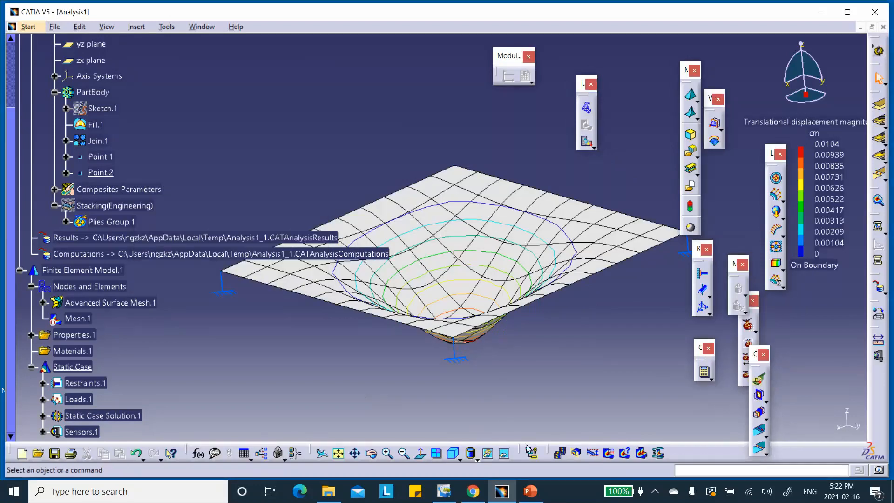
click(480, 459)
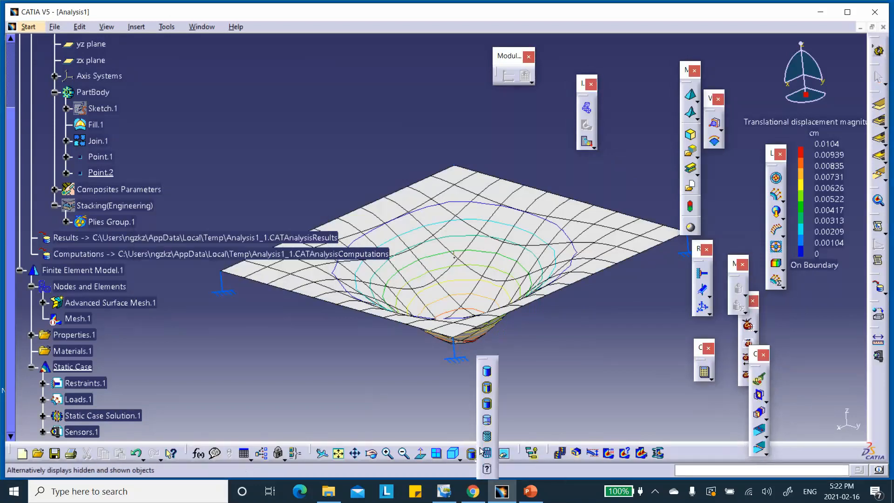
click(489, 437)
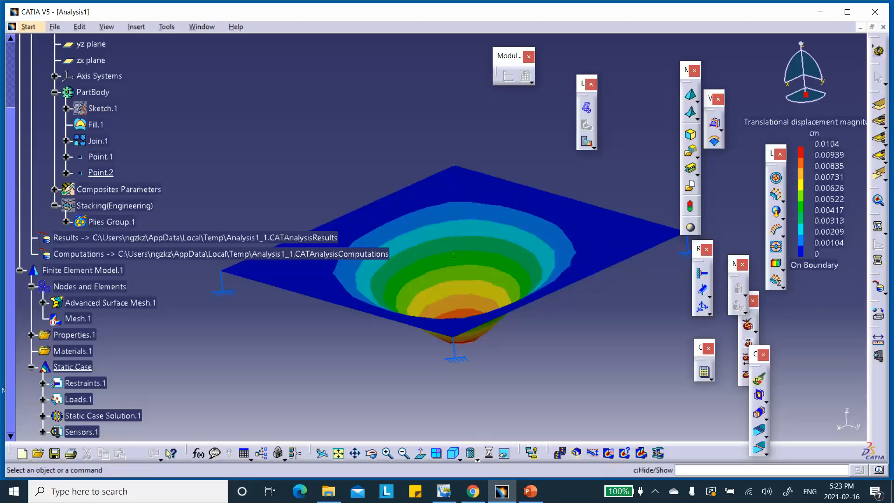
mouse_move(456, 358)
middle_down()
mouse_move(417, 268)
mouse_move(438, 349)
middle_up()
- Deactivate the translational displacement magnitude image under Static Case Solution.1
scroll(282, 334, down, 5)
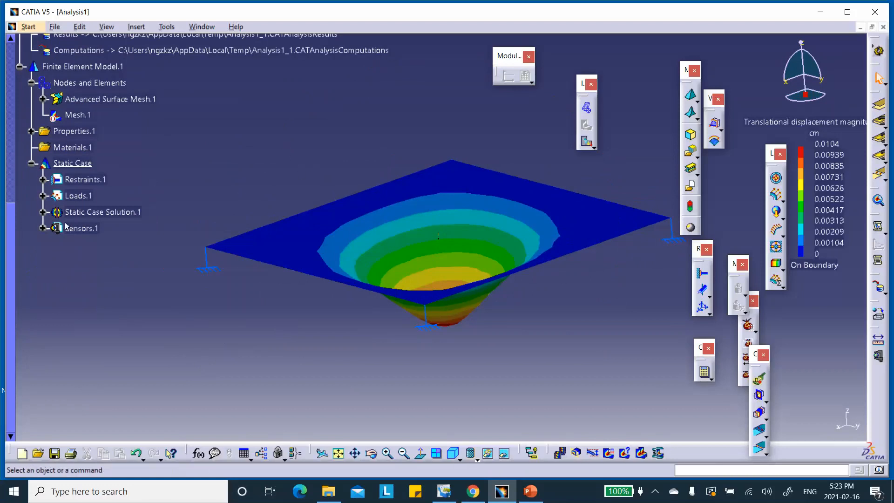
click(43, 212)
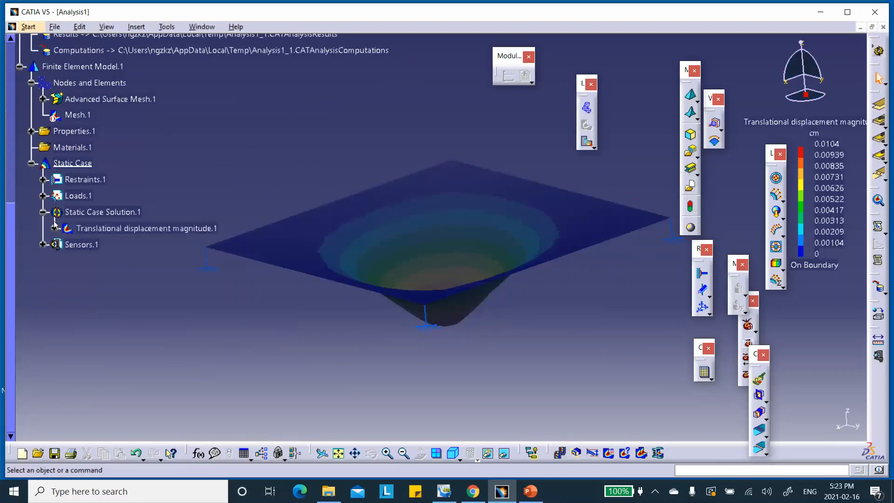
click(103, 228)
right_click(104, 229)
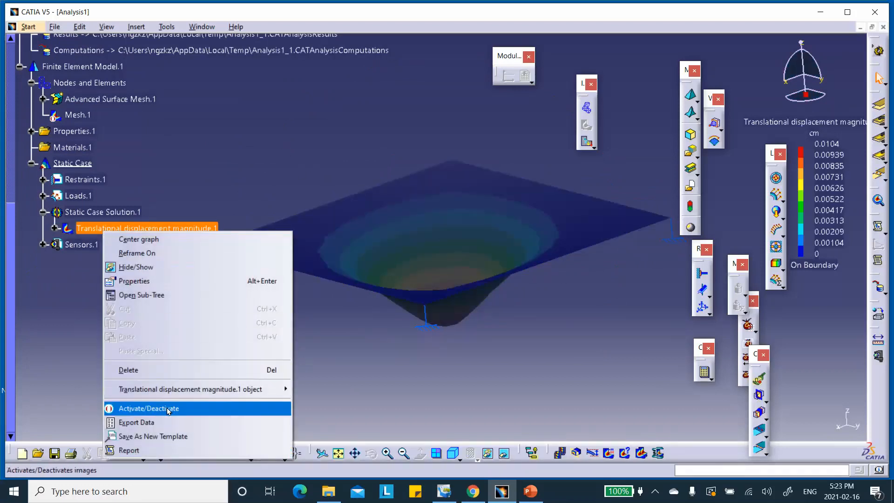
click(149, 408)
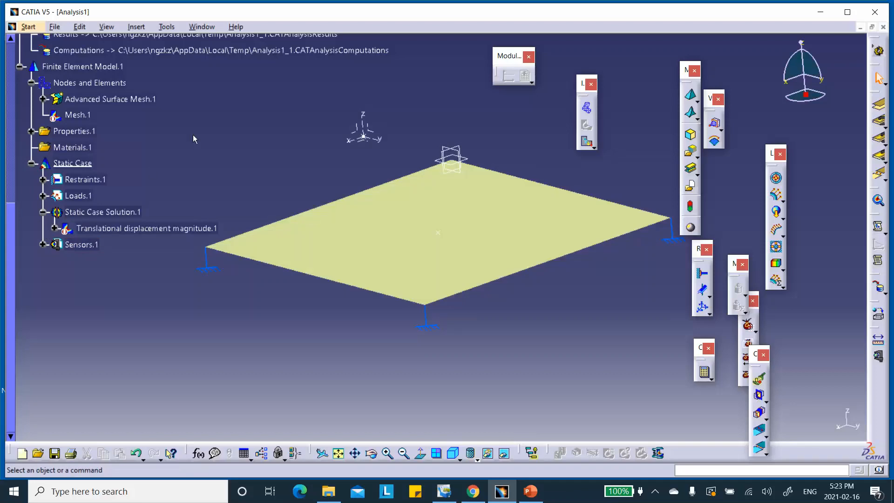
- Insert a frequency case that references Restraints.1 from the static case and uses a new masses set
click(138, 27)
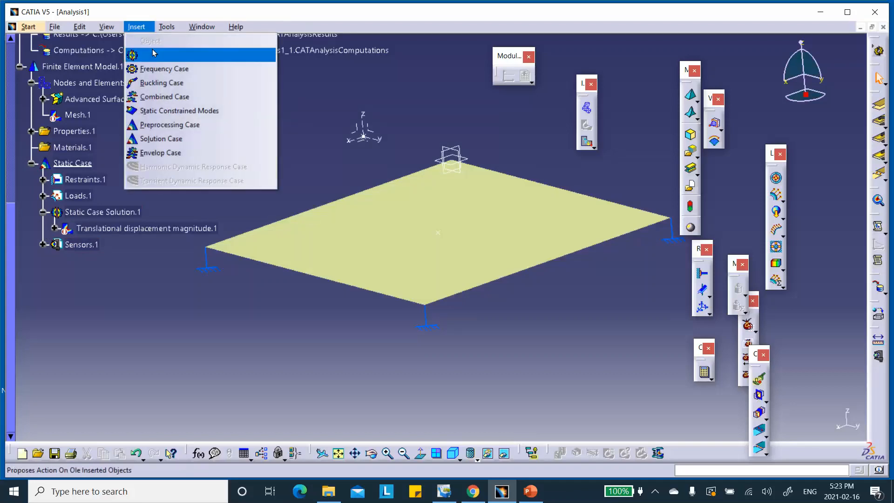
click(158, 71)
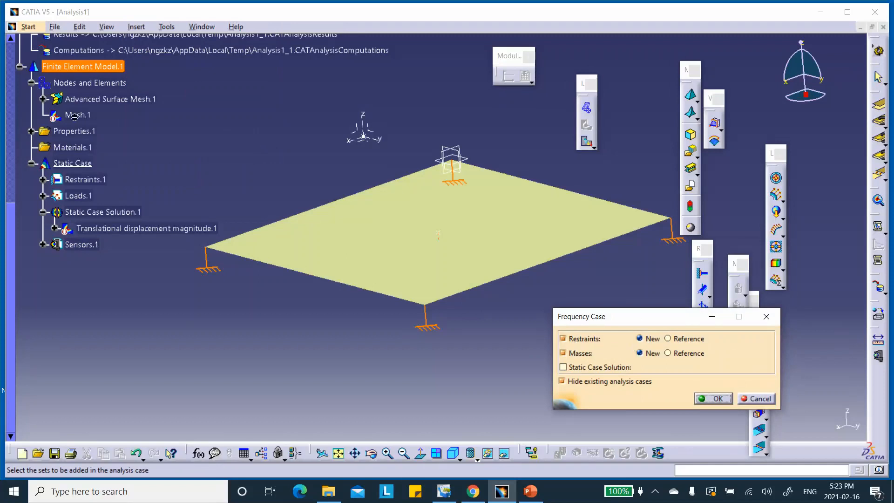
click(668, 339)
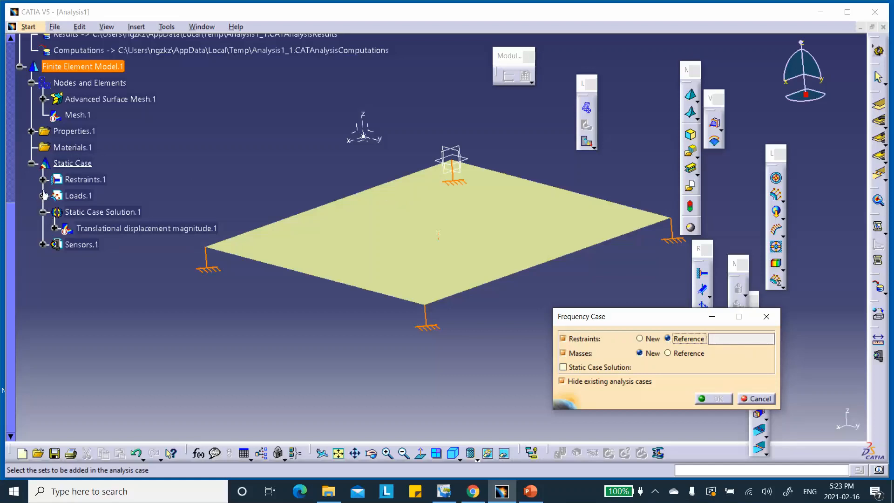
click(75, 180)
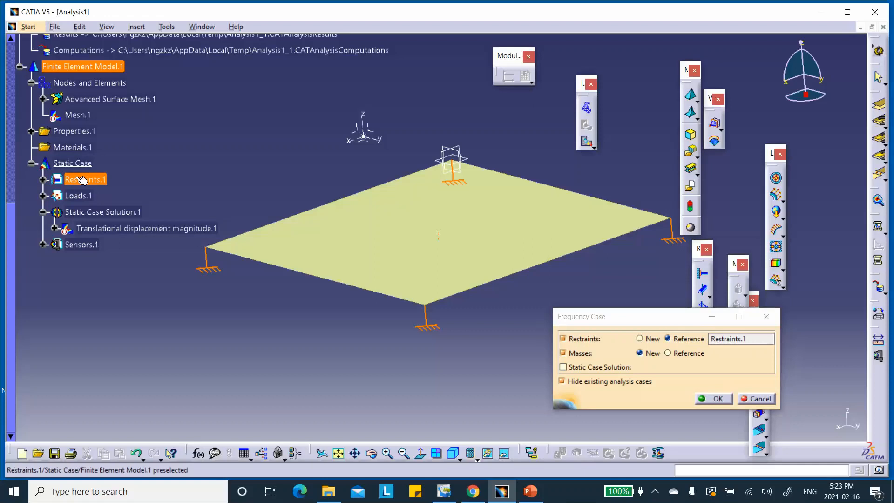
click(718, 398)
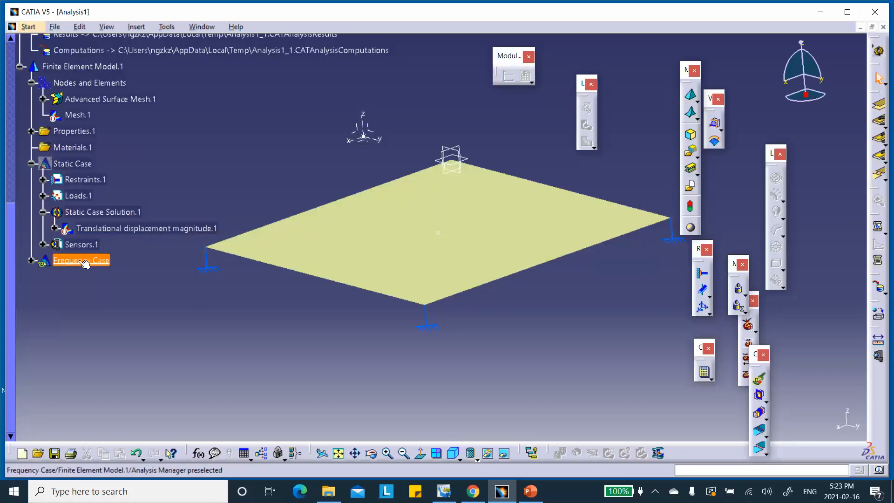
- Accept Frequency Case Solution.1 parameters with 10 modes and the iterative subspace method
click(30, 260)
click(114, 311)
double_click(122, 310)
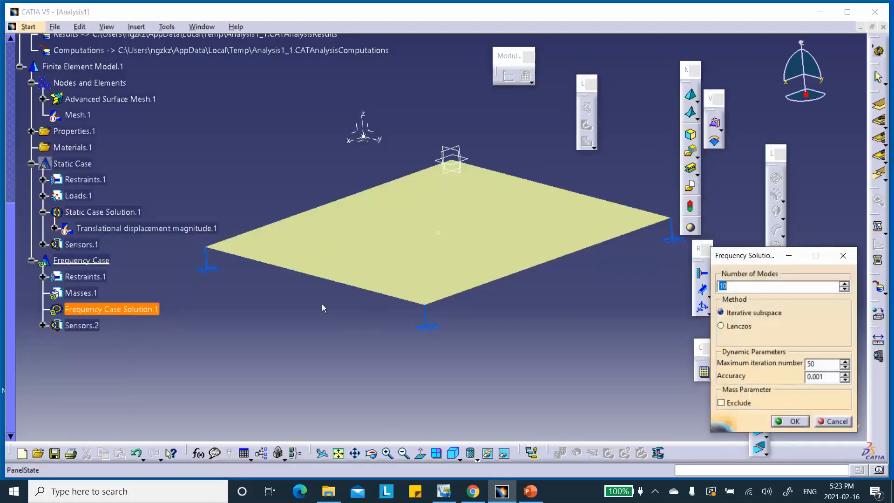
click(792, 421)
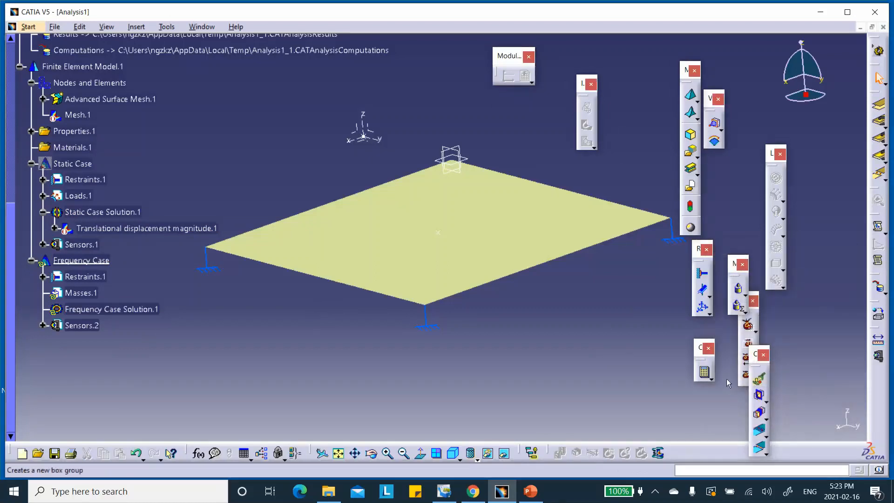
- Compute all analysis cases and accept the resource estimation
click(759, 378)
click(791, 421)
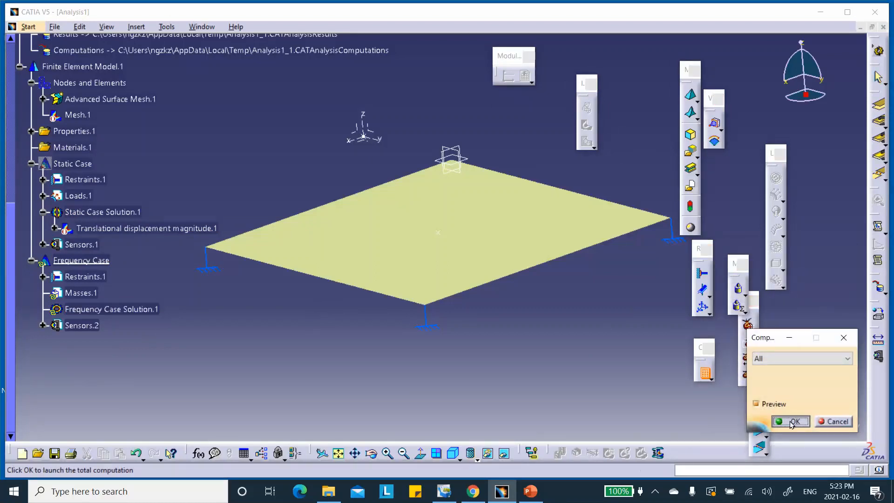
click(806, 421)
- Generate the frequency solution's displacement image and open its list of mode occurrences
middle_drag(494, 234, 475, 192)
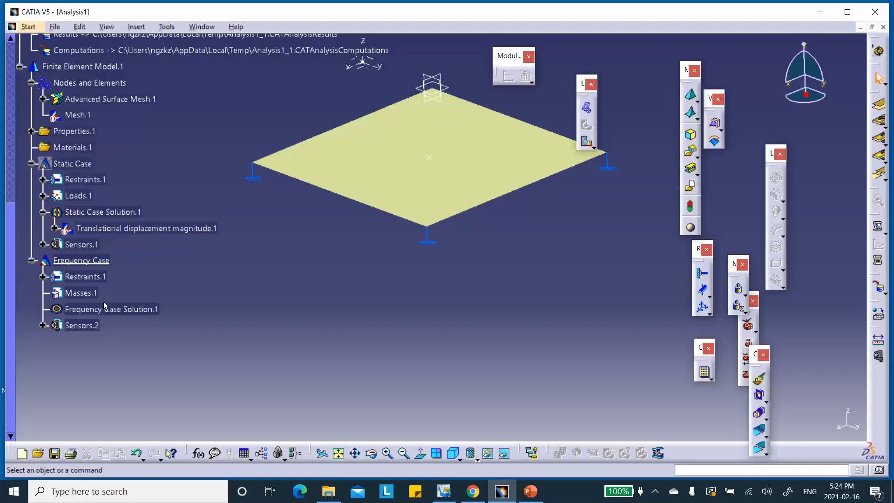
click(588, 142)
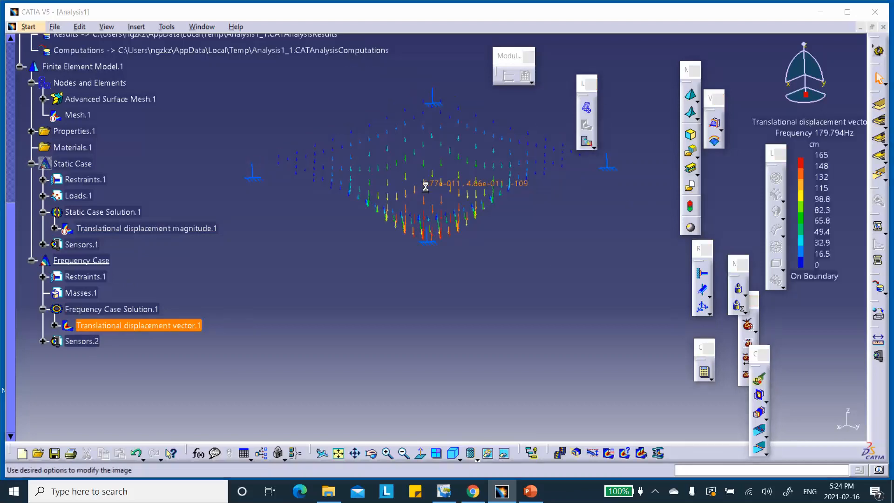
click(236, 98)
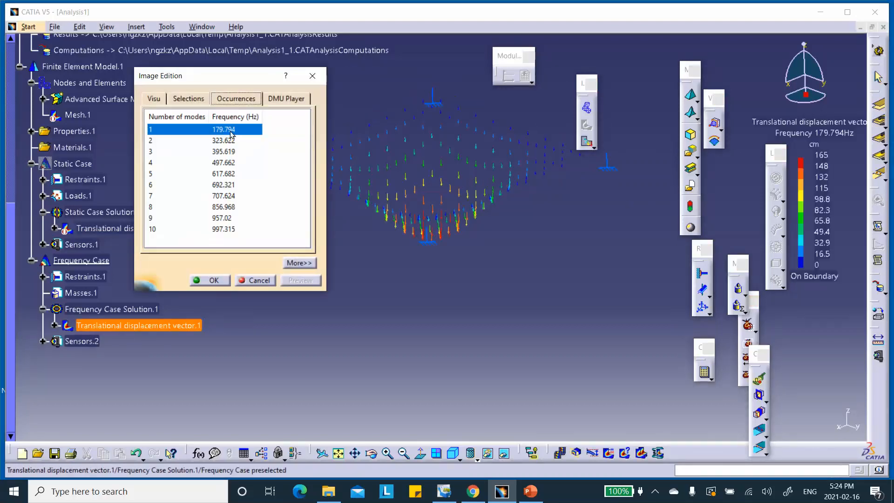
drag(240, 82, 199, 90)
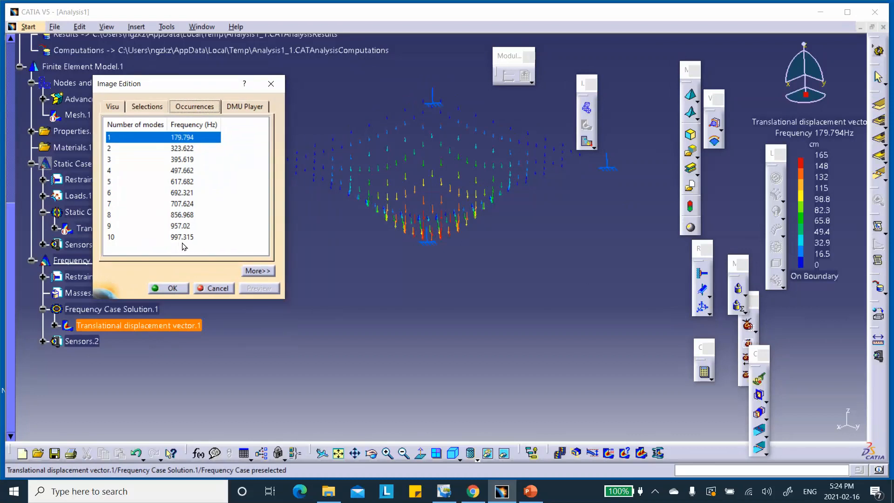
- Examine the displacement vectors of modes 2, 3, 5, 6, 8 and 10
click(187, 149)
click(187, 160)
click(189, 182)
click(190, 193)
click(190, 215)
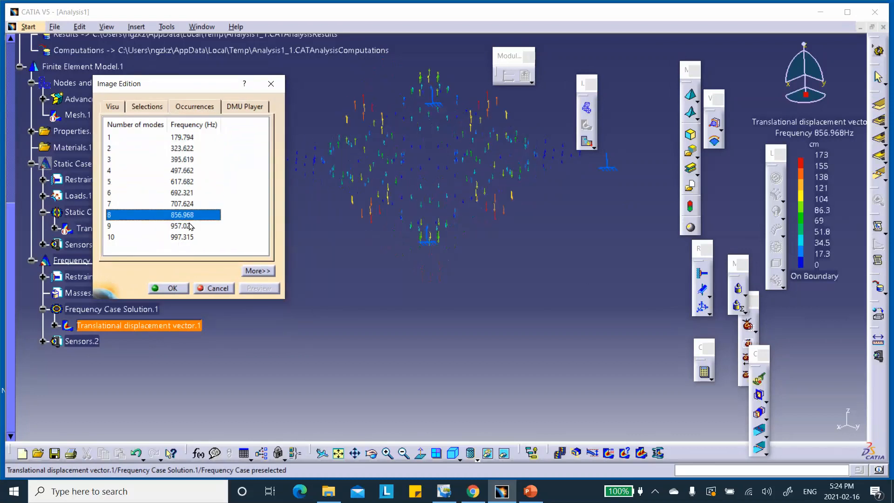
click(191, 237)
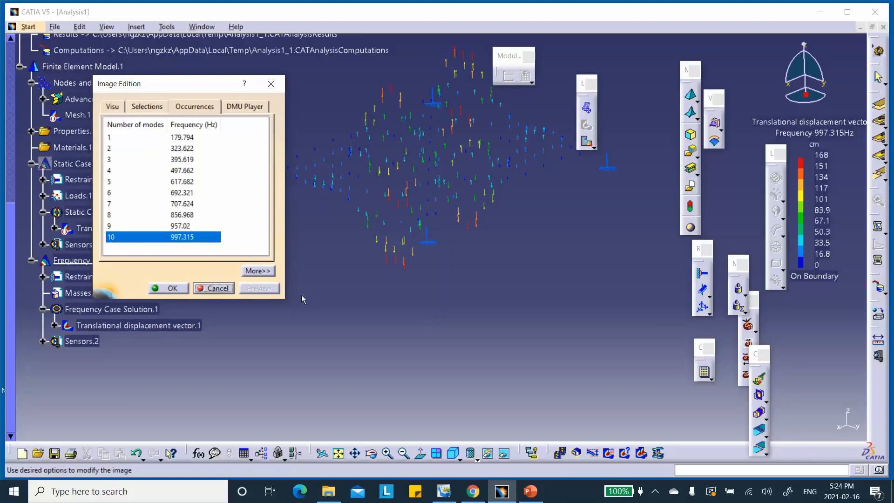
- Set the displacement vector image to mode 1, accept it and deactivate the image
click(185, 137)
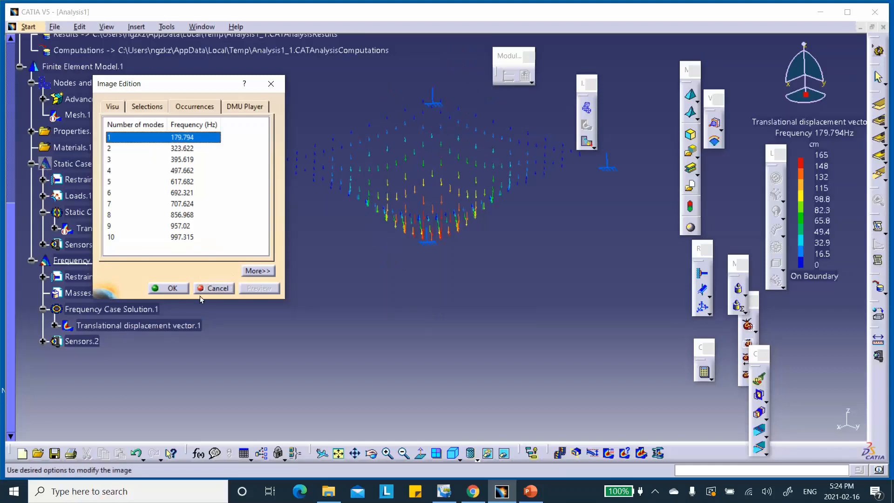
click(172, 288)
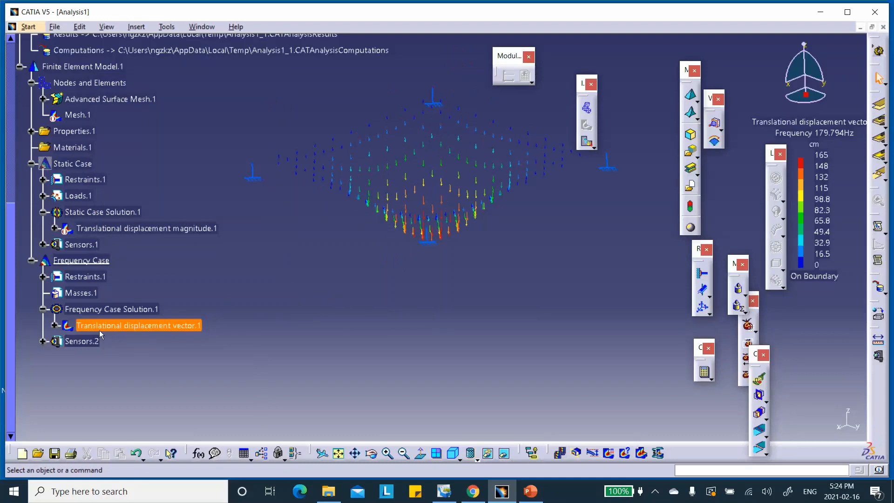
right_click(123, 327)
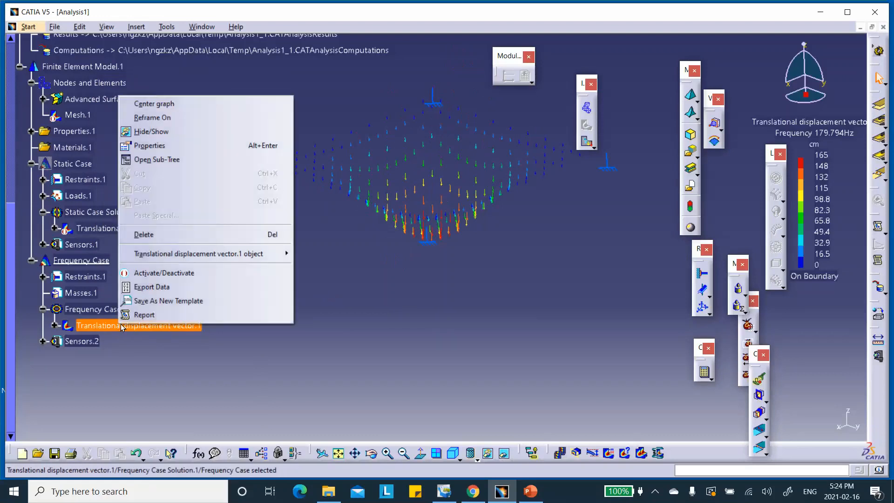
click(156, 274)
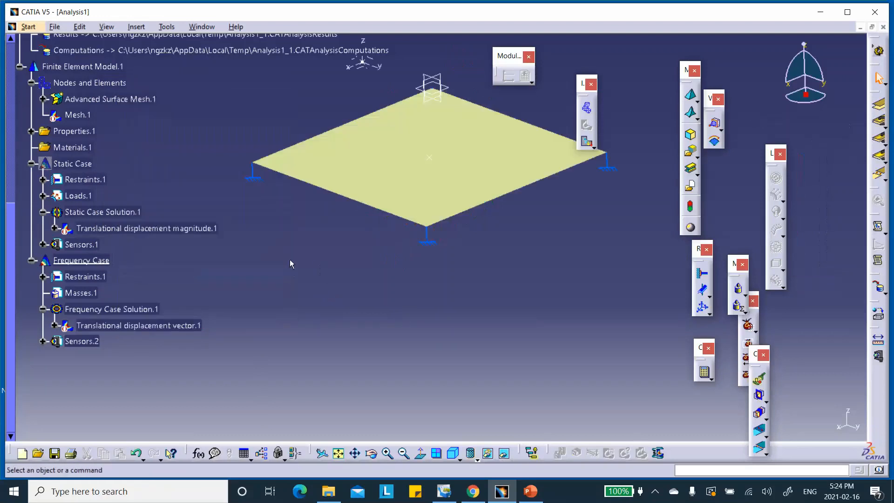
- Insert a harmonic dynamic response case referencing Frequency Case Solution.1 with a new load excitation, and expand the case in the tree
click(136, 27)
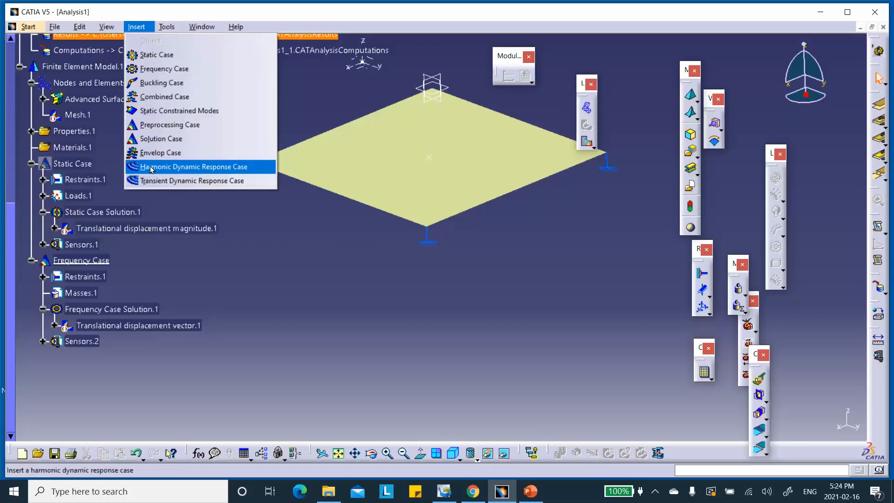
click(201, 168)
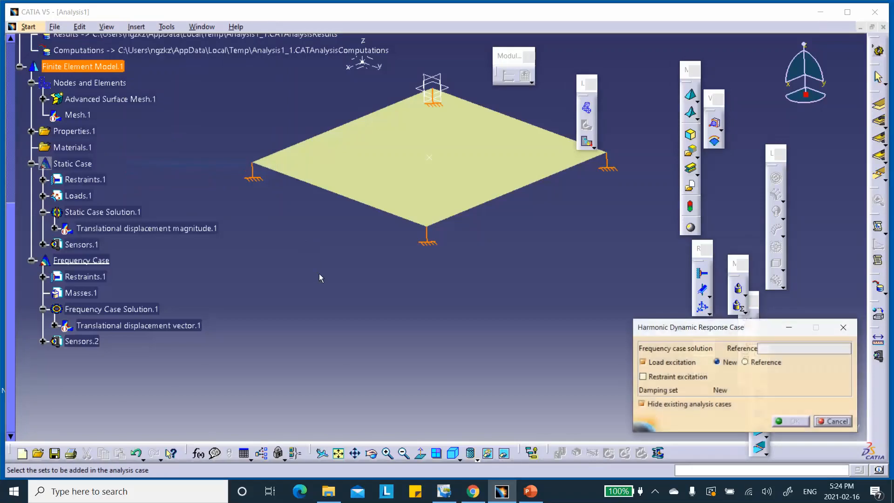
click(768, 348)
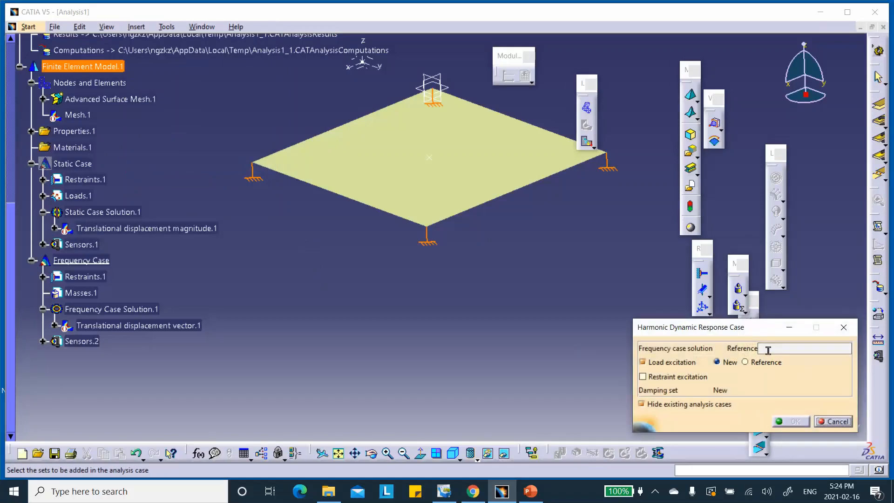
click(79, 307)
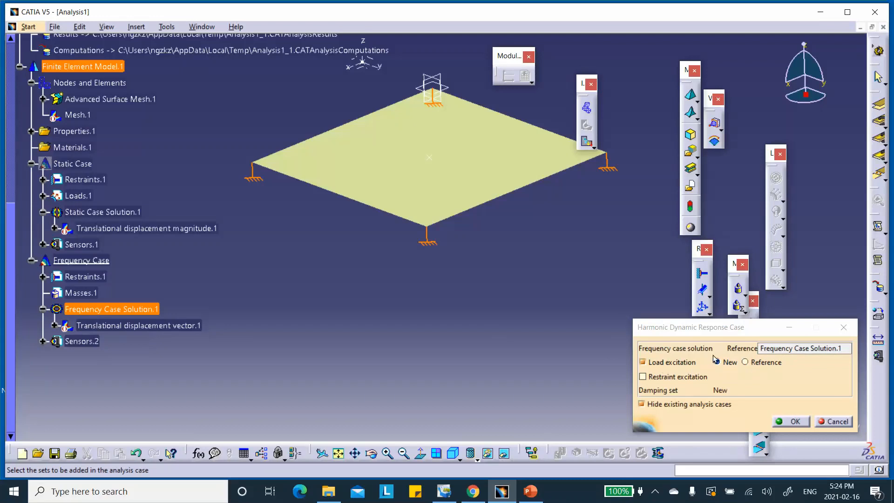
click(795, 422)
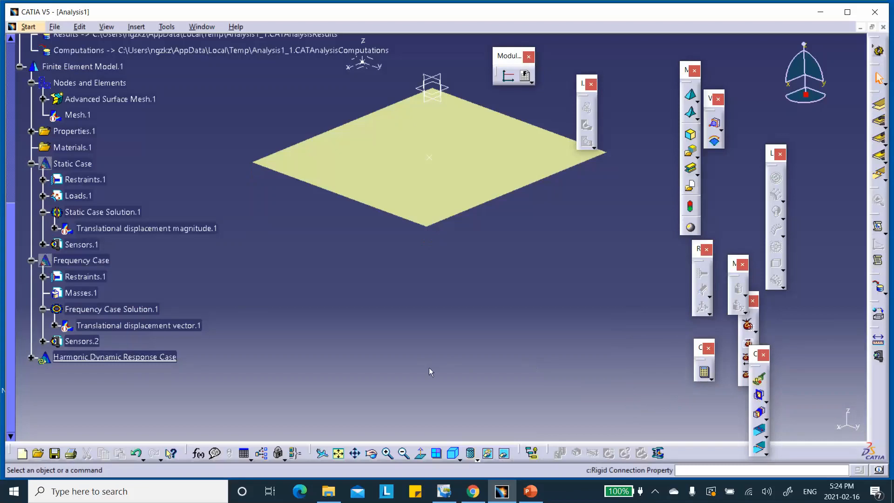
scroll(33, 358, down, 1)
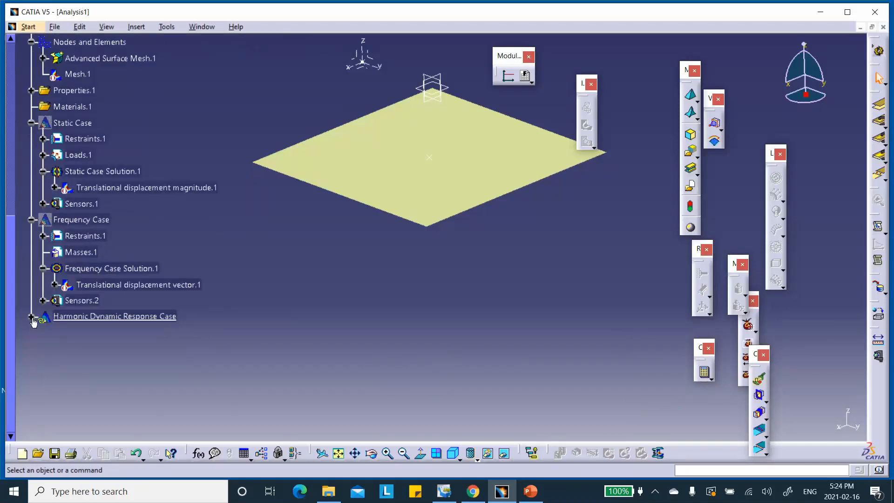
click(30, 317)
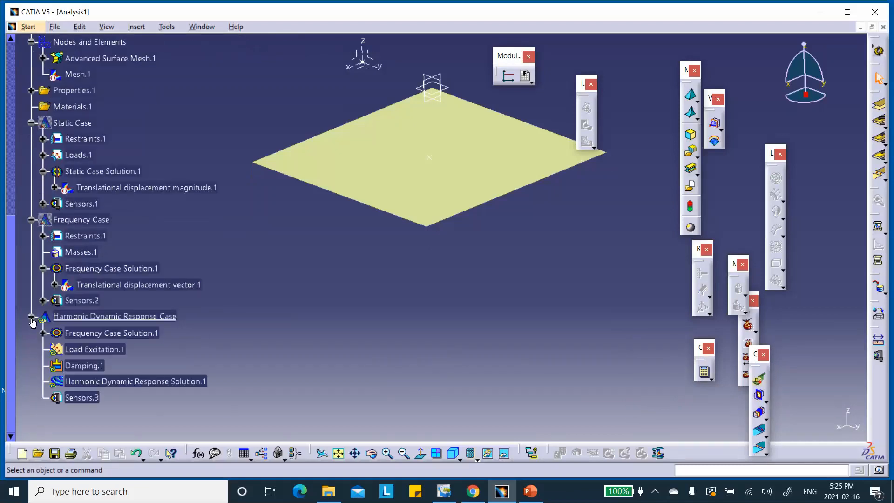
click(99, 349)
double_click(99, 349)
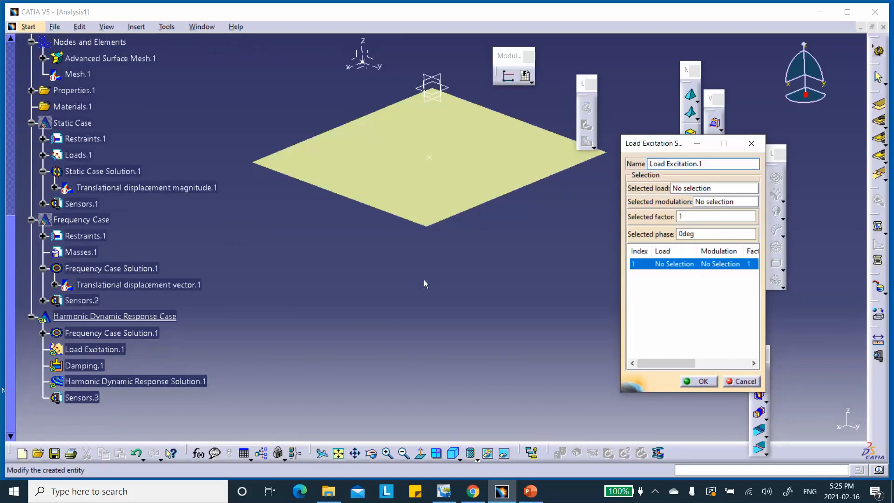
click(681, 191)
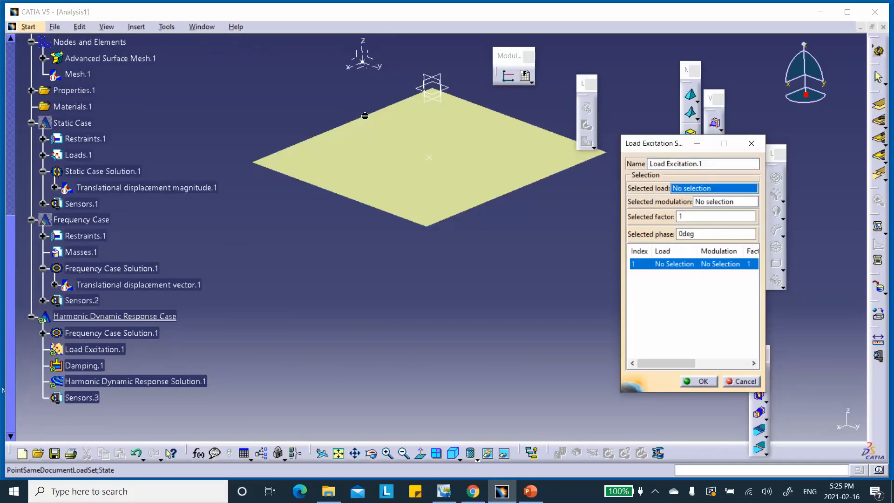
click(85, 159)
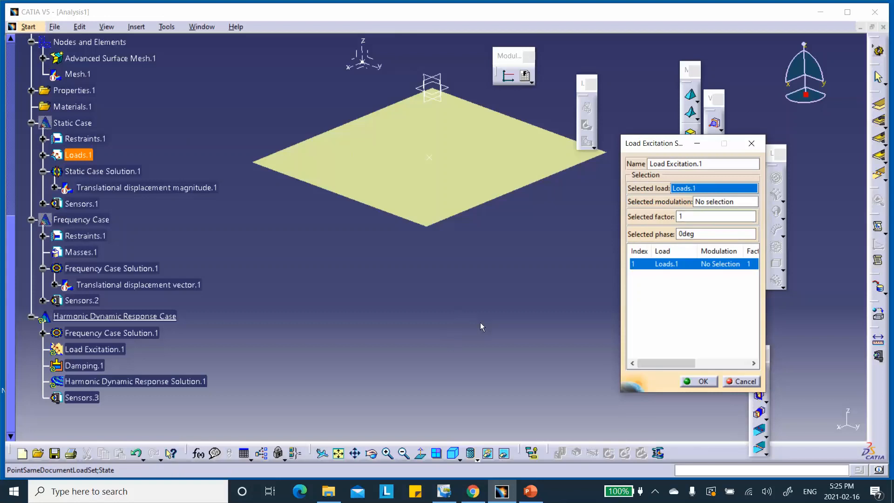
click(744, 382)
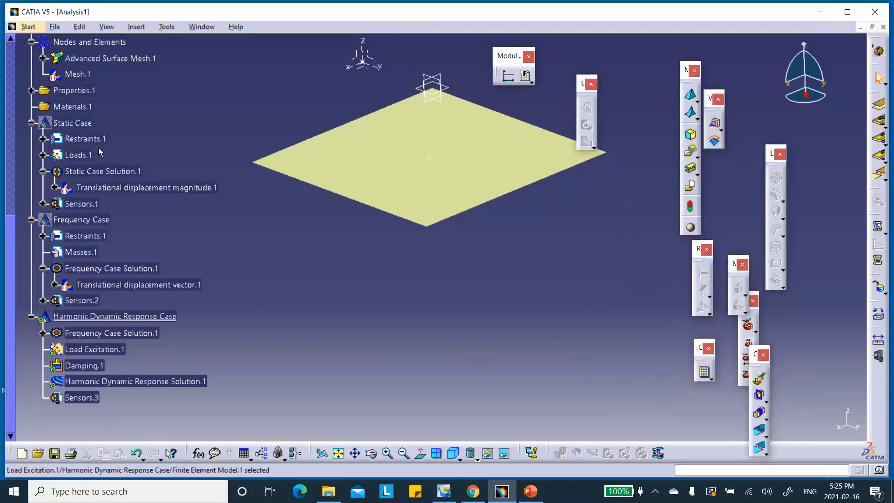
- Create a white noise modulation named White Noise.1 and expand the modulations set in the tree
scroll(99, 147, up, 1)
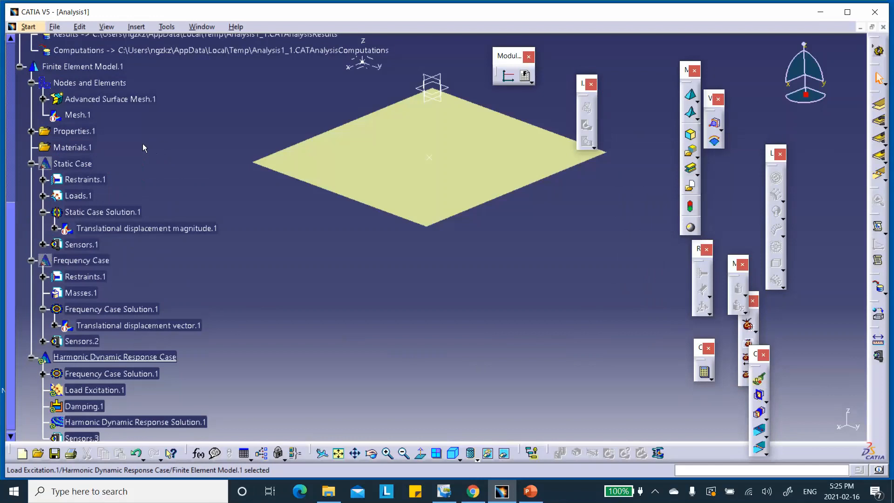
click(508, 78)
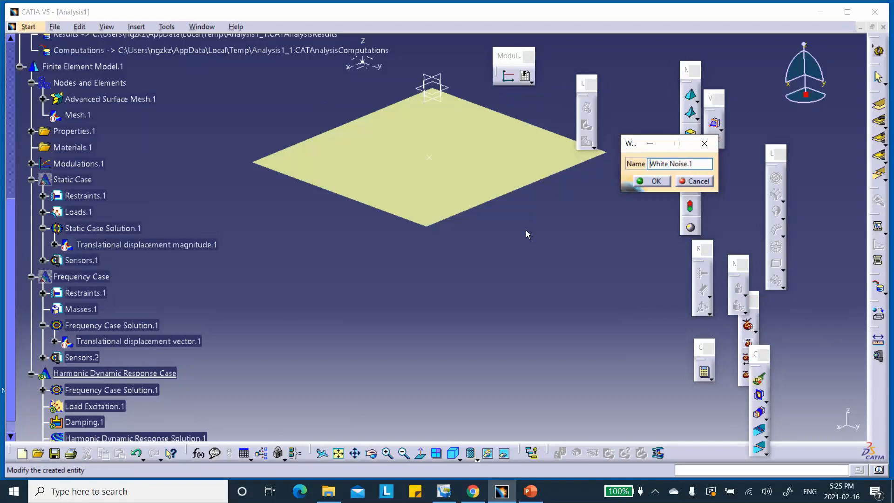
click(651, 181)
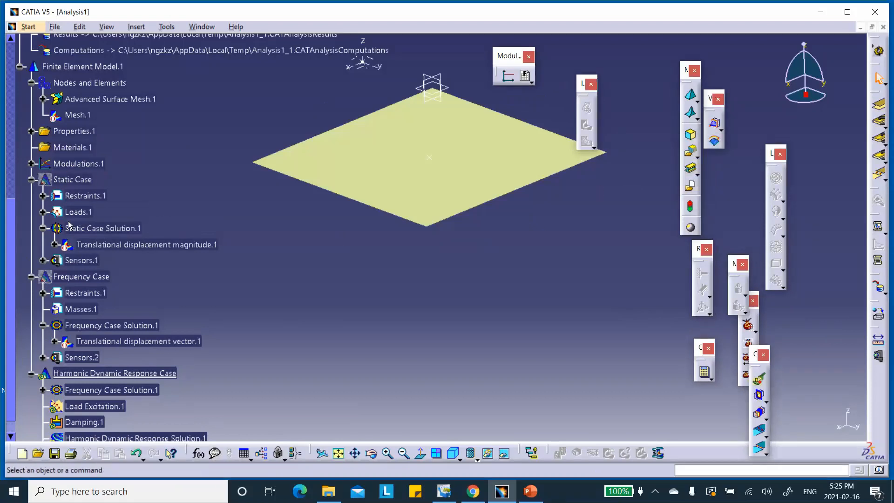
click(31, 164)
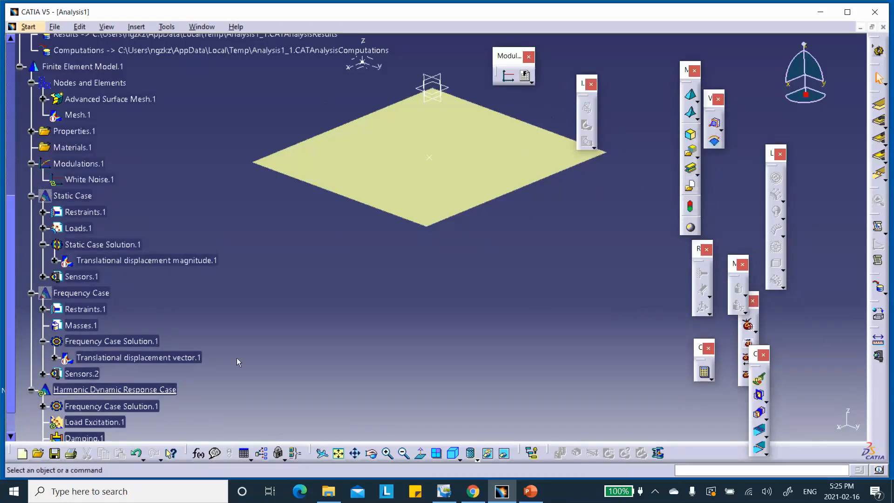
- Define Load Excitation.1 with load set Loads.1 and modulation White Noise.1, and expand Loads.1 in the tree
scroll(188, 282, down, 5)
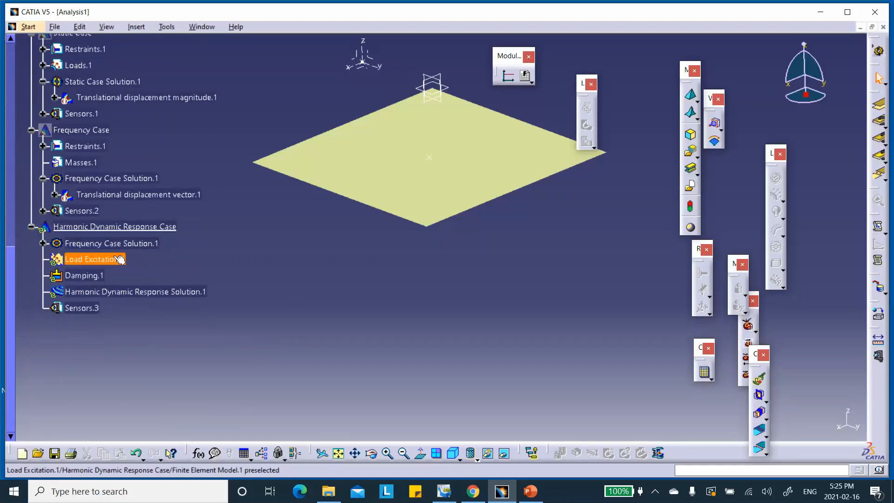
double_click(104, 259)
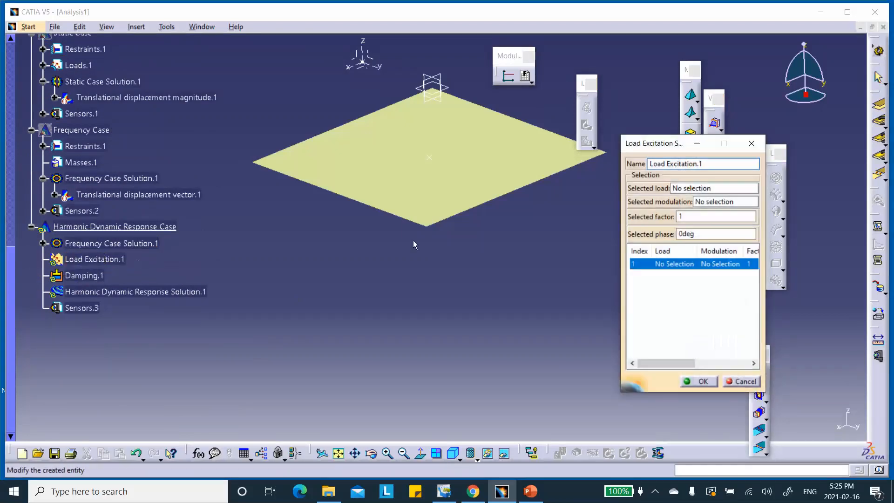
click(679, 188)
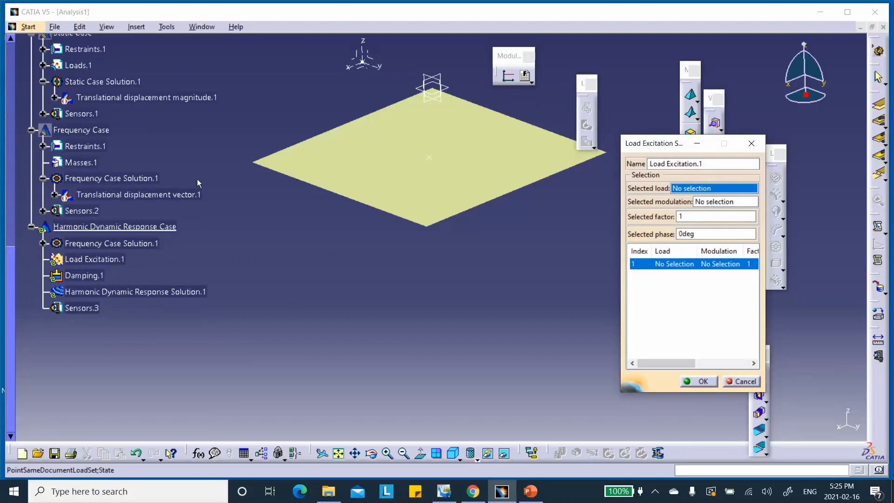
click(68, 65)
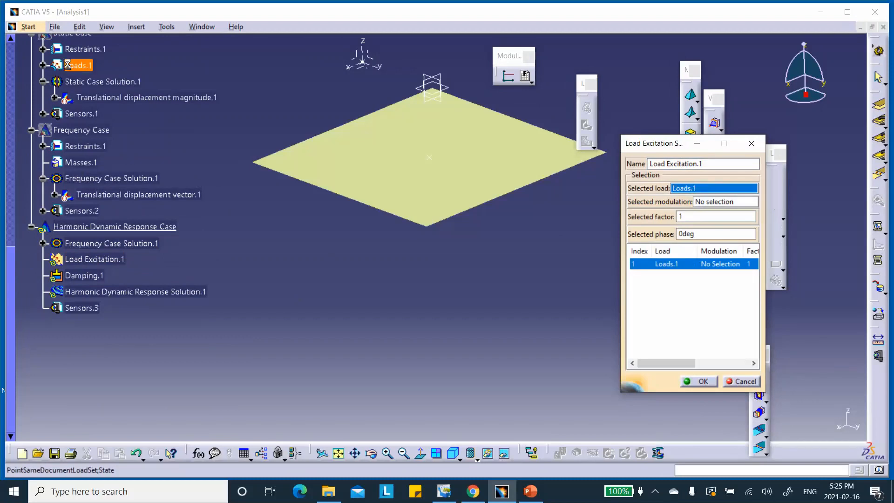
click(43, 65)
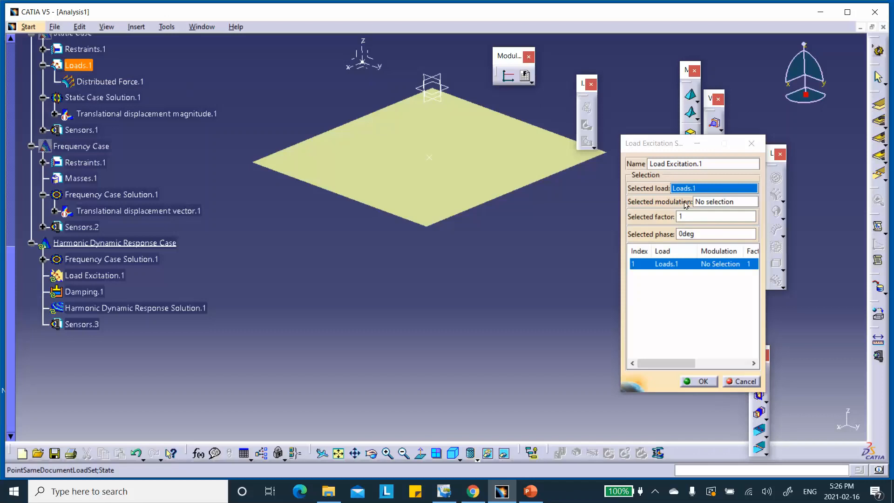
click(705, 203)
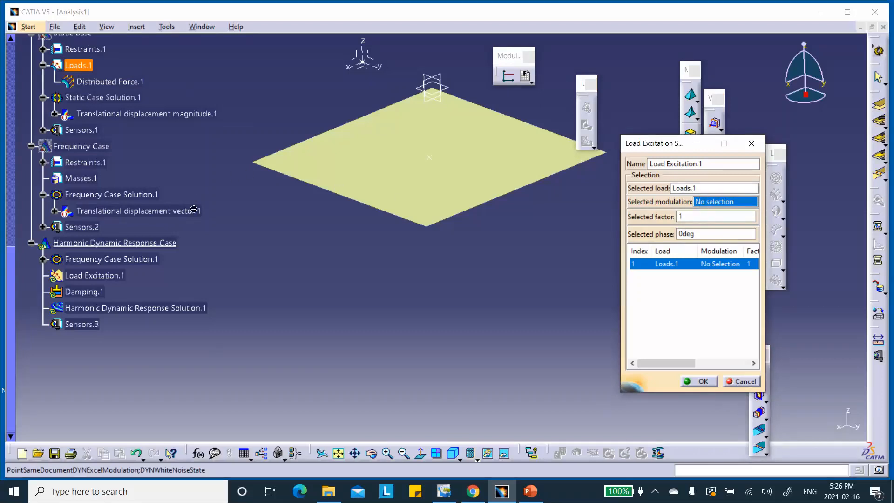
scroll(132, 98, up, 1)
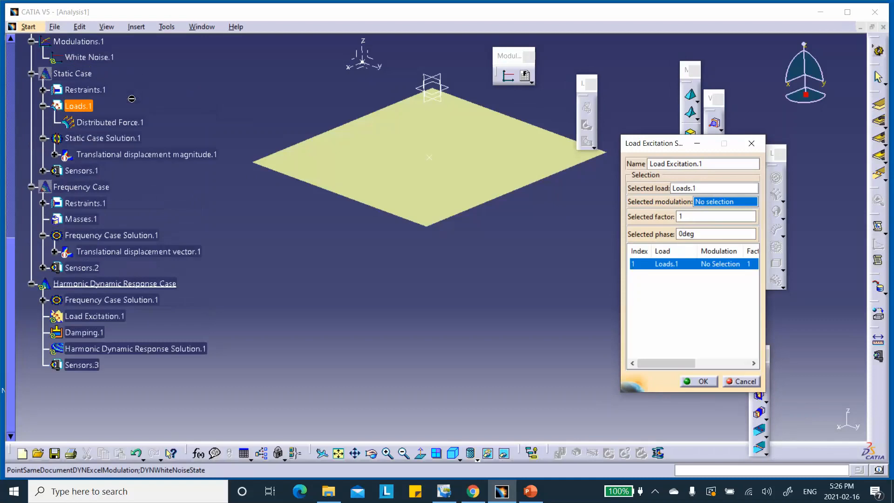
click(88, 57)
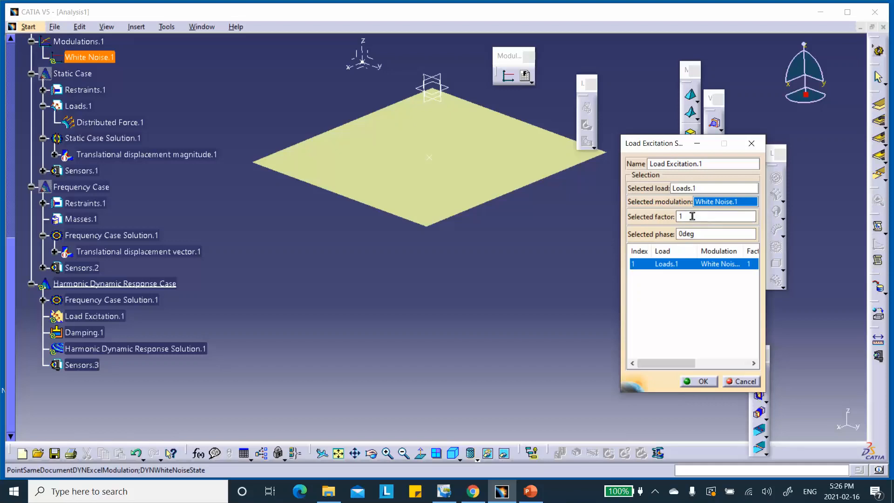
click(698, 381)
- Set the global critical damping ratio of Damping.1's modal damping to 0% and accept the damping definition
scroll(189, 281, down, 1)
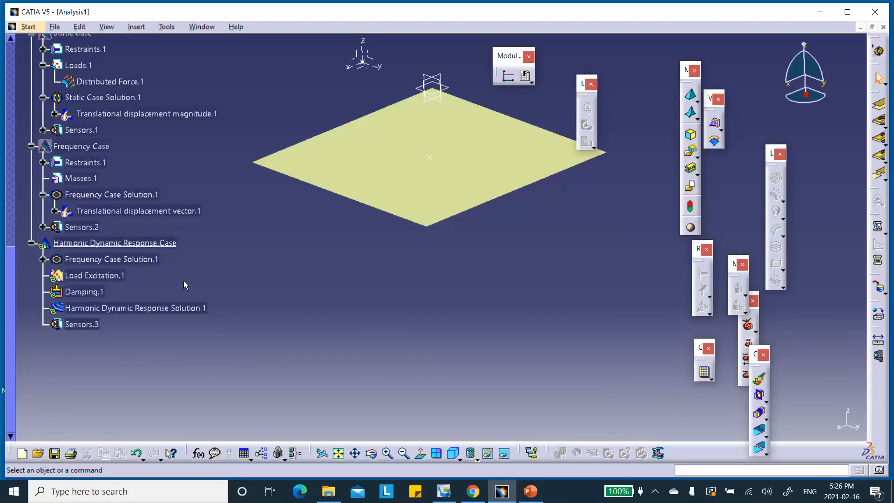
double_click(95, 293)
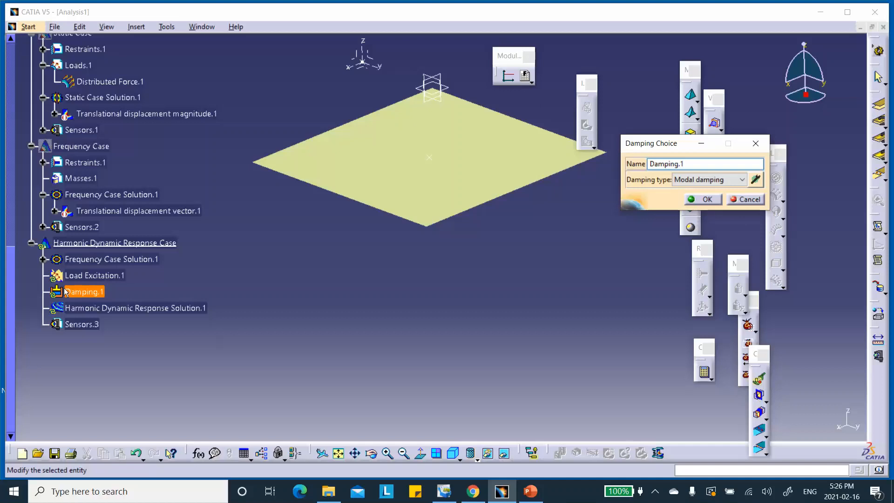
click(756, 180)
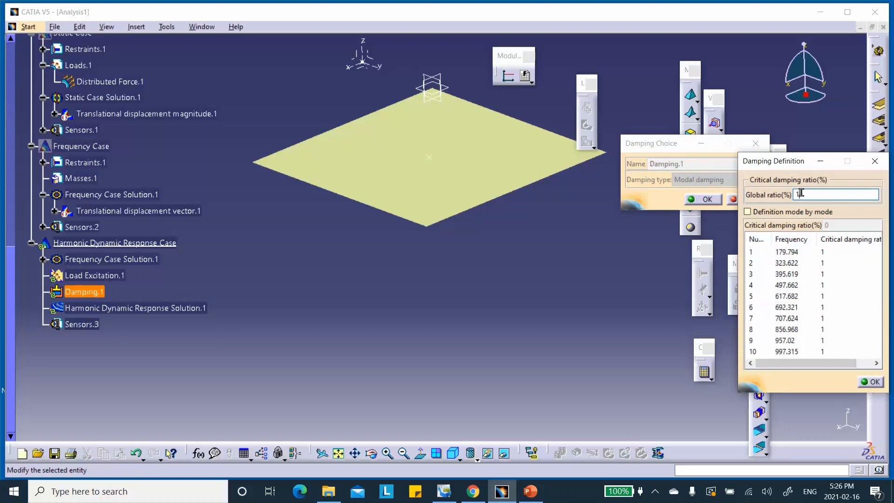
drag(802, 193, 755, 196)
text(0)
click(872, 383)
click(706, 199)
- Compute the analysis cases and accept the resource estimation to continue the computation
scroll(182, 290, down, 1)
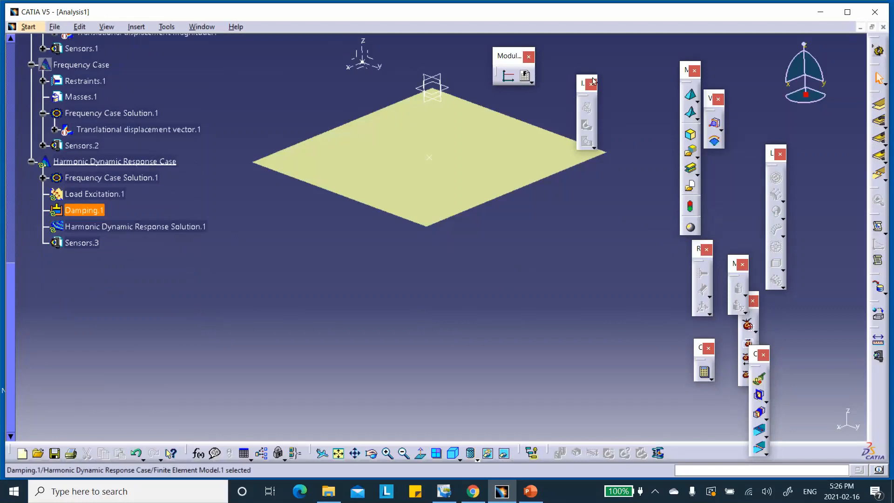
click(704, 371)
click(792, 422)
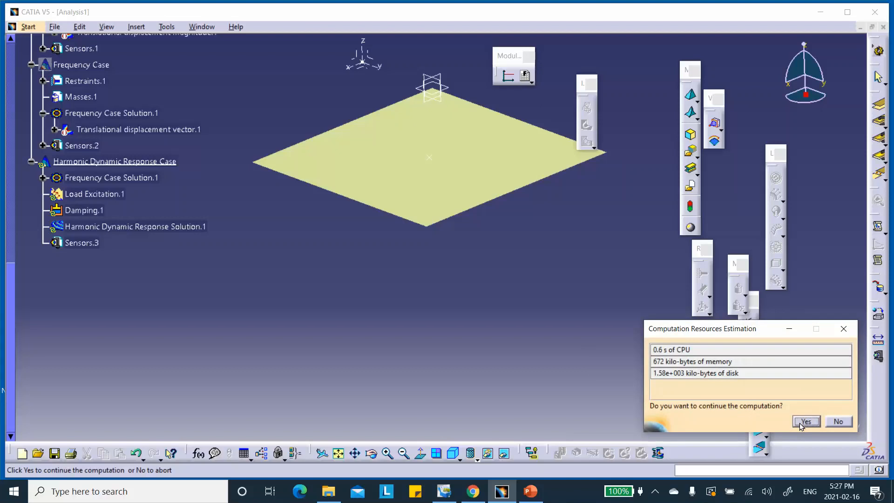
click(803, 423)
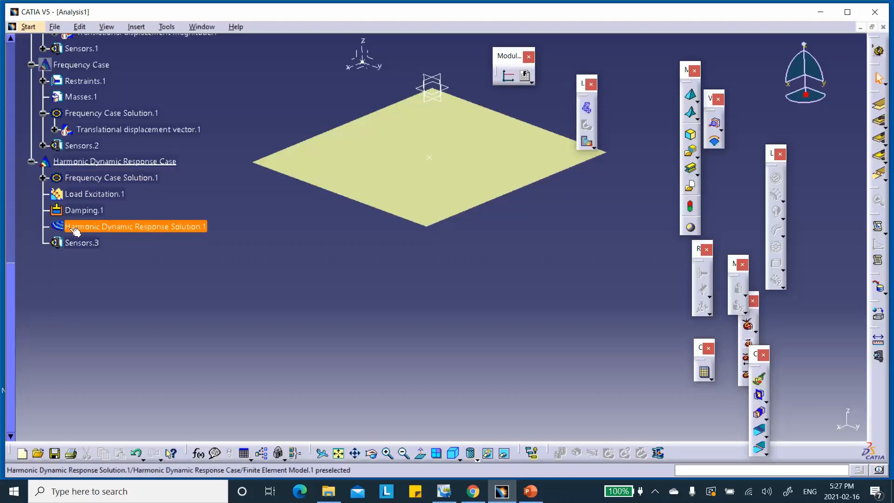
- Check the excitation frequency range in the PowerPoint slide and set the harmonic response solution's sampling from 200 Hz to 1000 Hz
double_click(172, 227)
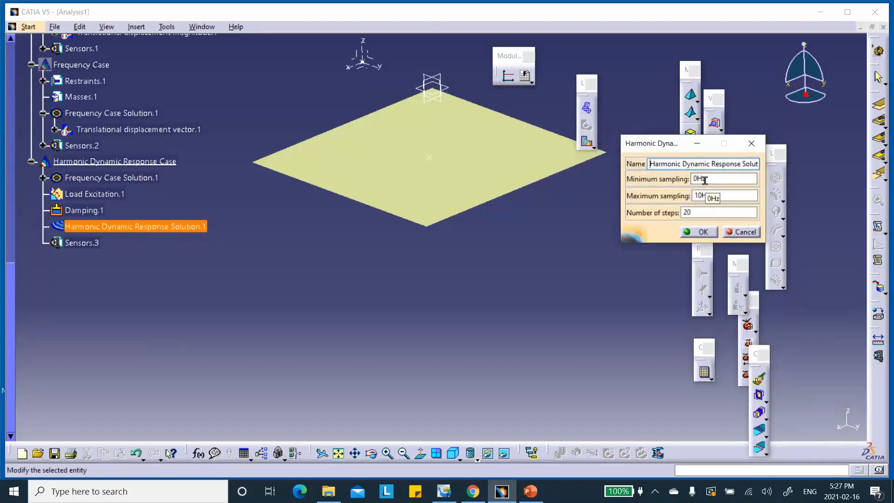
click(531, 492)
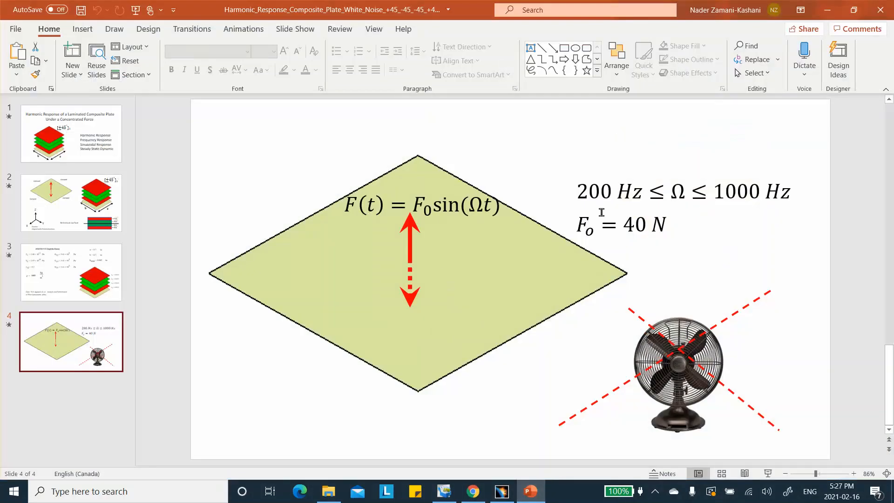
click(823, 13)
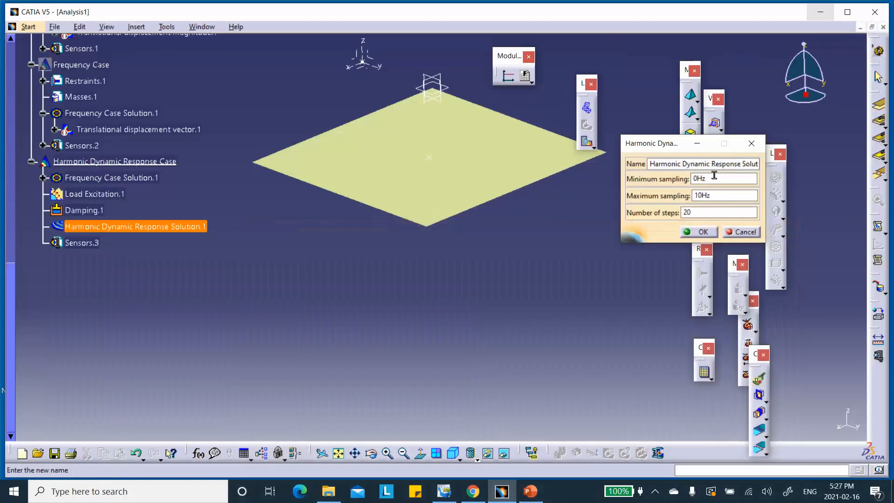
click(714, 182)
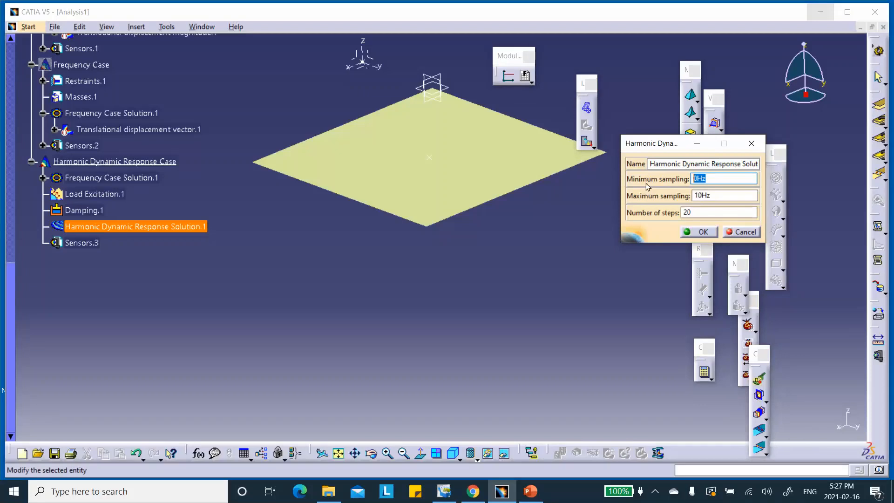
text(200)
click(719, 196)
double_click(719, 195)
text(1000)
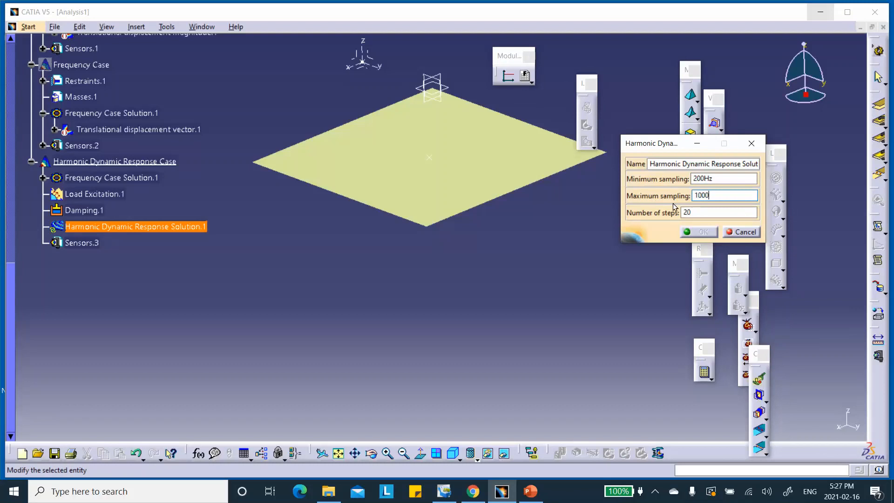
key(Tab)
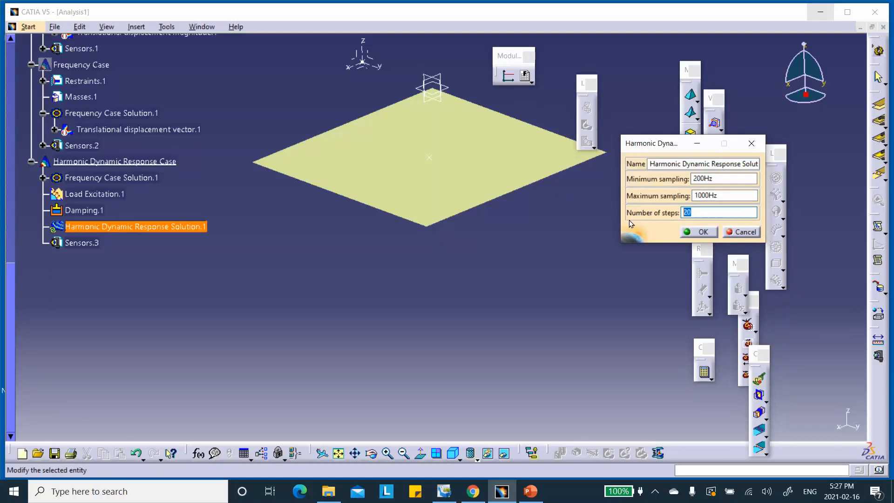
- Set the harmonic response solution's number of steps to 500 and accept the settings
text(1)
key(BackSpace)
key(BackSpace)
text(00)
click(699, 232)
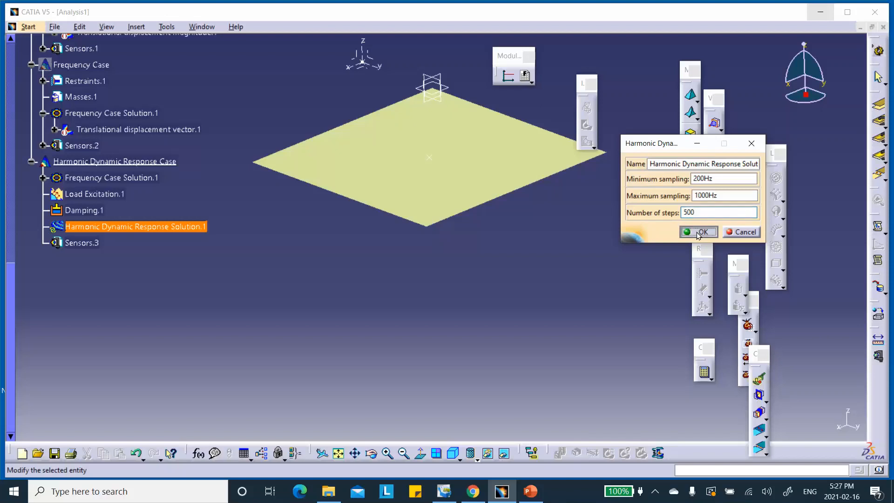
- Generate a 2D display of Harmonic Dynamic Response Solution.1 with results in absolute axis, keeping only the TZ component for selection
click(101, 227)
right_click(97, 232)
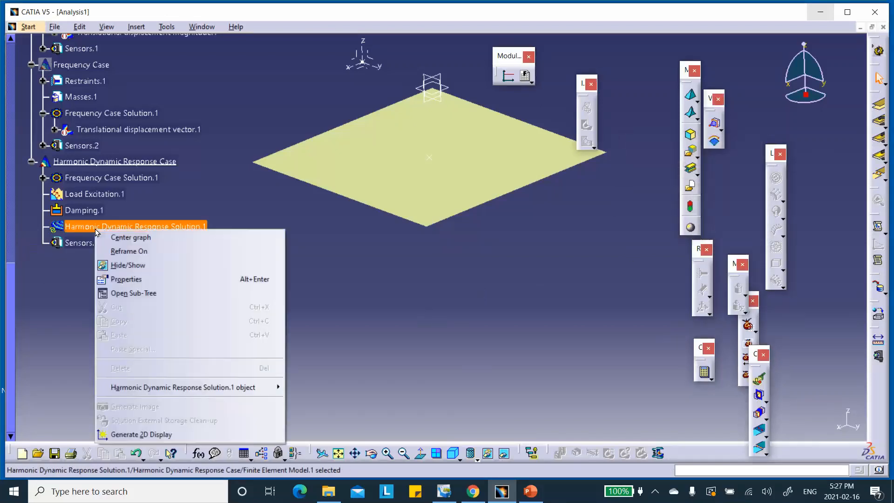
click(339, 250)
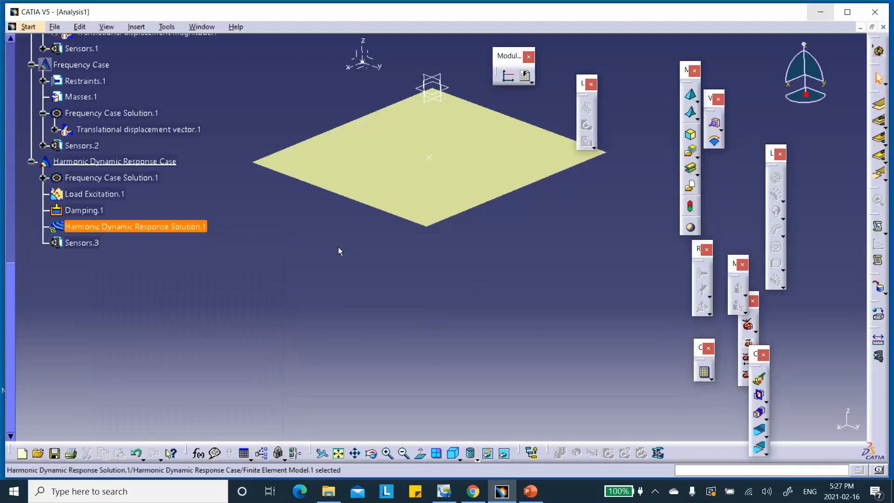
right_click(135, 227)
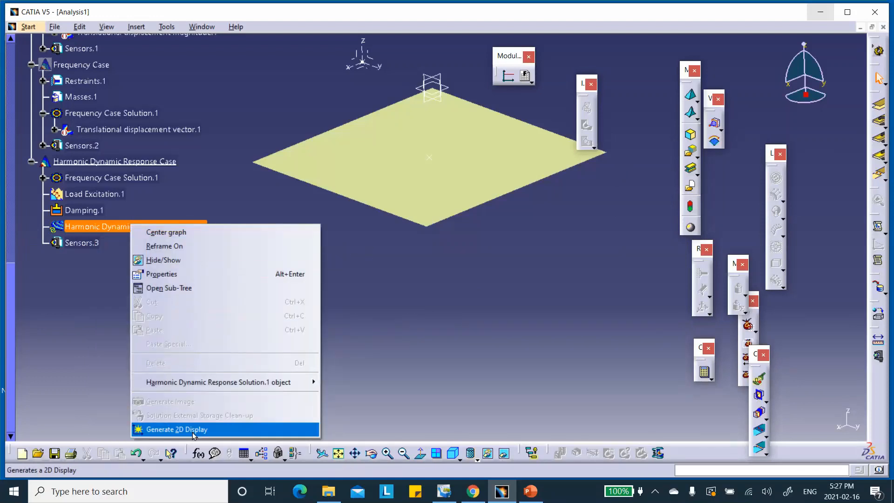
click(194, 431)
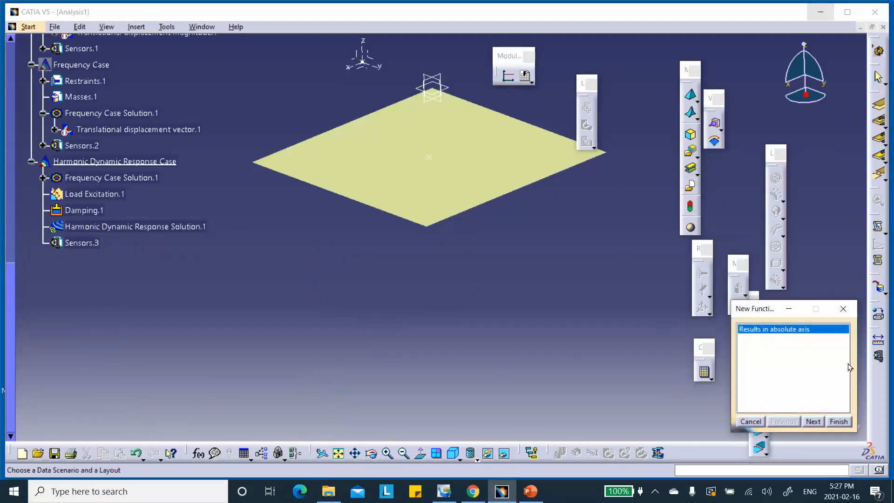
click(839, 422)
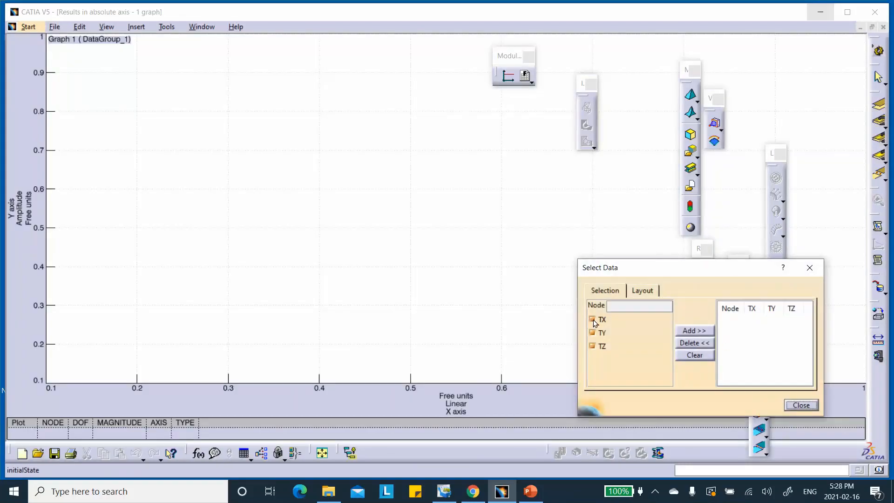
click(593, 321)
click(594, 334)
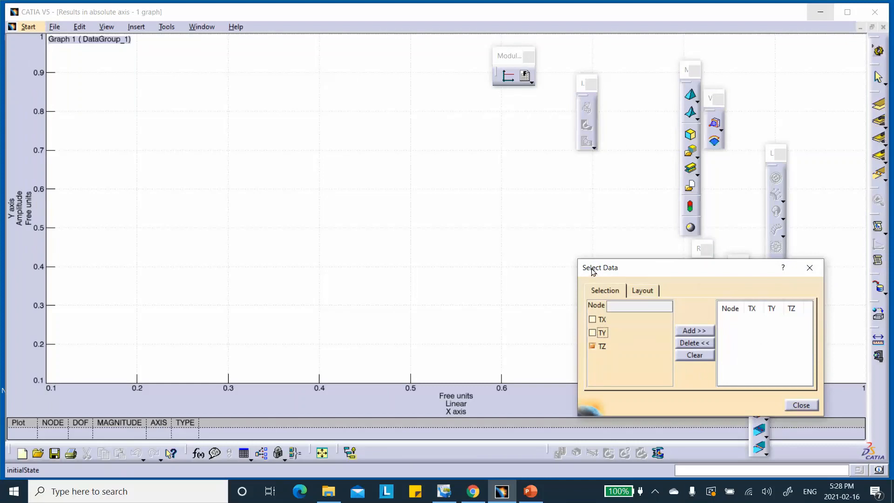
- Minimize the results graph window and show the hidden Links Manager.1 geometry in the analysis window
click(859, 28)
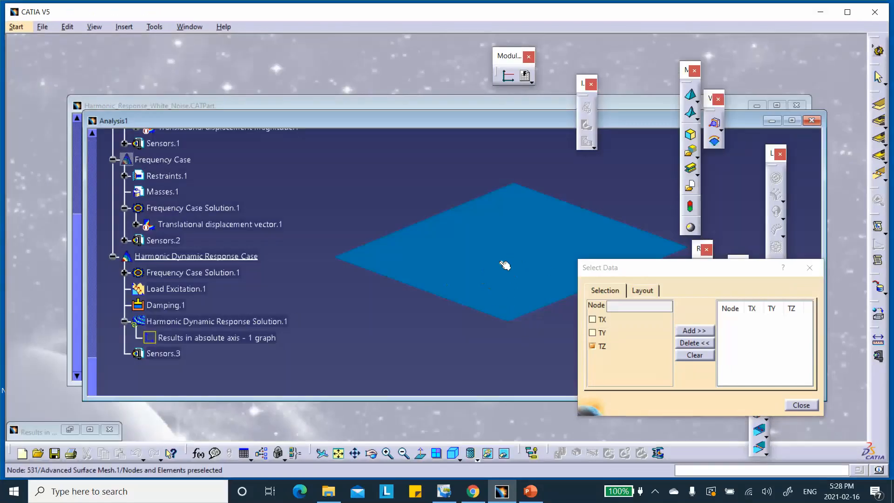
scroll(268, 213, up, 3)
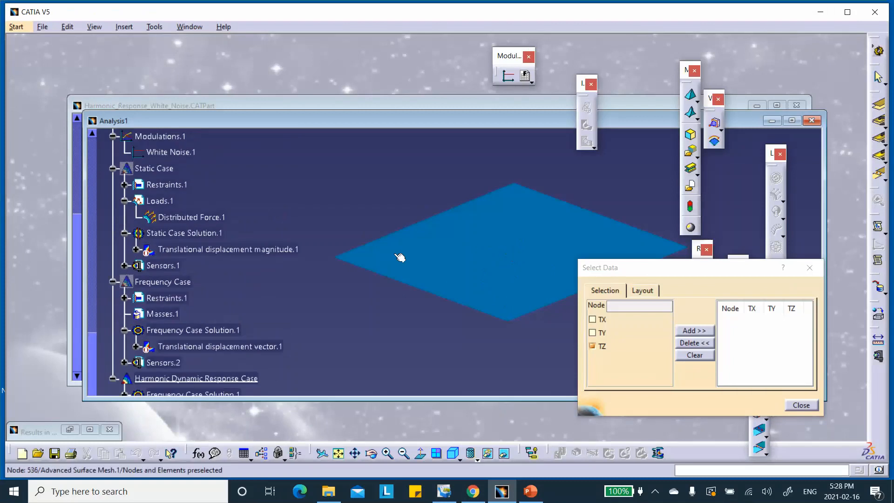
scroll(218, 239, up, 5)
scroll(217, 239, up, 7)
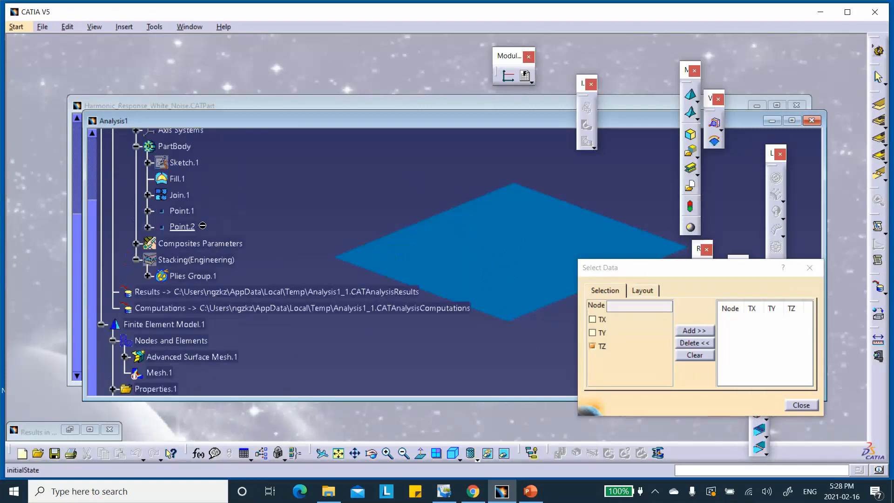
right_click(151, 154)
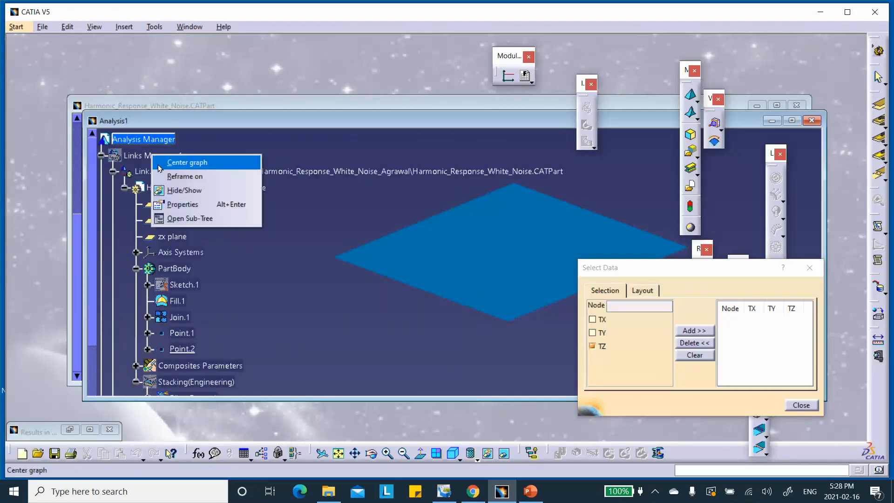
click(280, 271)
scroll(242, 264, down, 3)
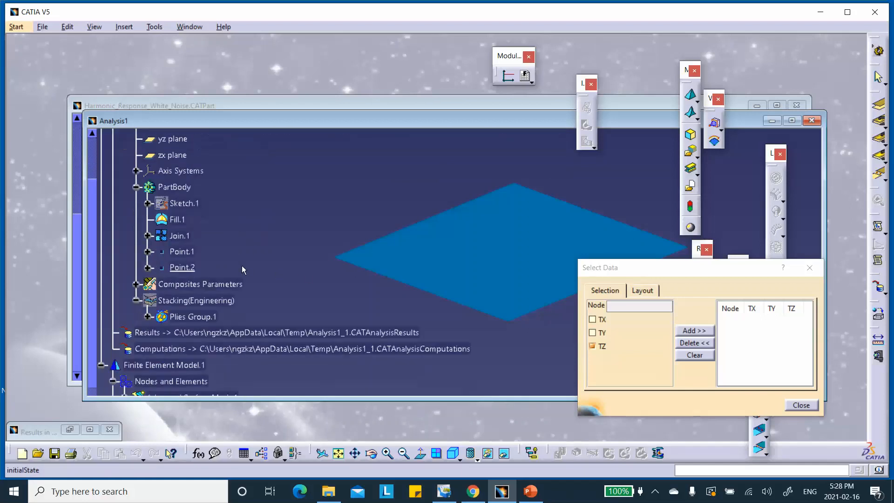
scroll(261, 215, up, 3)
scroll(261, 215, up, 3)
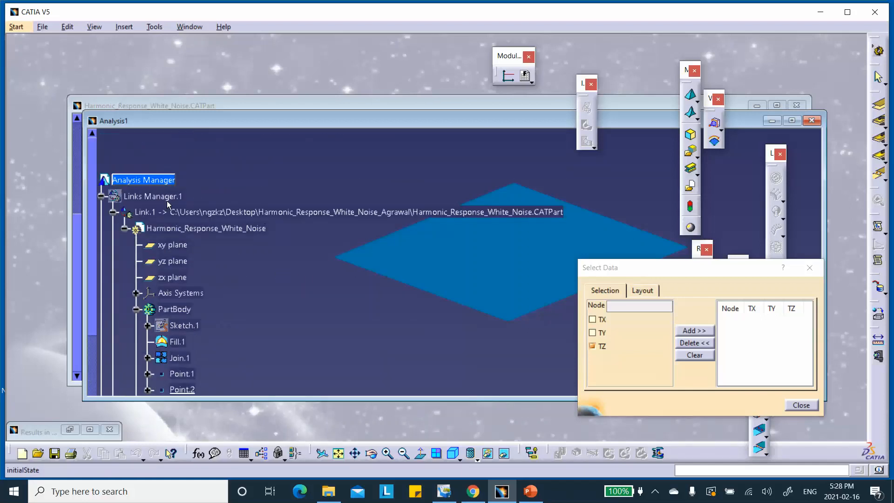
right_click(149, 196)
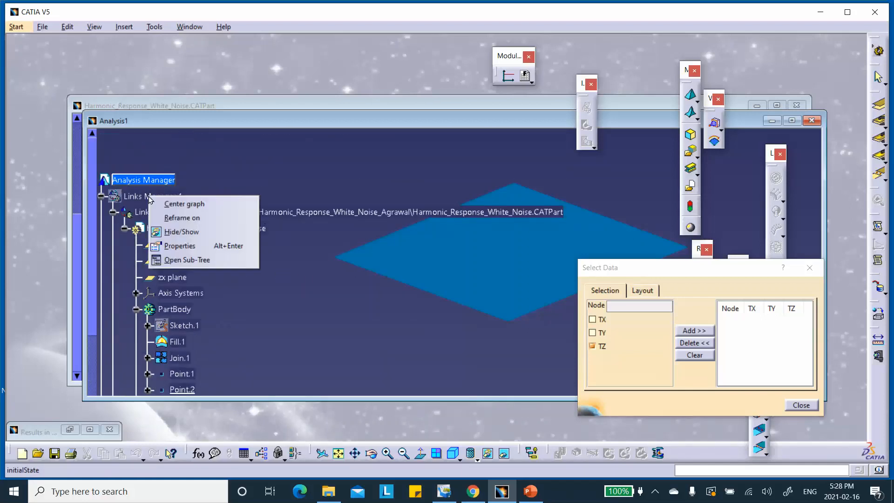
click(178, 233)
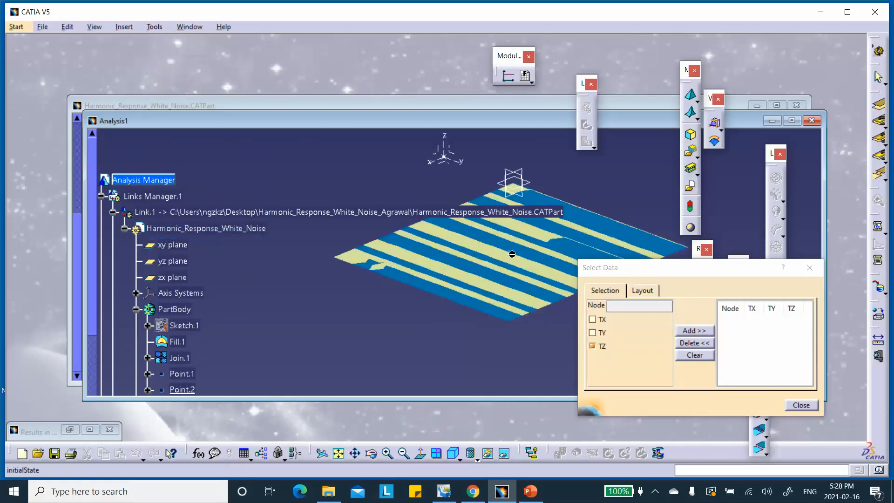
- Add node 5 with its TZ component to the plotted data, close the selection and maximize the results graph window
middle_drag(511, 254, 369, 256)
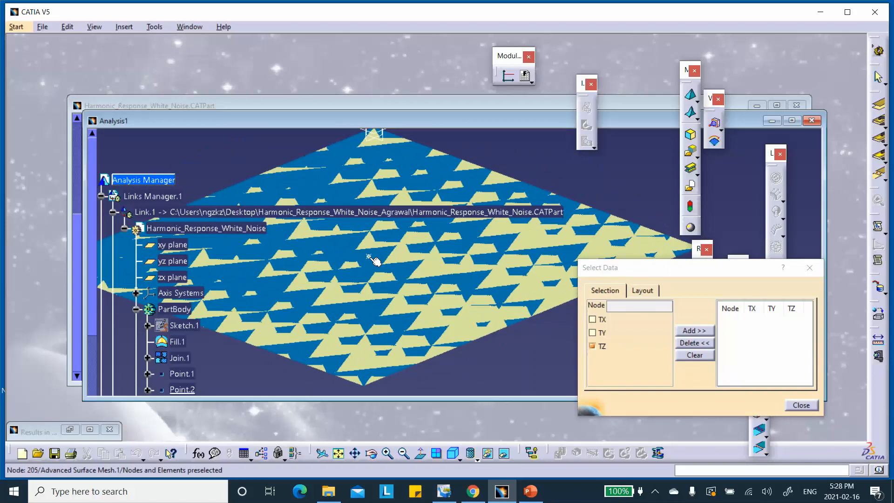
click(623, 306)
text(5)
click(691, 332)
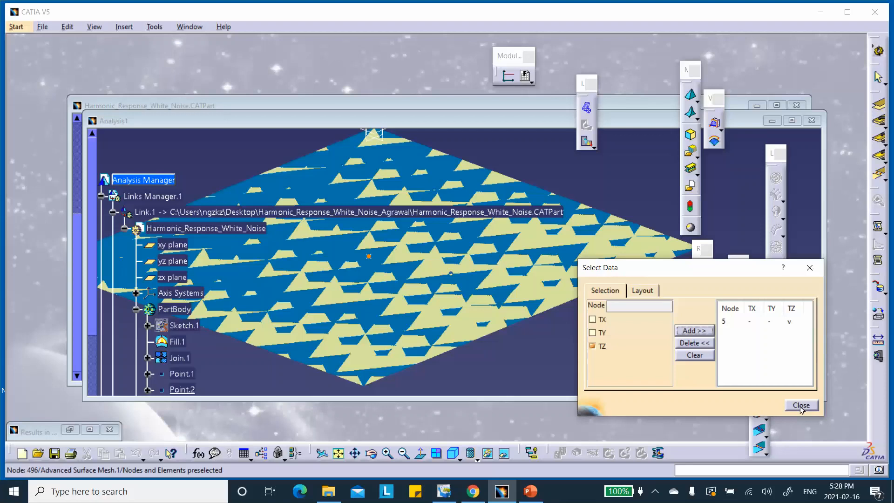
click(799, 406)
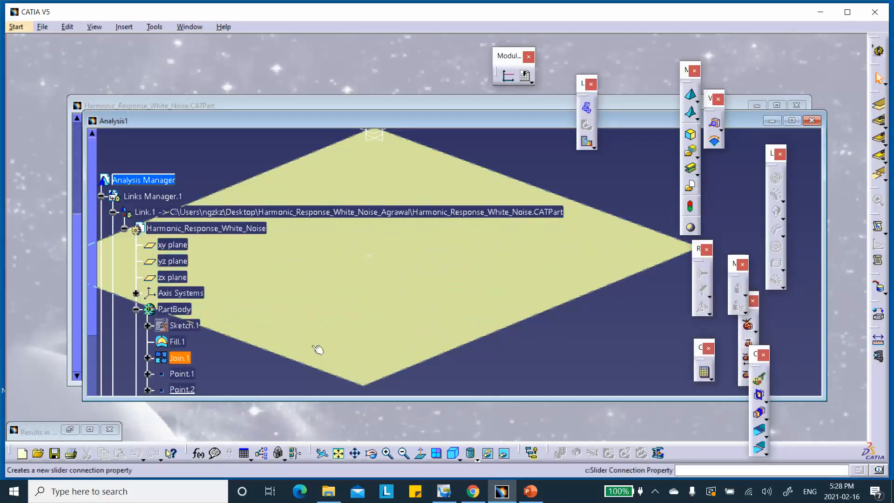
click(90, 429)
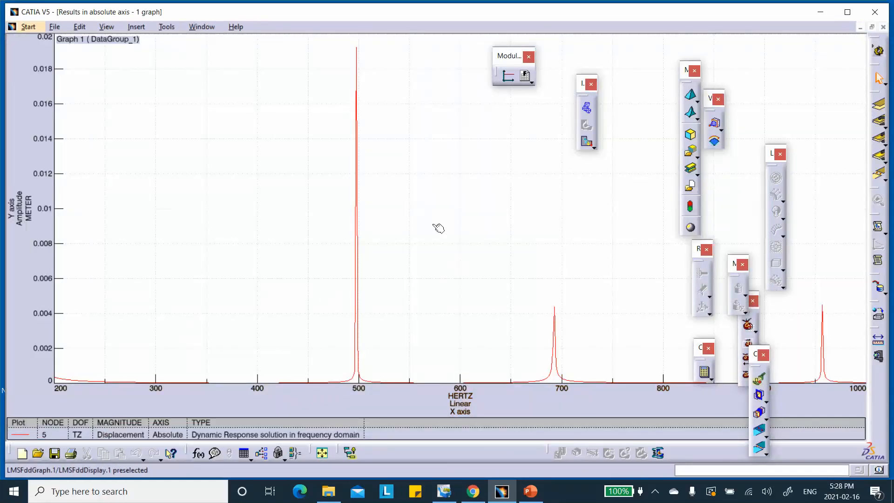
right_click(26, 208)
mouse_move(53, 233)
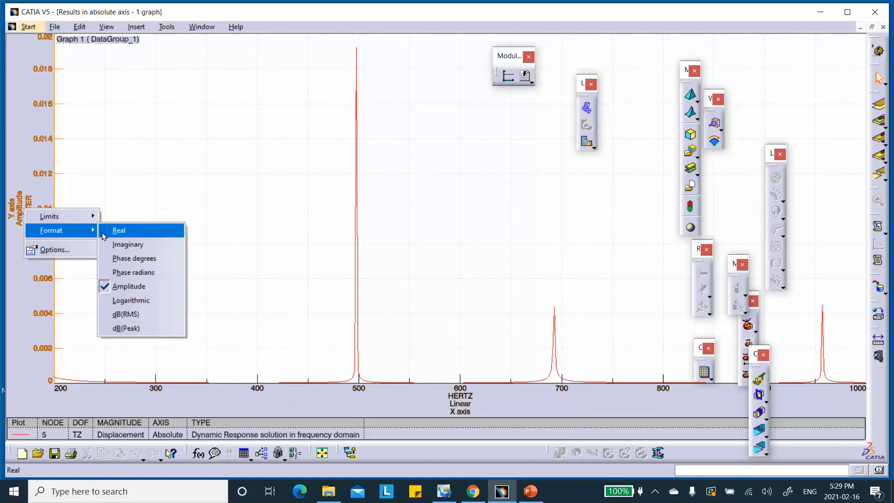
click(148, 162)
click(238, 186)
- Set the graph's unit system to Options defined and accept the graph settings
right_click(238, 187)
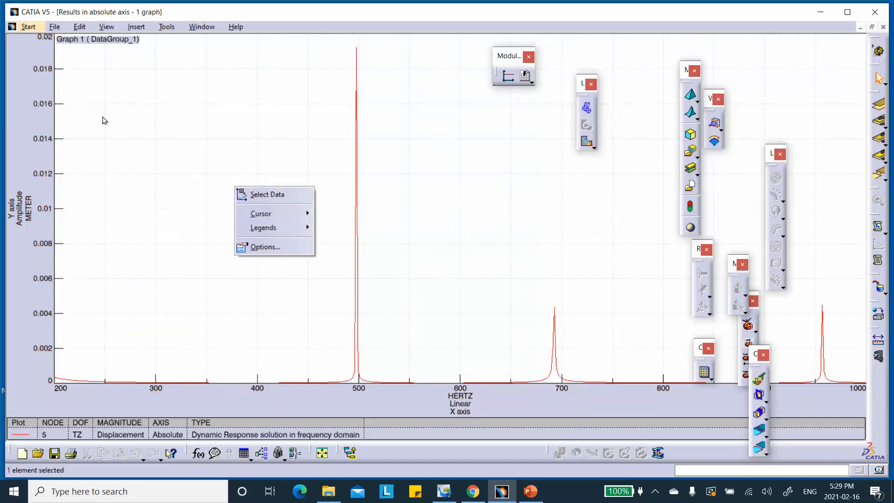
click(264, 247)
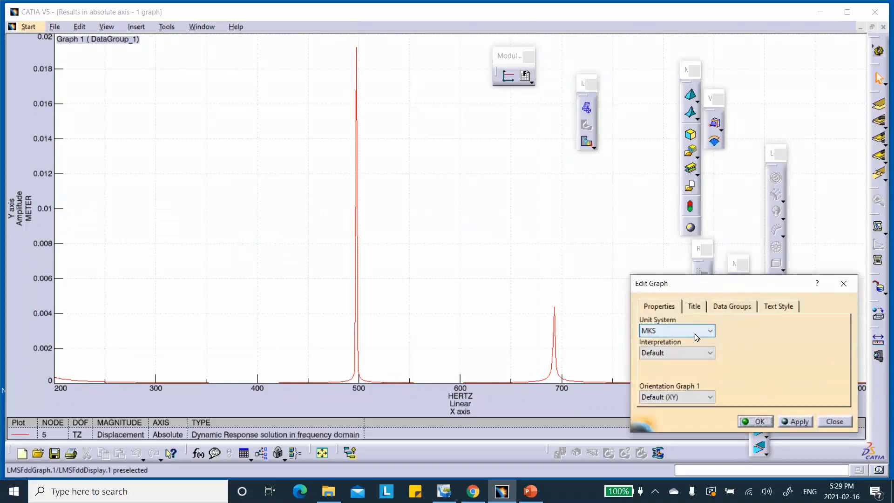
click(697, 335)
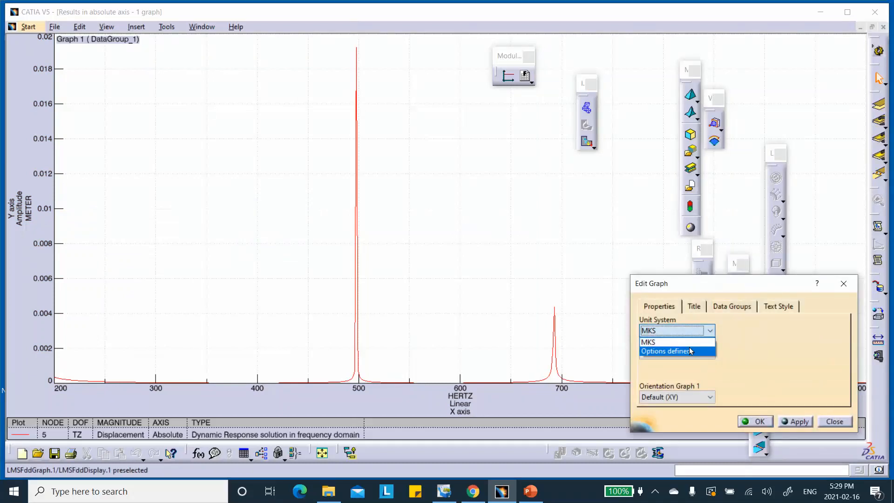
click(689, 352)
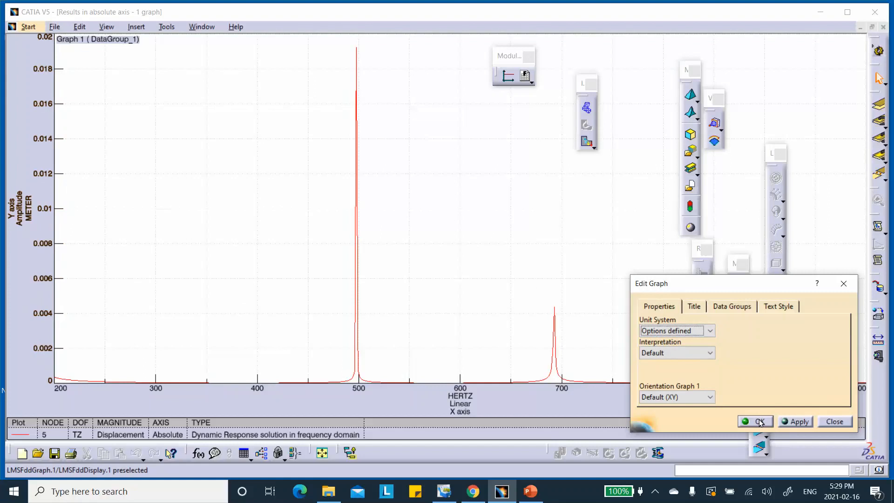
click(796, 422)
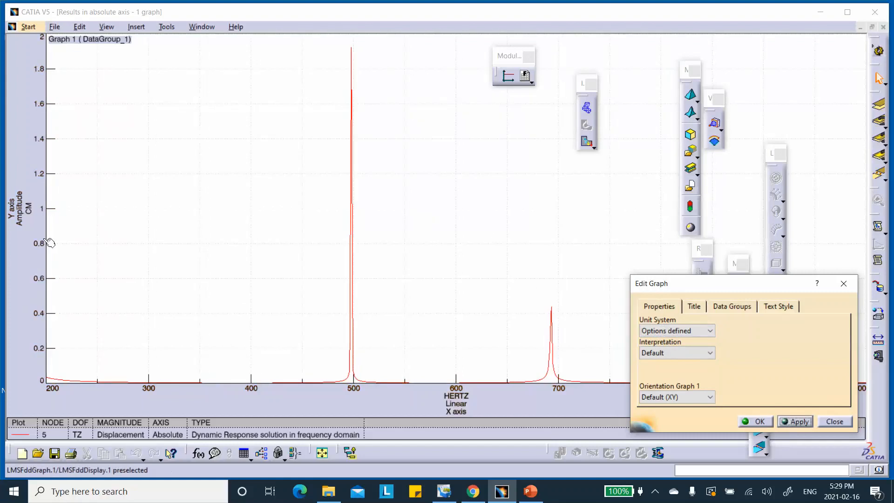
click(757, 422)
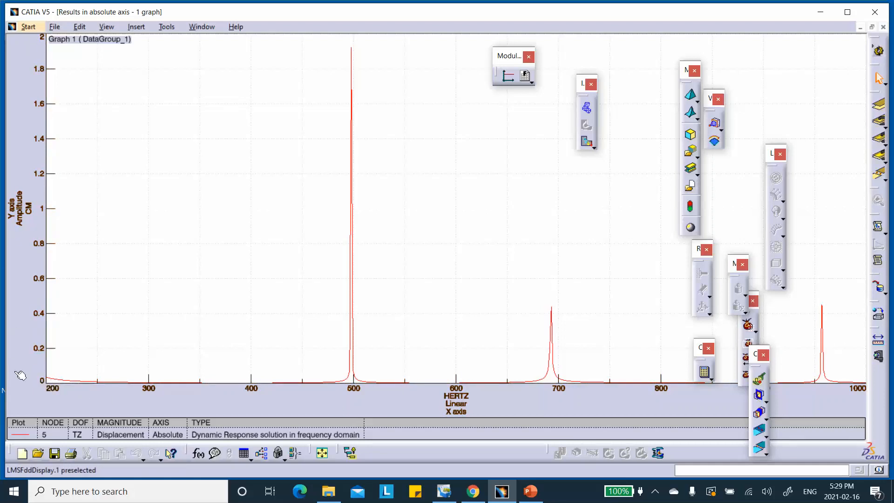
- Return to the analysis window and set Harmonic Dynamic Response Solution.1's minimum sampling to 0 Hz
click(859, 27)
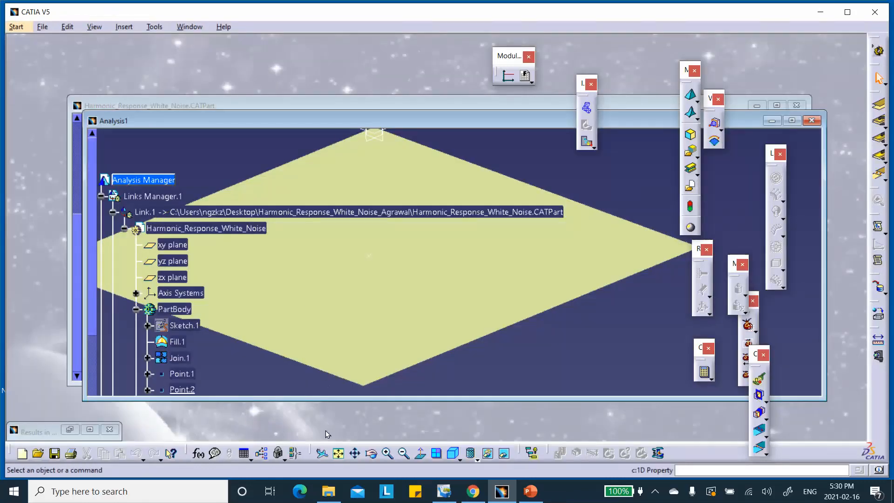
scroll(196, 280, down, 10)
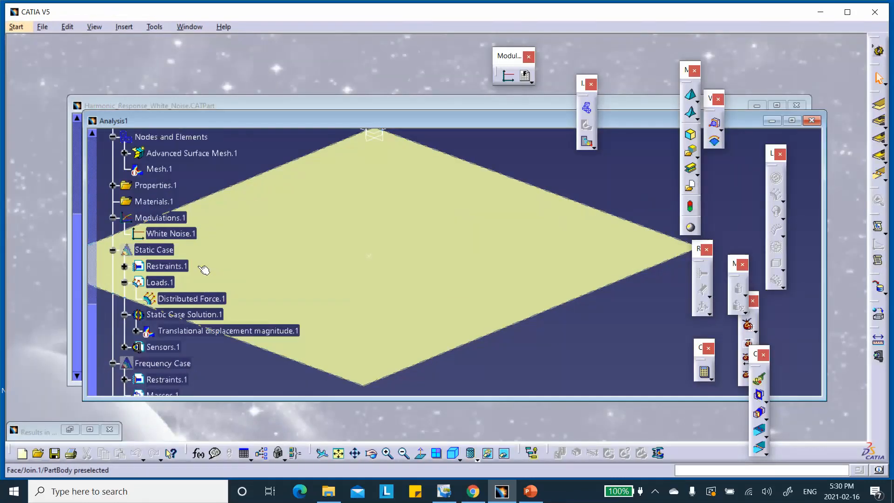
scroll(200, 268, down, 3)
scroll(193, 260, up, 1)
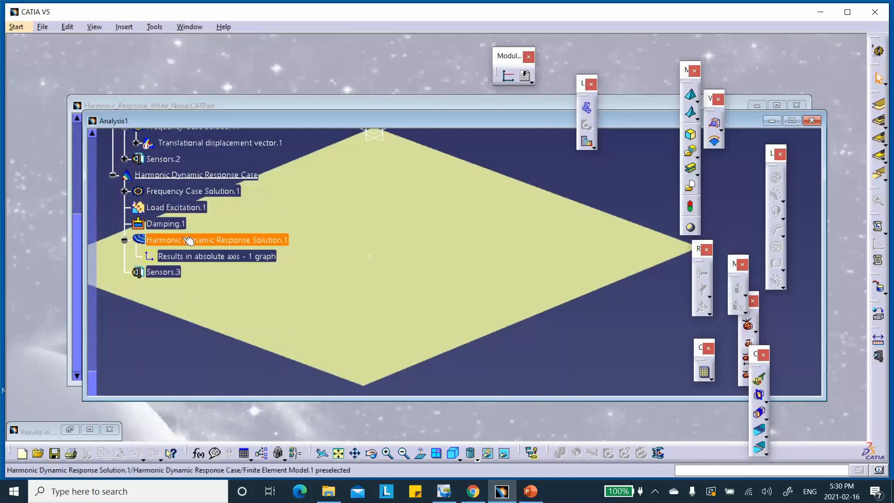
double_click(195, 241)
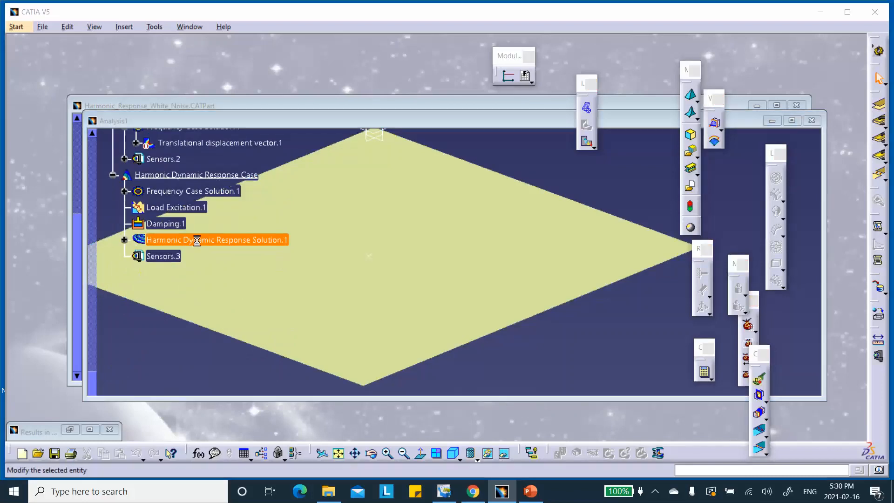
drag(713, 179, 639, 184)
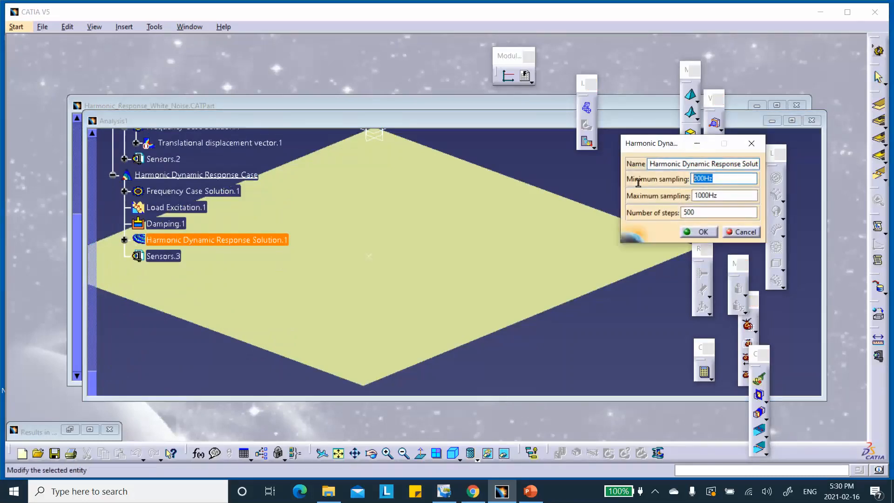
text(1)
text(0)
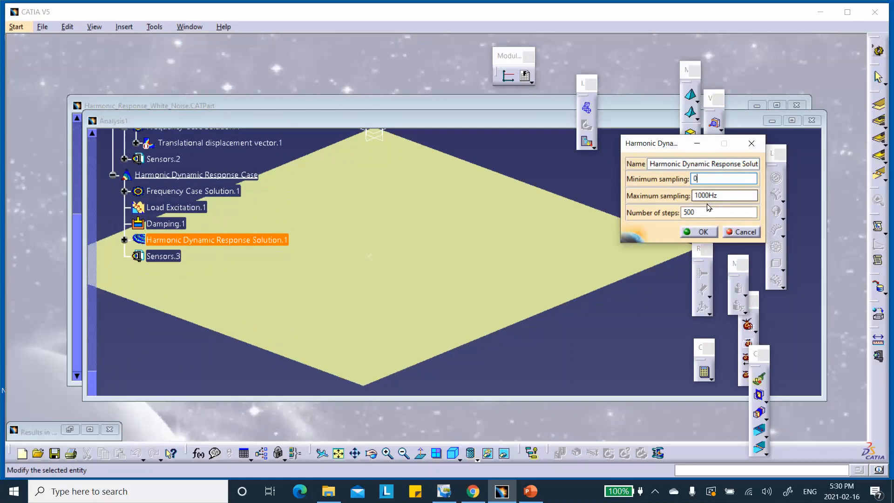
click(703, 232)
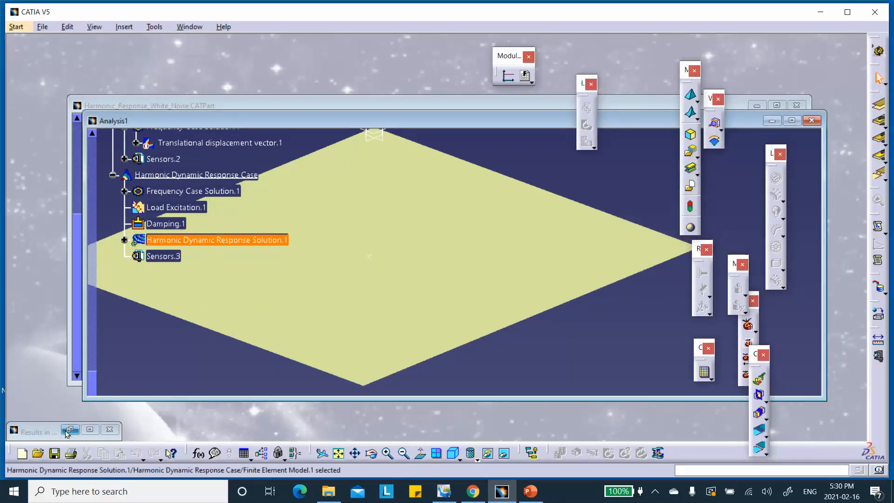
- Reopen the Results in absolute axis graph under Harmonic Dynamic Response Solution.1 and accept its image and data selection settings
click(45, 437)
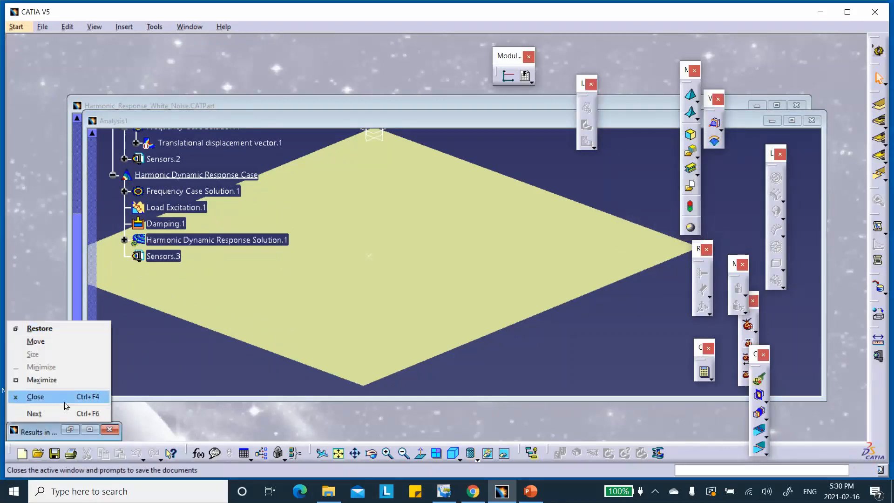
click(50, 432)
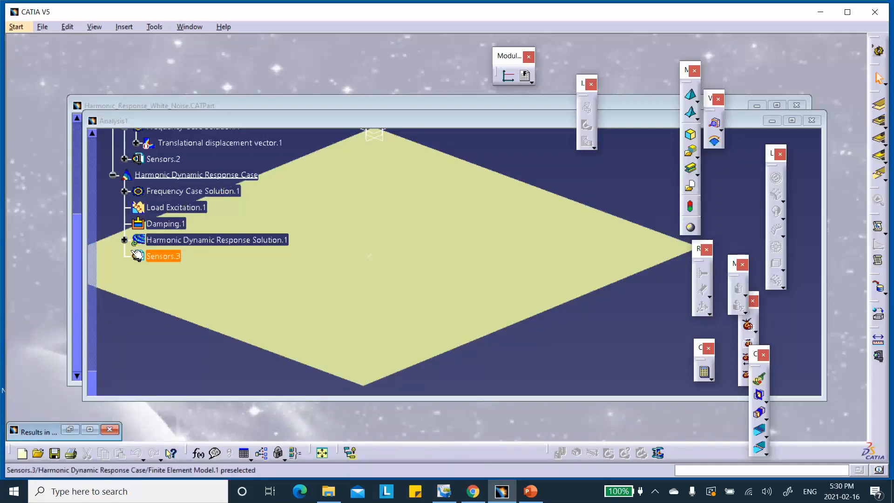
click(124, 240)
double_click(192, 257)
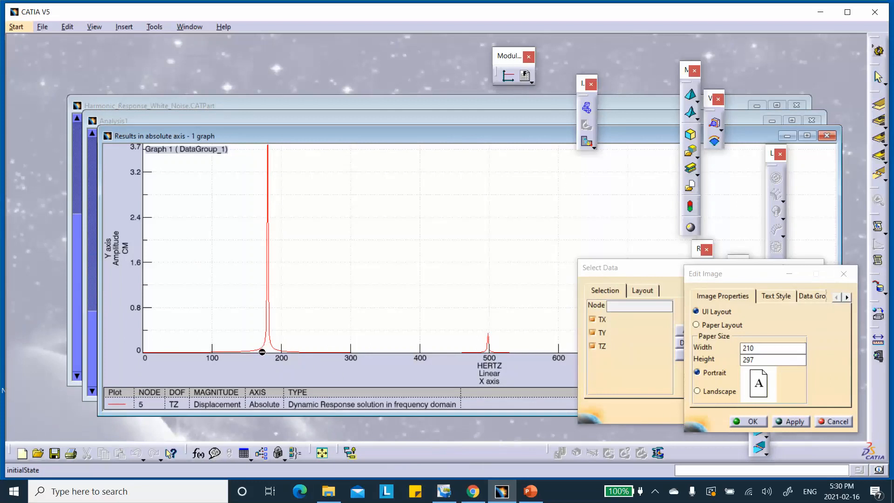
click(751, 421)
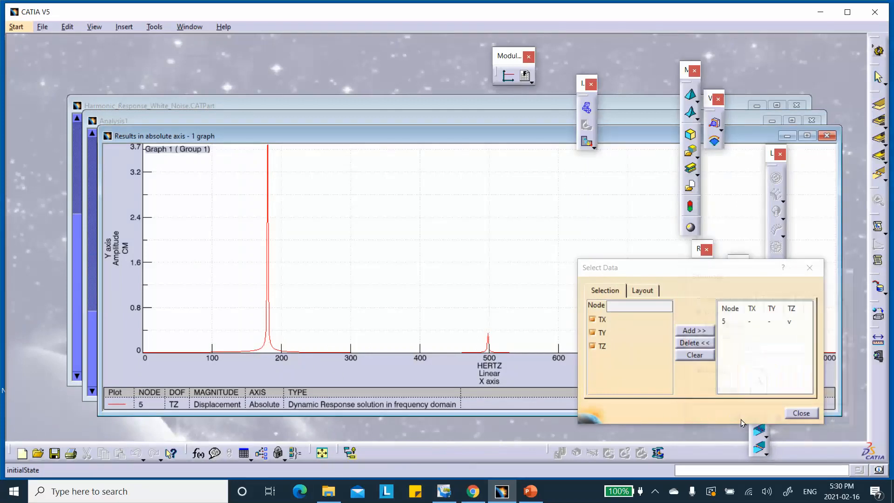
click(800, 412)
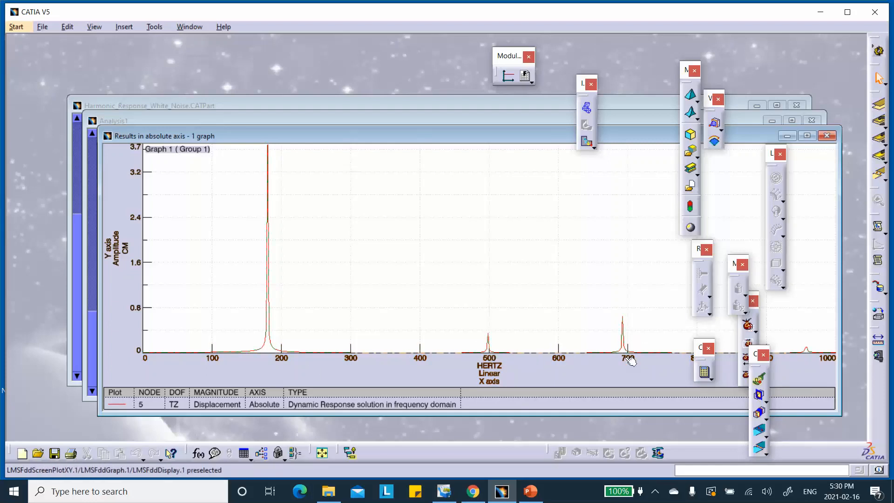
- Compare the mode frequencies of the harmonic case's Translational displacement vector.1 with the peaks in the absolute-axis results graph
click(285, 105)
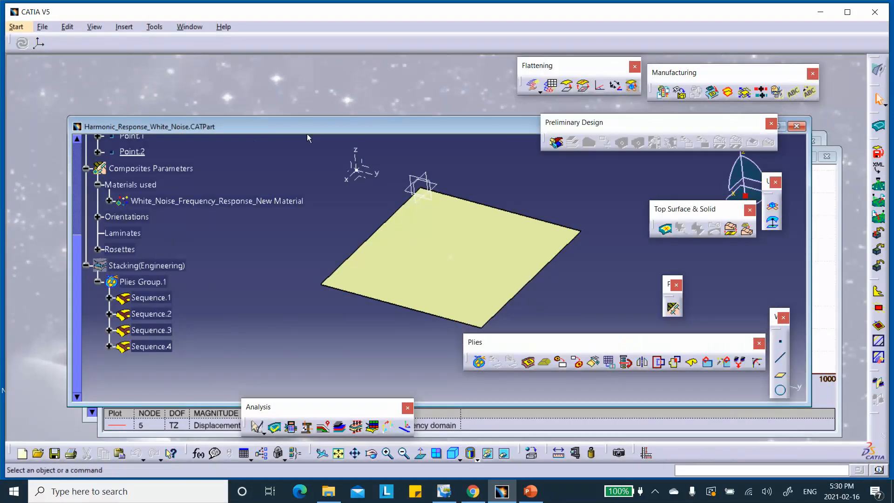
drag(683, 133, 631, 162)
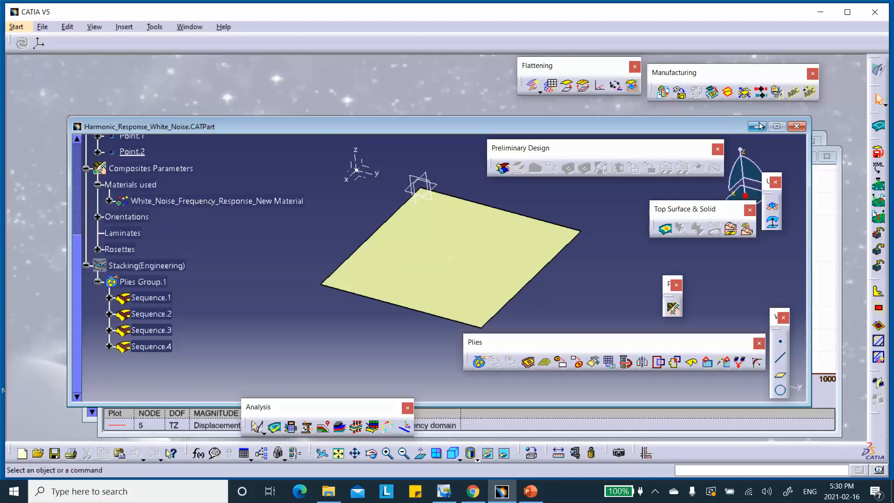
click(760, 126)
click(270, 120)
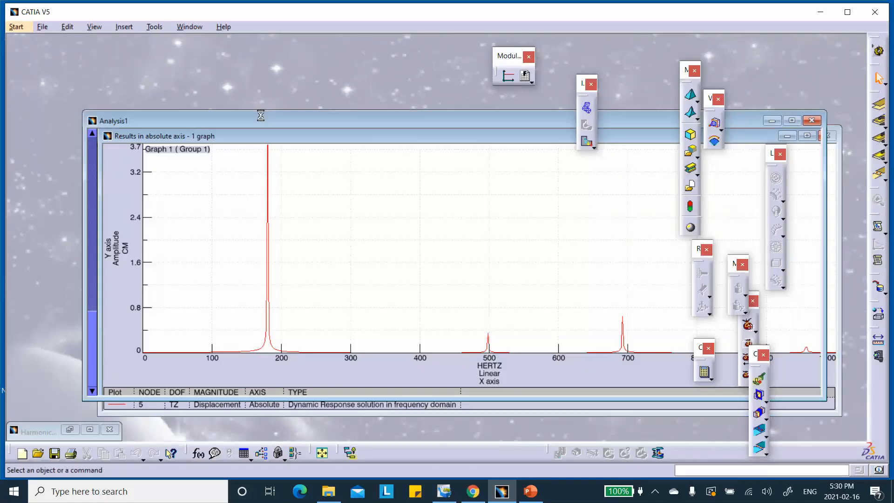
scroll(177, 261, up, 2)
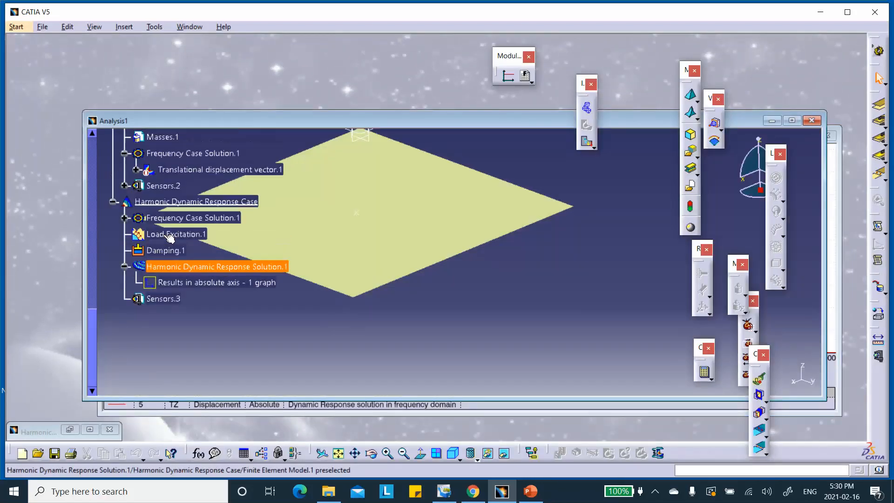
click(124, 218)
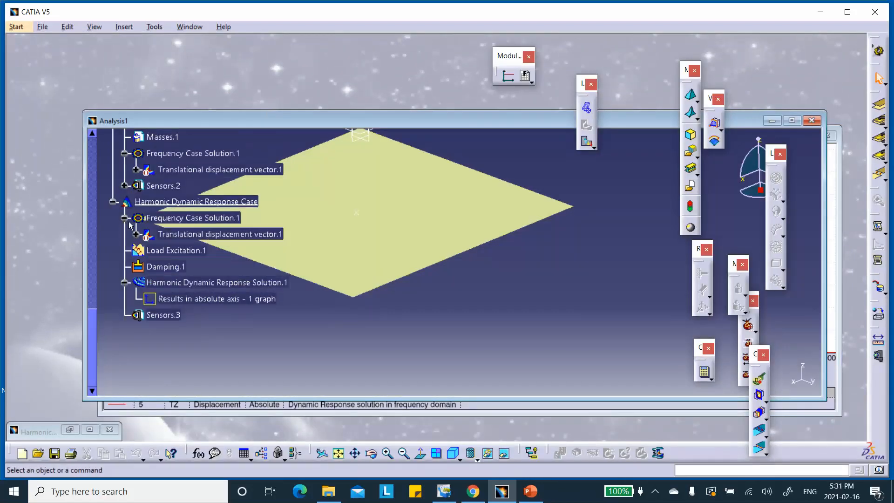
double_click(193, 234)
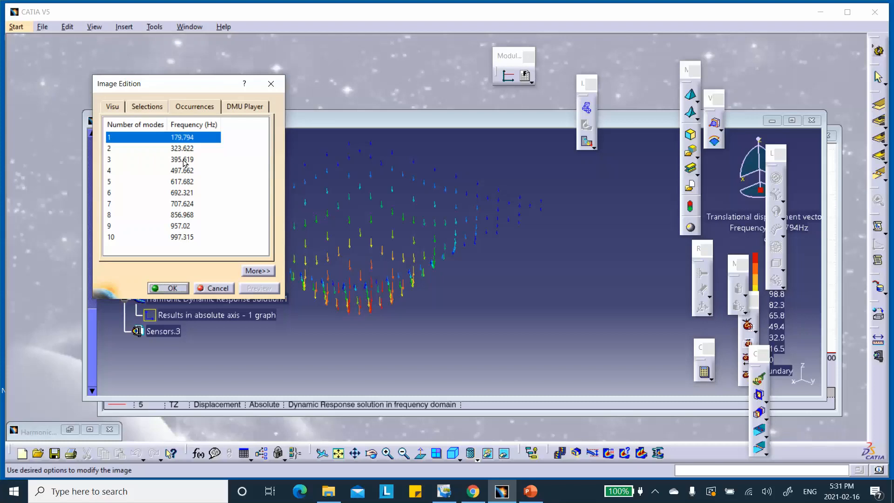
click(271, 83)
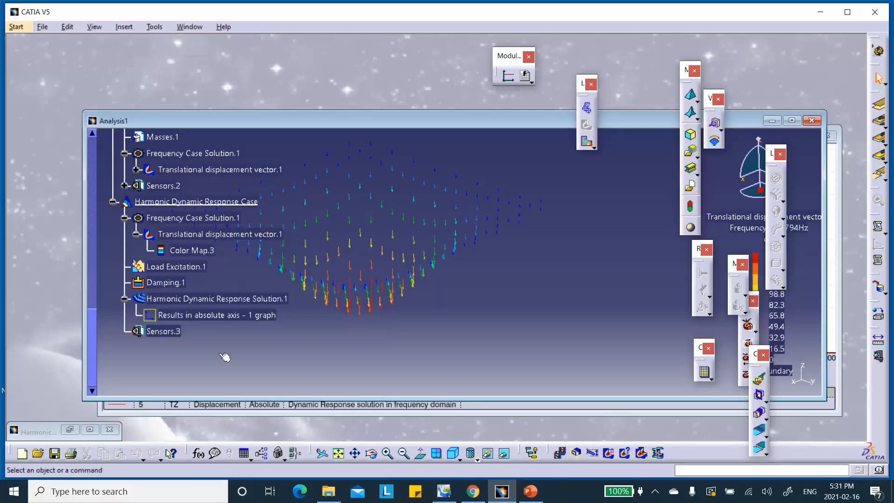
double_click(38, 426)
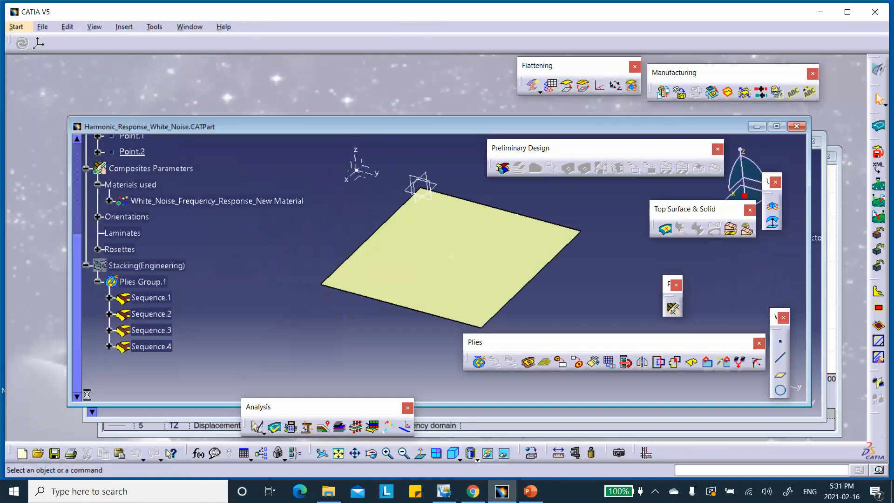
double_click(159, 429)
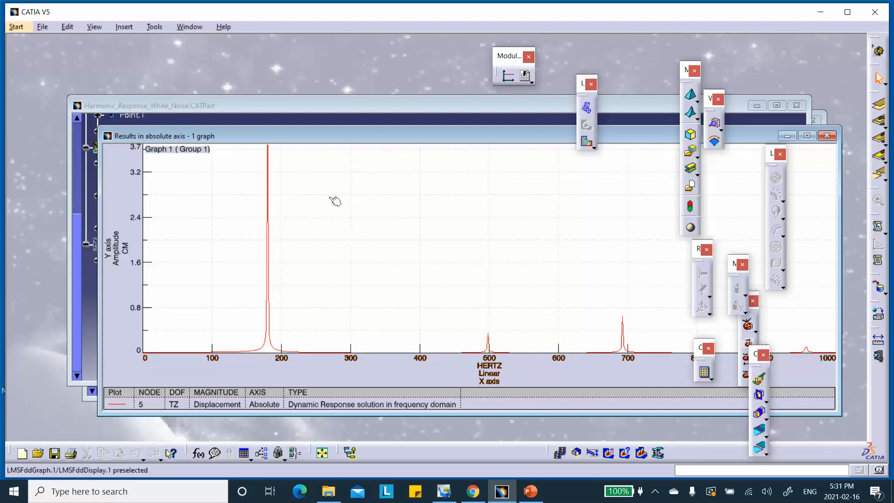
- Return to the Analysis1 window and set the global critical damping ratio of the harmonic case's Damping.1 to 1%
click(351, 110)
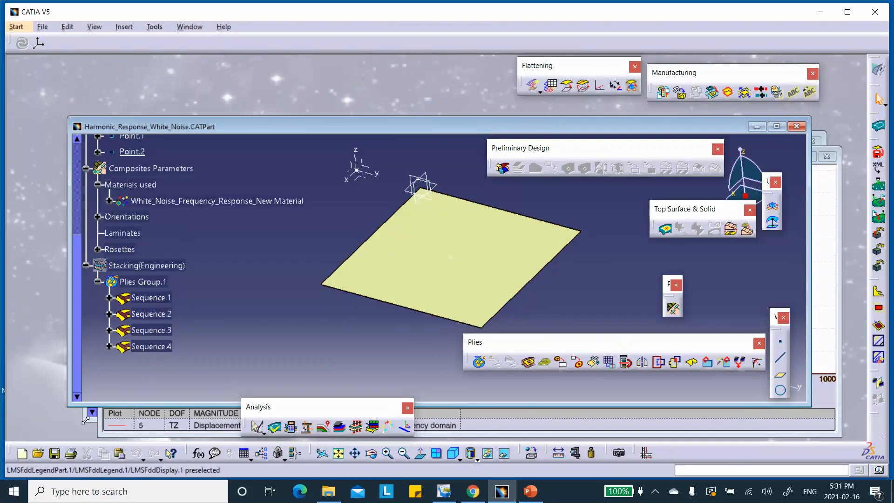
drag(432, 127, 413, 173)
click(416, 135)
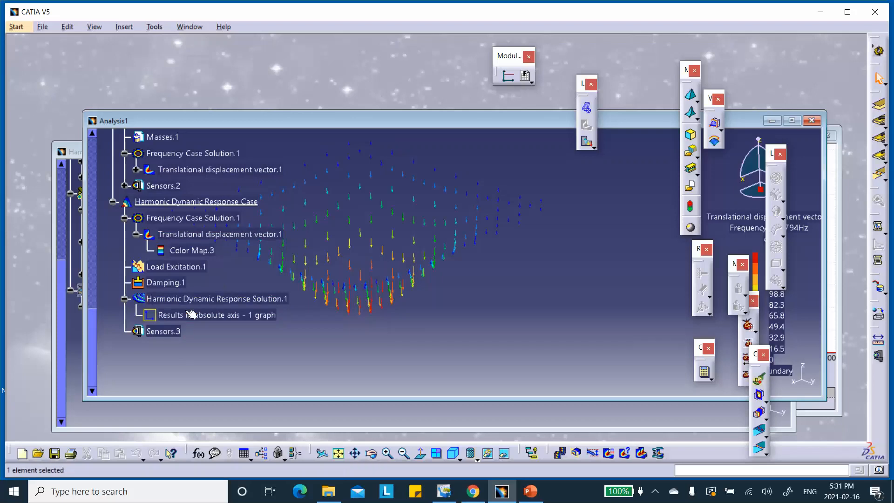
double_click(180, 283)
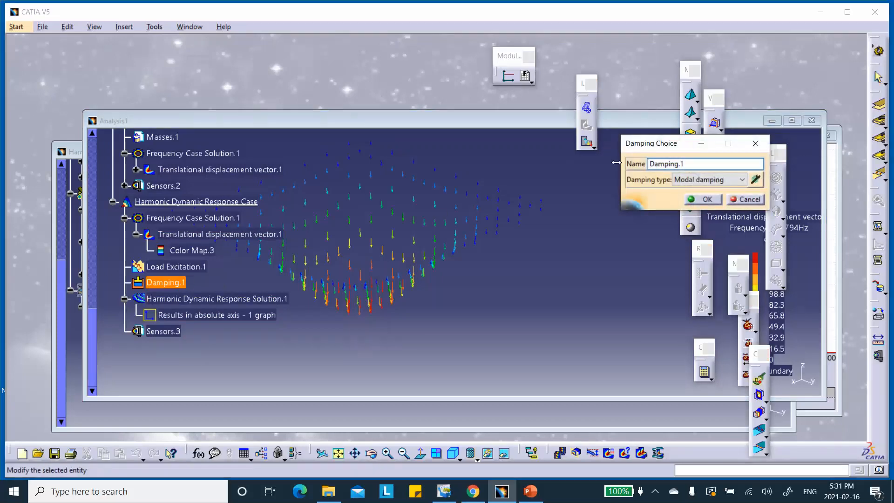
click(755, 180)
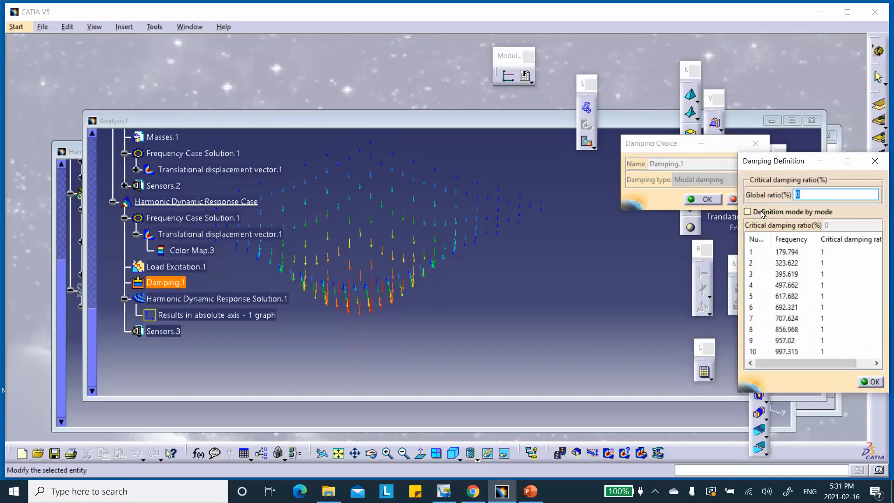
text(1)
click(869, 381)
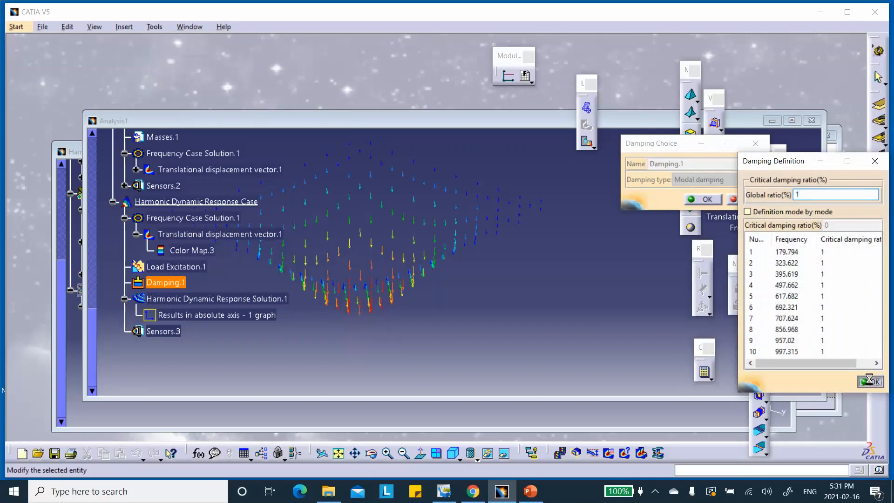
click(702, 199)
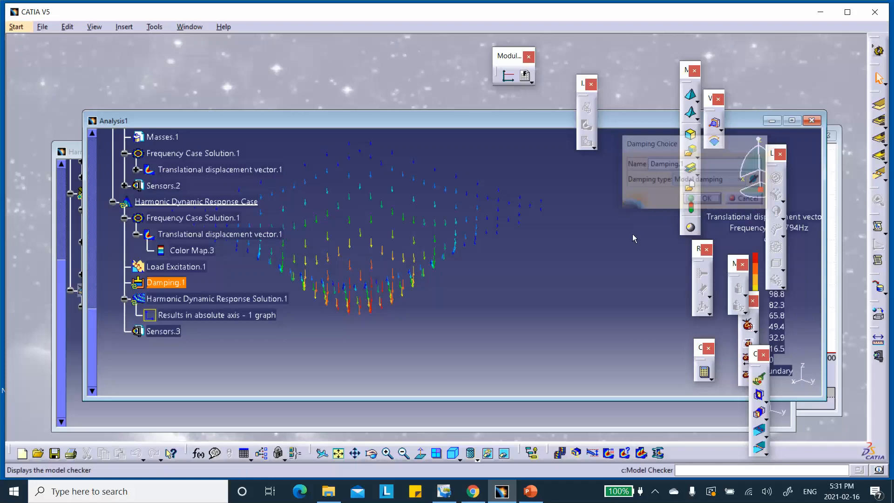
- Reopen the Results in absolute axis graph under Harmonic Dynamic Response Solution.1 and move its window clear of the settings dialogs
scroll(469, 239, down, 1)
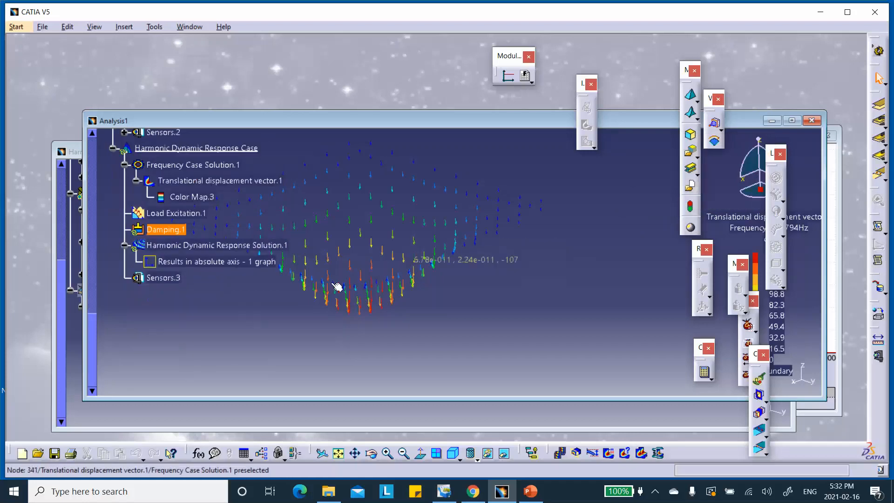
double_click(217, 261)
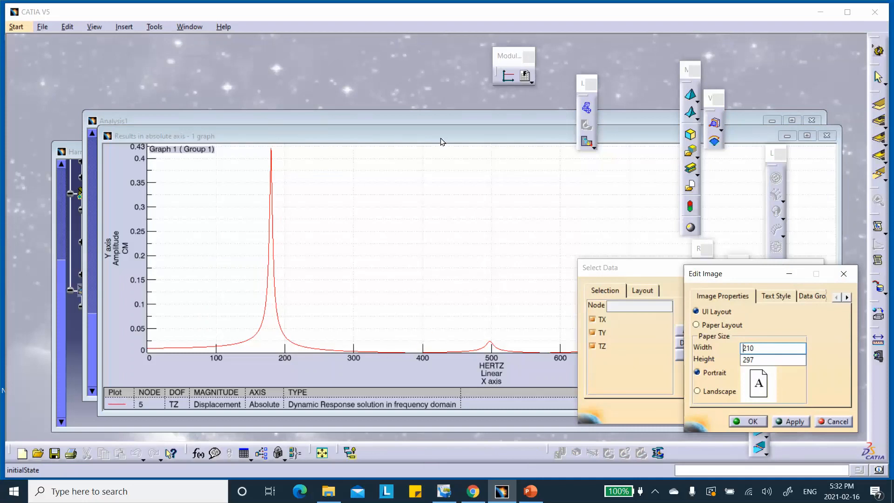
drag(442, 142, 394, 75)
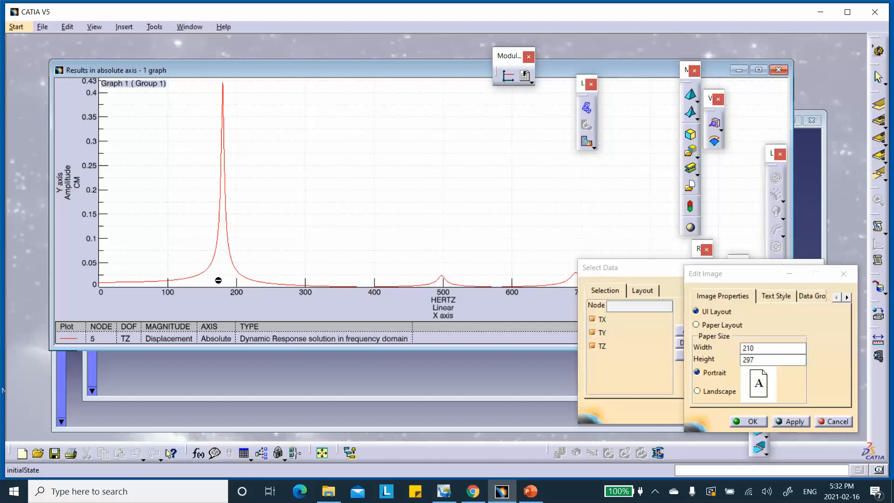
click(123, 26)
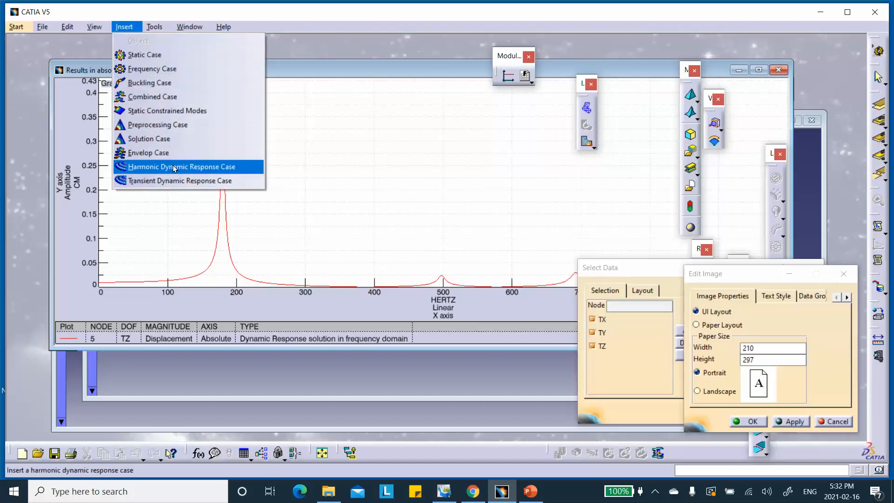